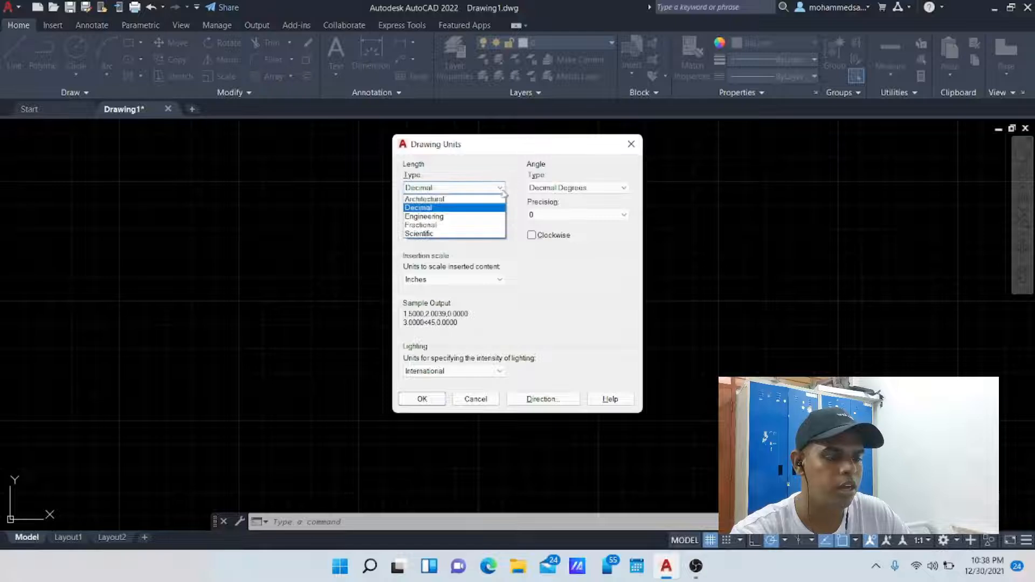
# Set the drawing length units to Decimal with 0.000 precision and the angle type to Decimal Degrees
pyautogui.click(438, 208)
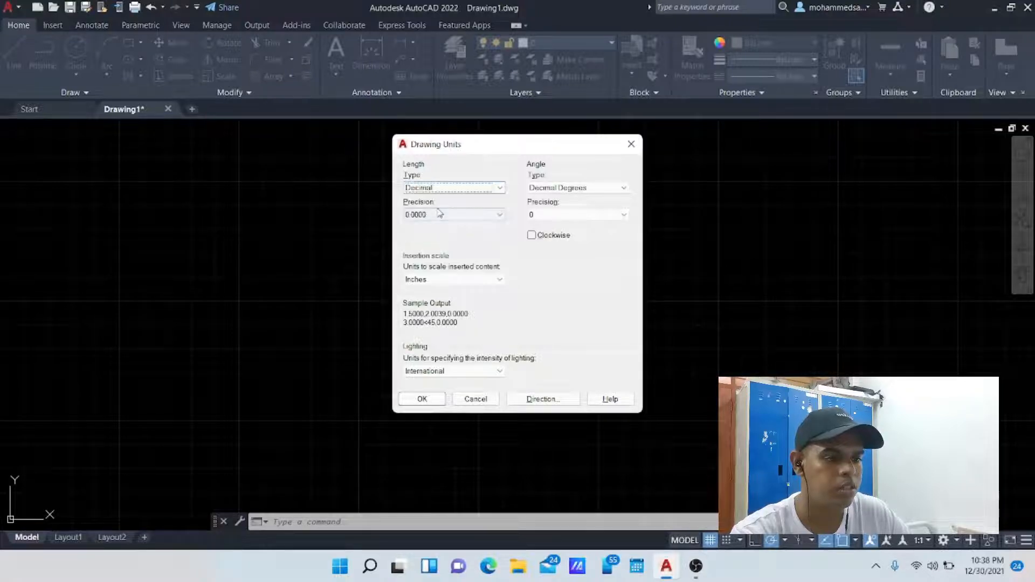
pyautogui.click(499, 215)
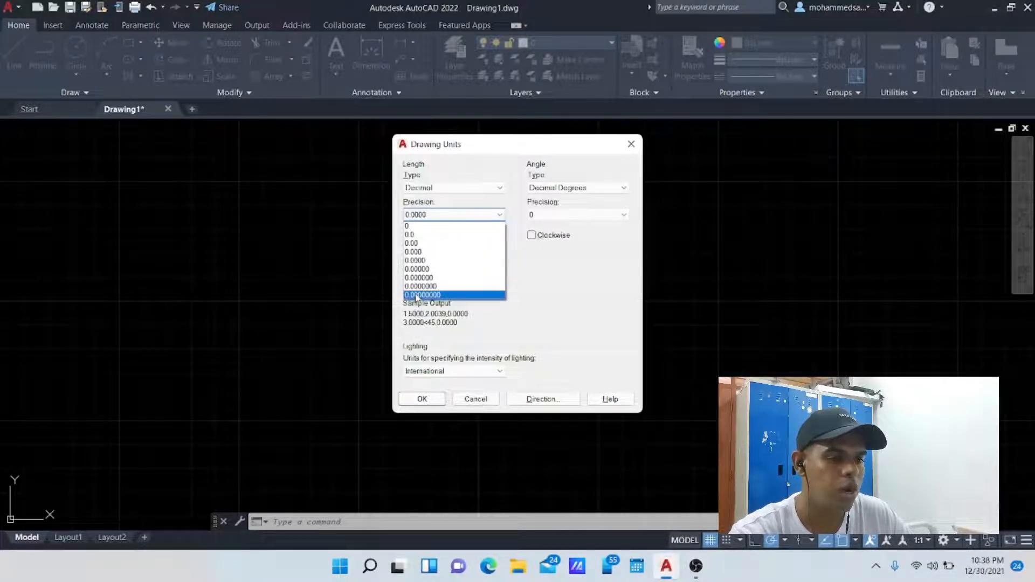
pyautogui.click(430, 253)
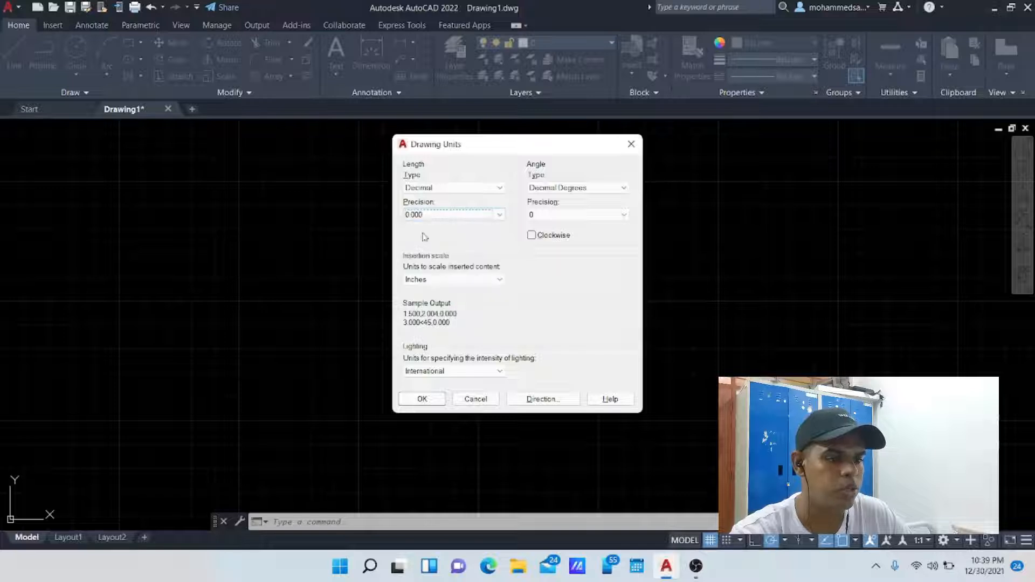
pyautogui.click(614, 189)
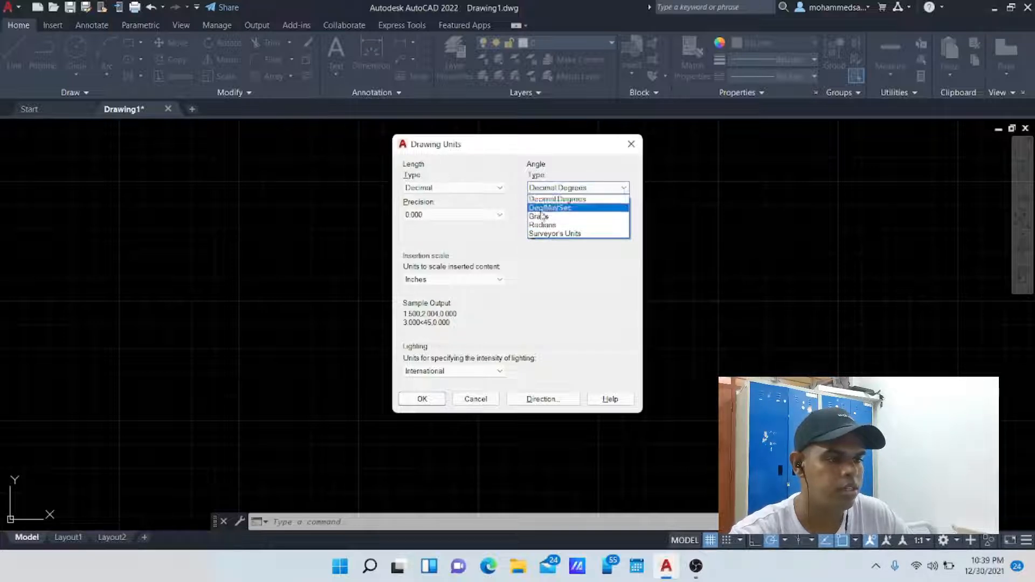
pyautogui.click(560, 199)
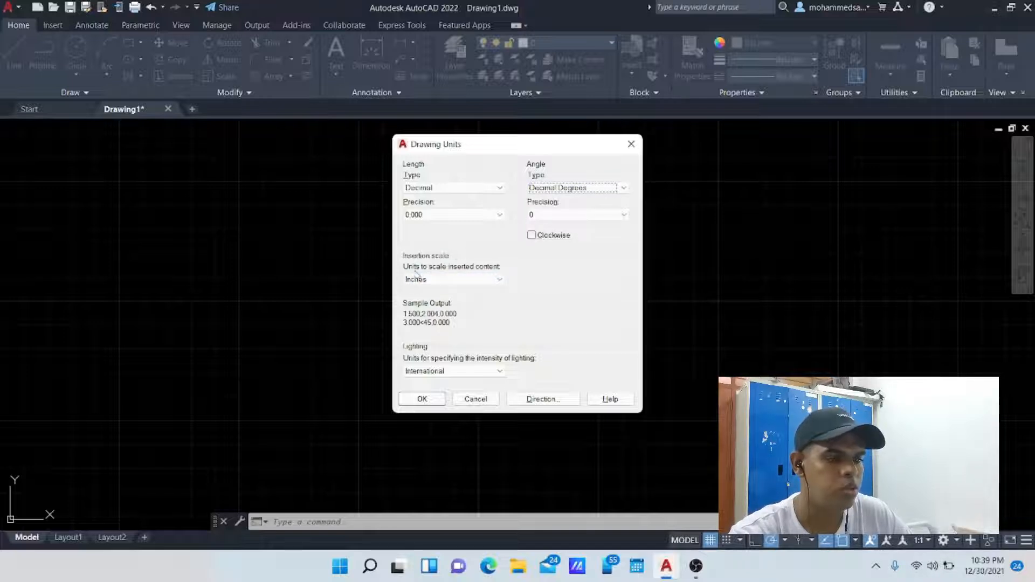
# Set the insertion scale units to Meters and keep the angle precision at 0
pyautogui.click(499, 279)
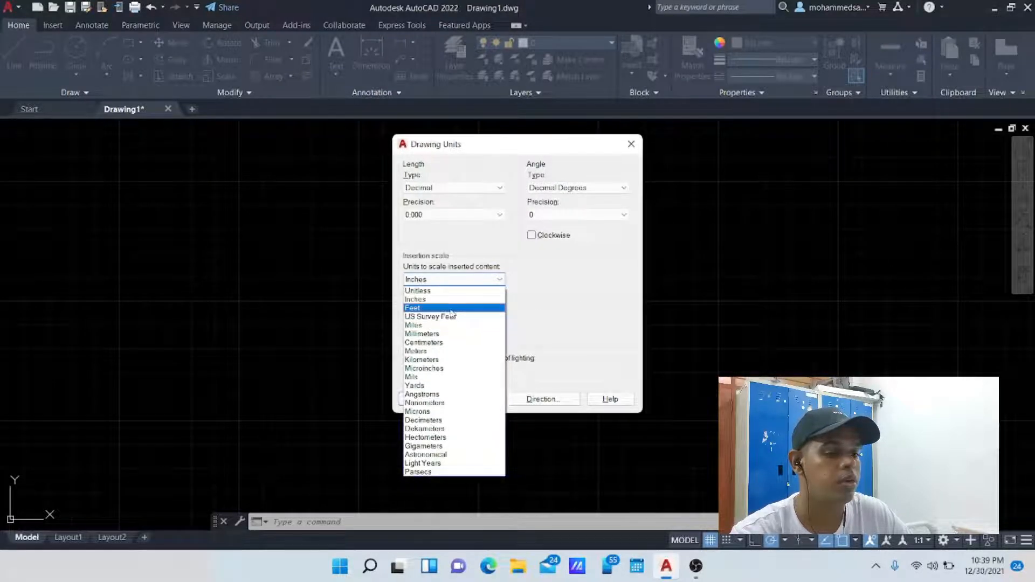
pyautogui.click(463, 351)
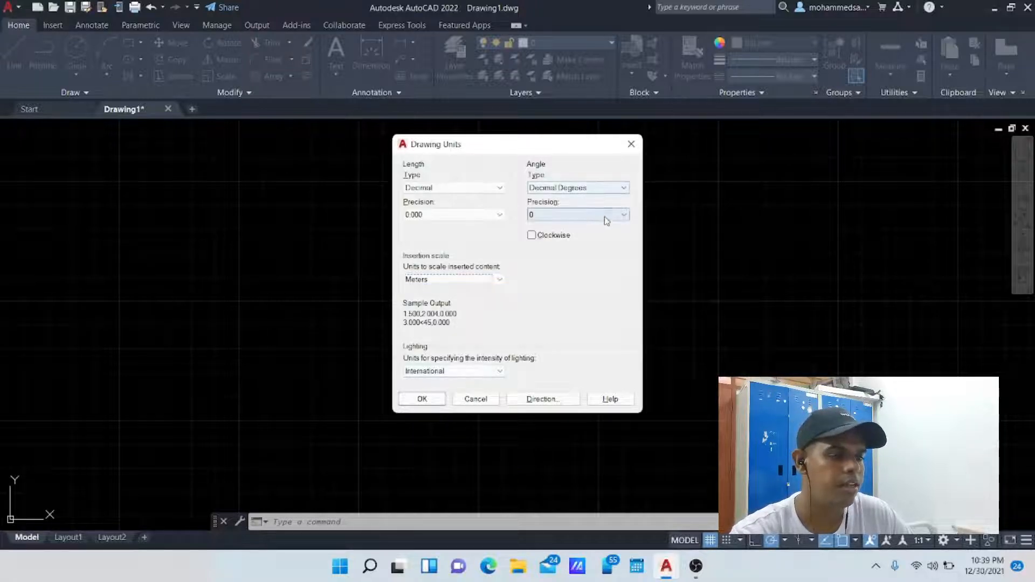
pyautogui.click(539, 214)
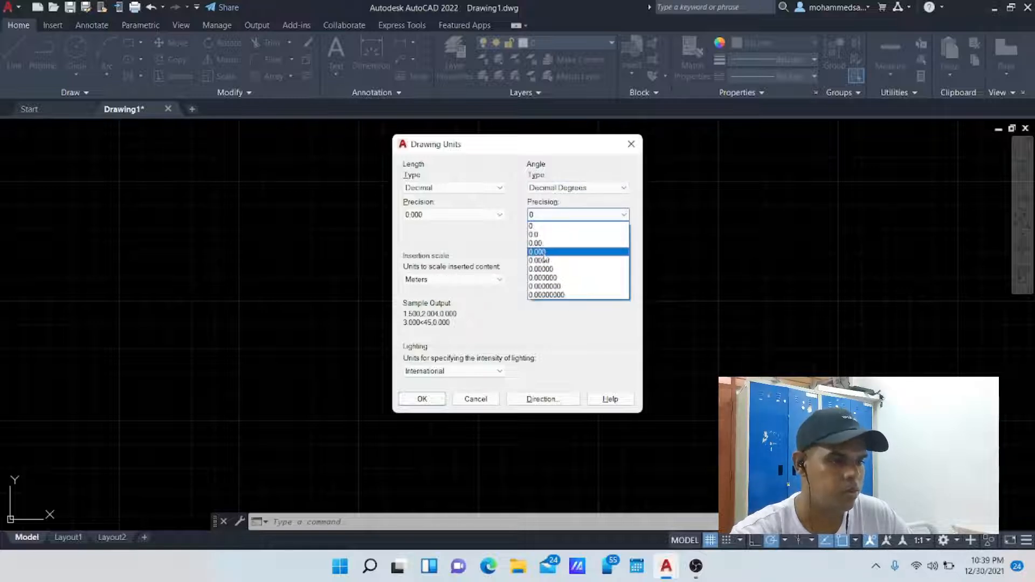
pyautogui.click(554, 331)
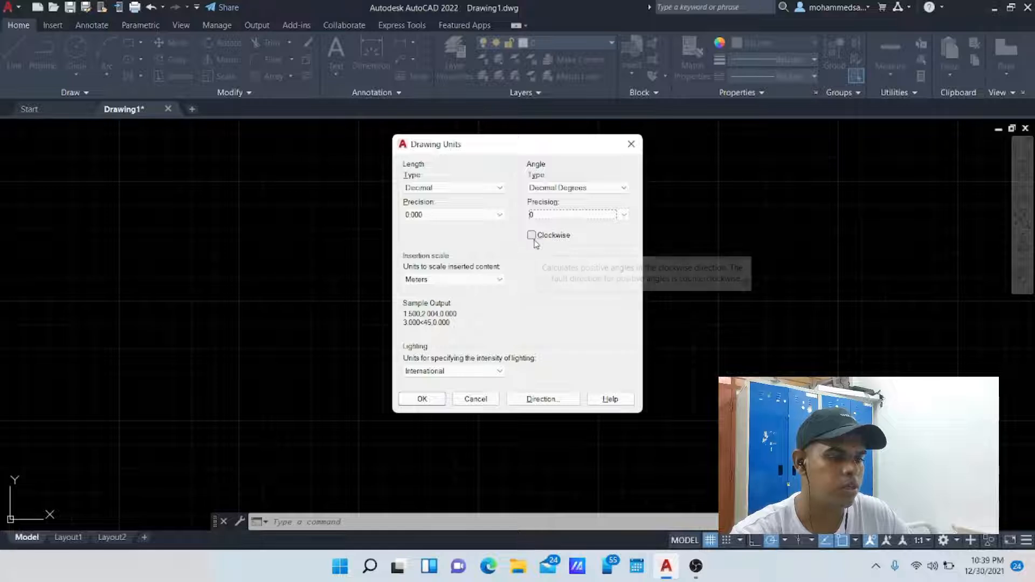
# Check the base angle directions, switch angle measurement to clockwise and accept the drawing units
pyautogui.click(557, 406)
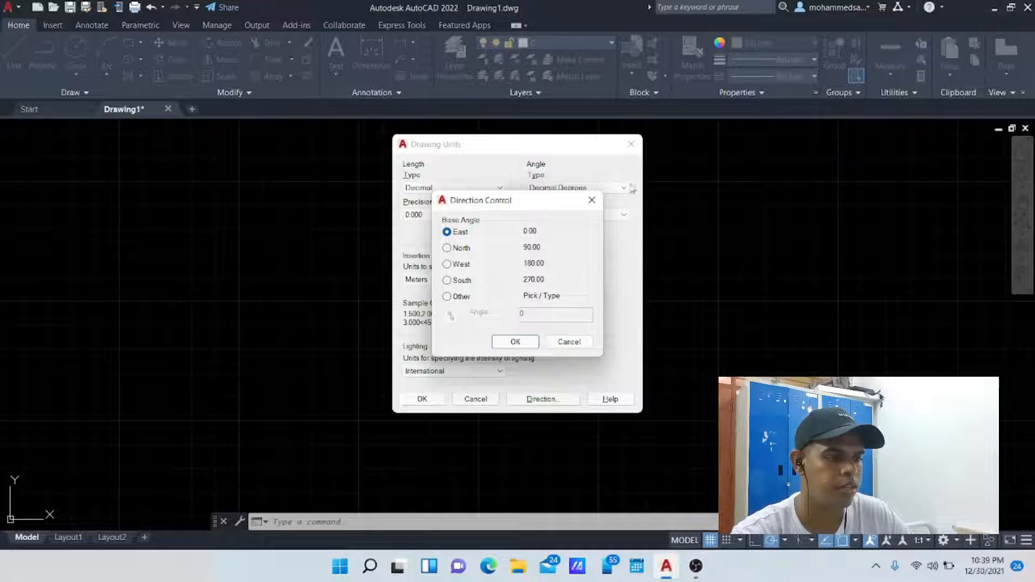
pyautogui.click(591, 203)
pyautogui.click(538, 238)
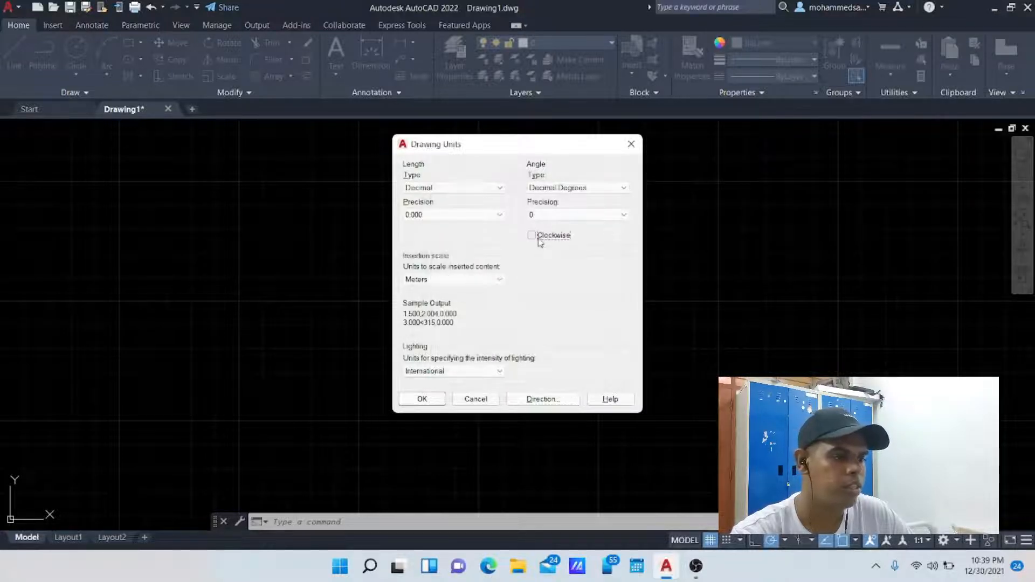
pyautogui.click(538, 239)
pyautogui.click(558, 399)
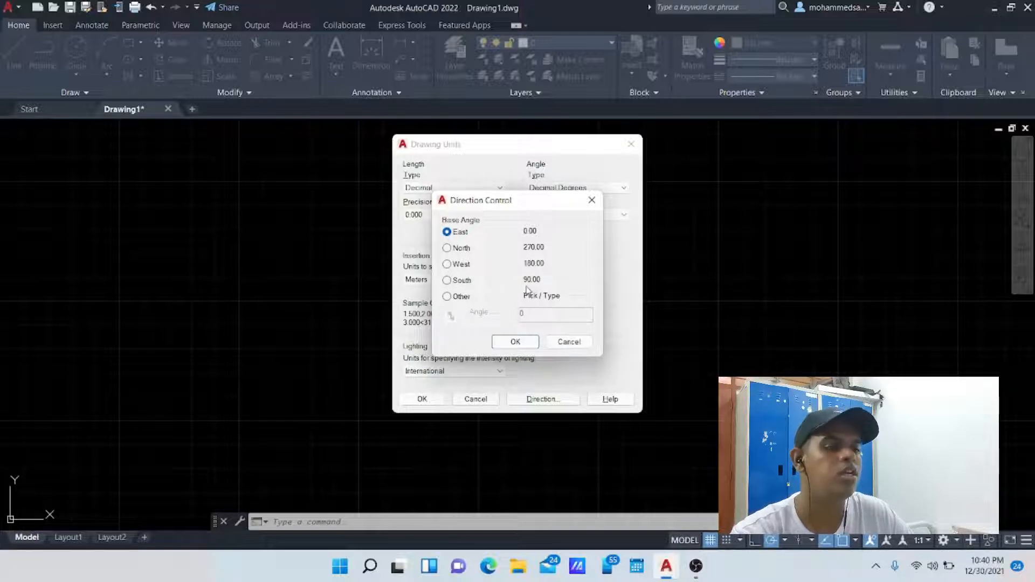
pyautogui.click(591, 200)
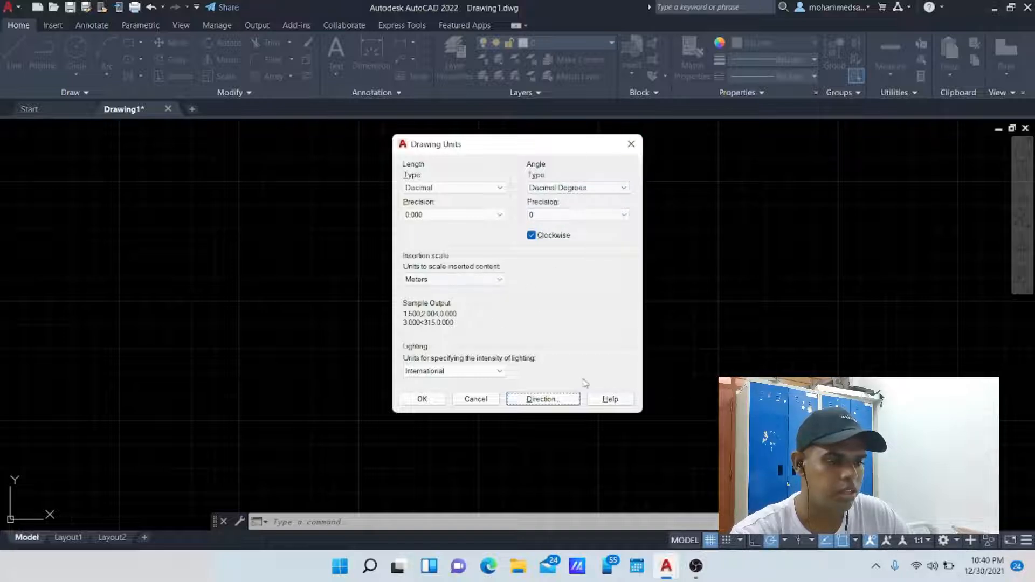
pyautogui.click(422, 397)
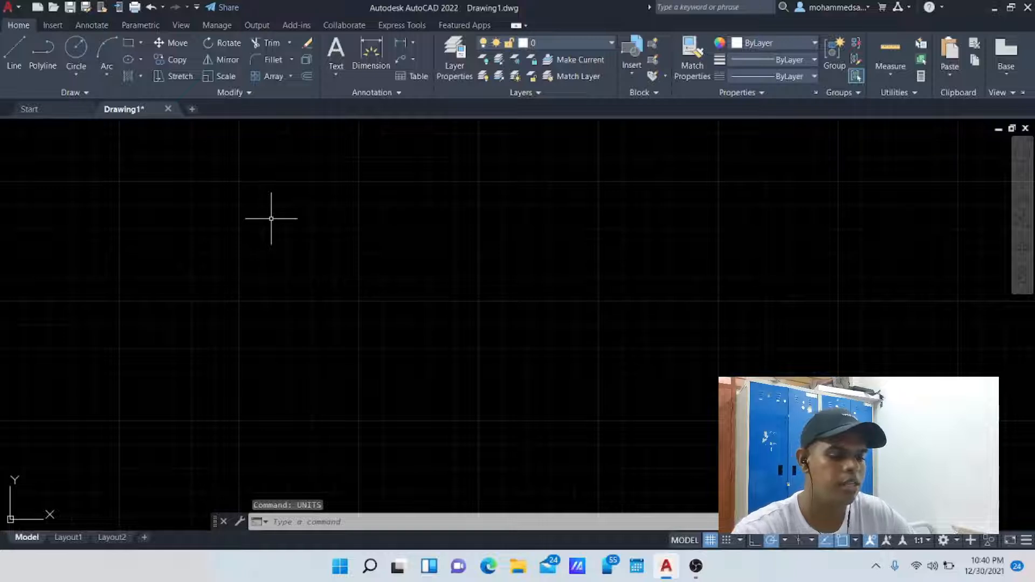
# Open the program options and examine the list of file search paths and file locations
pyautogui.write('opt')
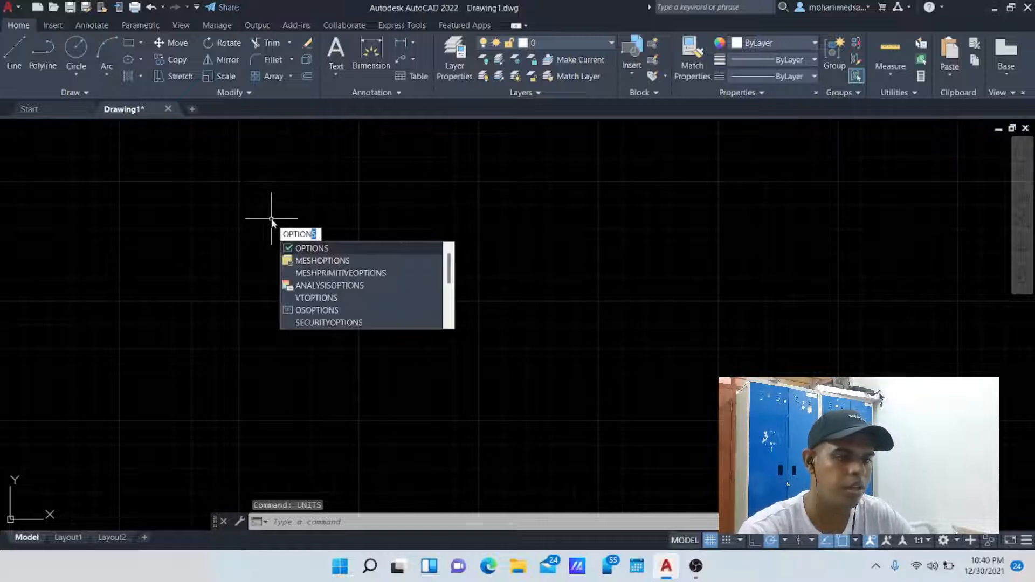
pyautogui.press('Return')
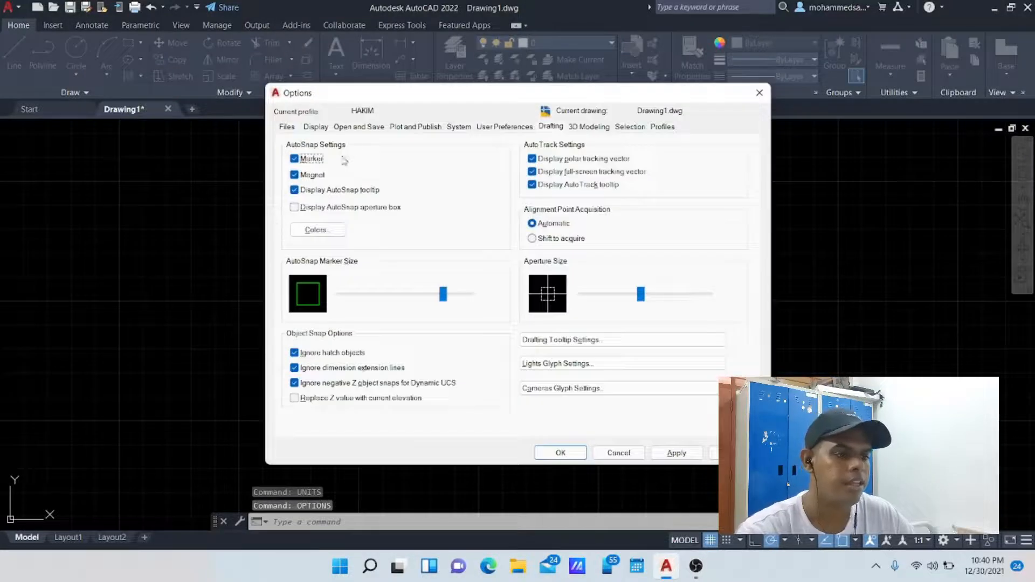
pyautogui.click(287, 128)
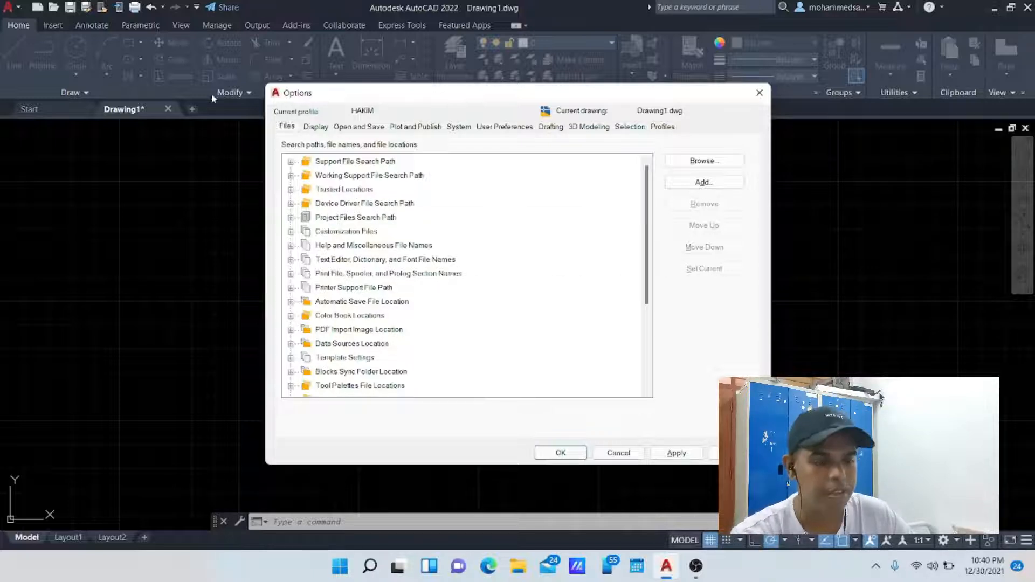
pyautogui.click(316, 127)
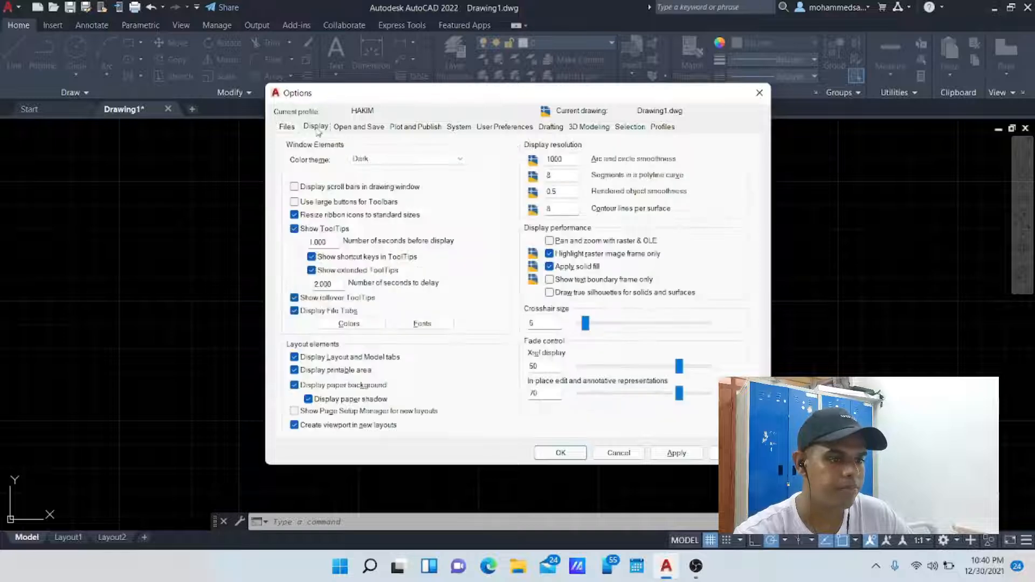
pyautogui.click(287, 127)
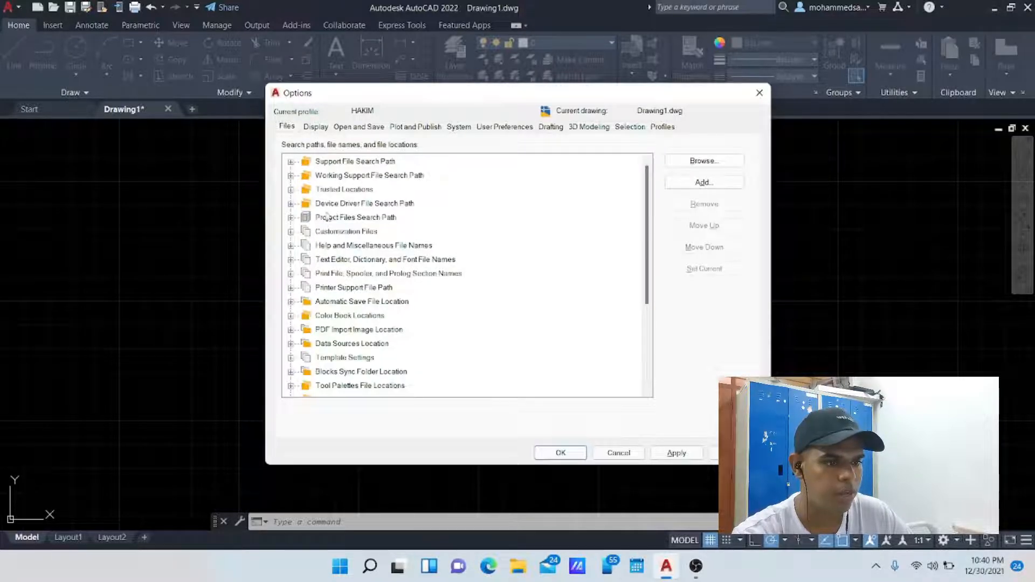
pyautogui.scroll(-3, 332, 216)
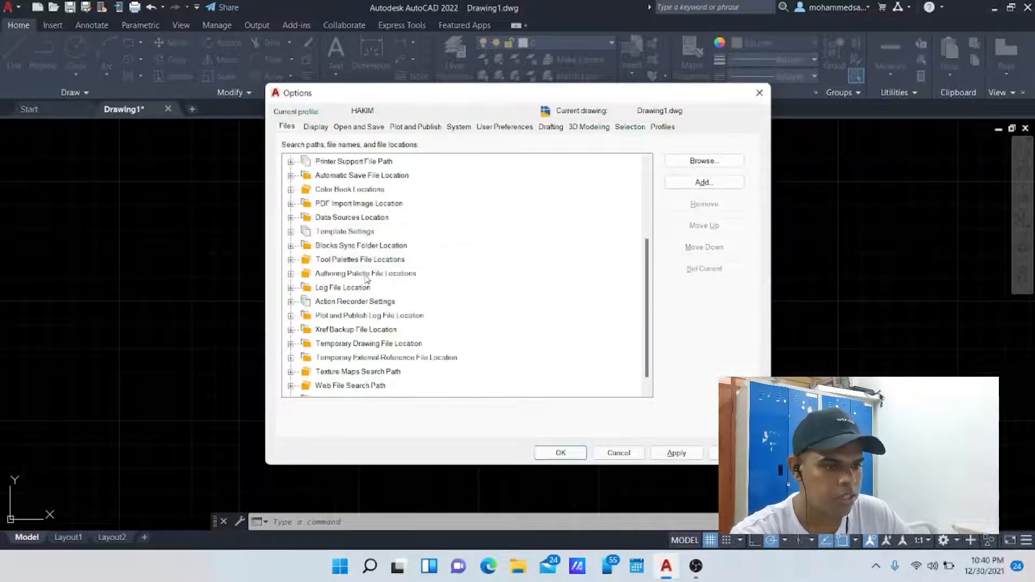
pyautogui.scroll(3, 330, 272)
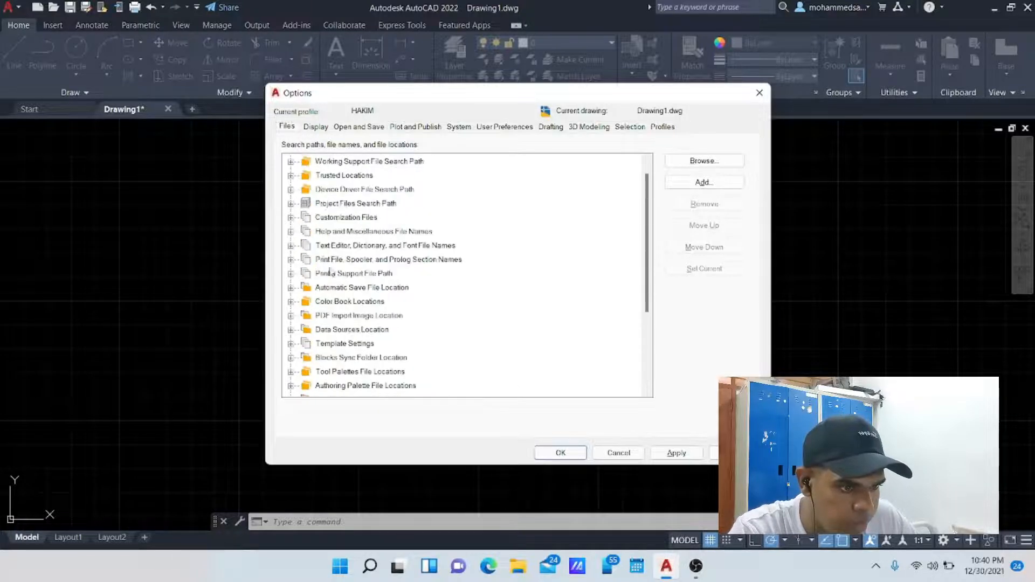
pyautogui.scroll(1, 329, 172)
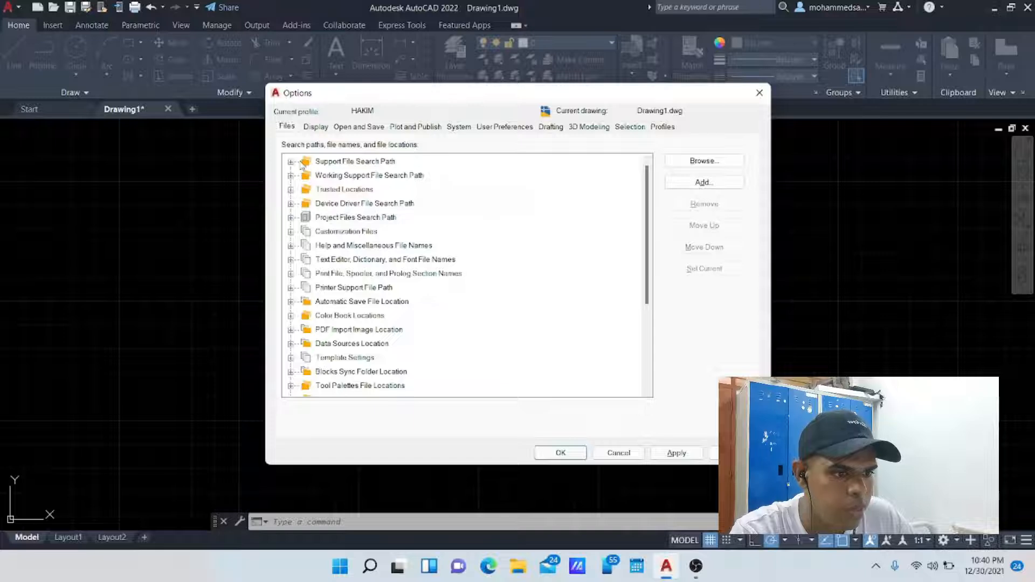
# Switch the interface color theme to Light in the display options and apply it
pyautogui.click(317, 128)
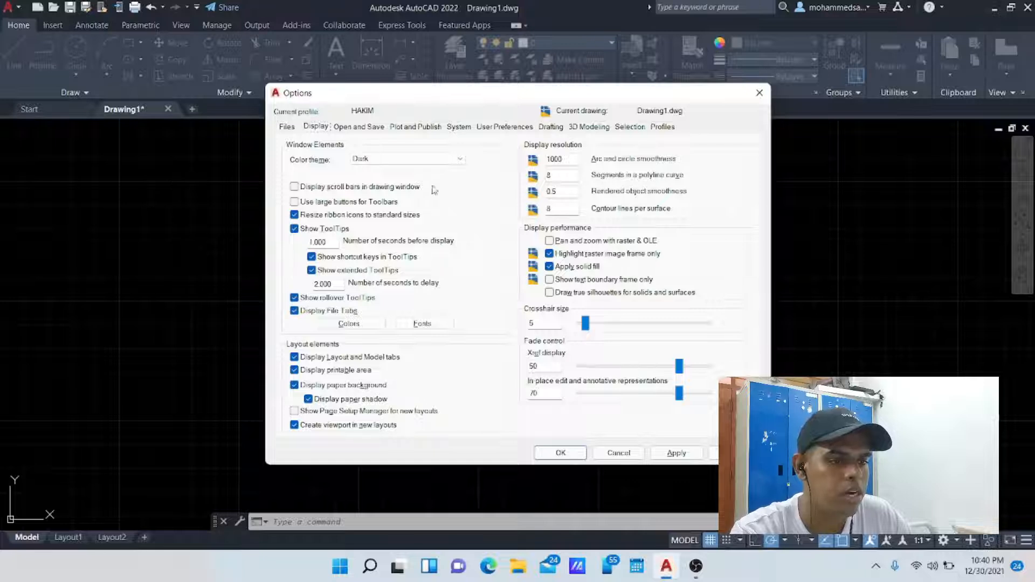
pyautogui.click(431, 159)
pyautogui.click(421, 177)
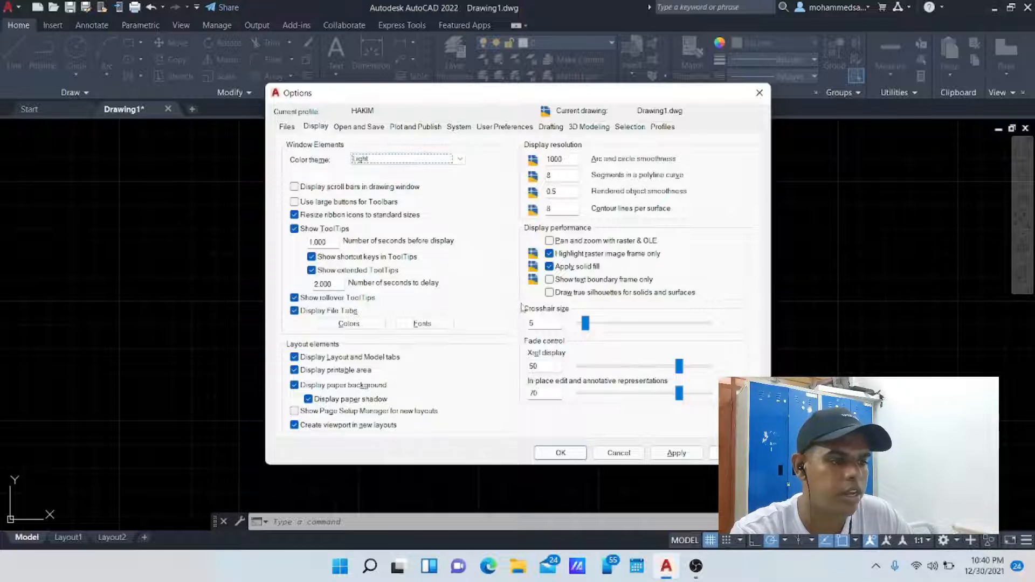
pyautogui.click(677, 452)
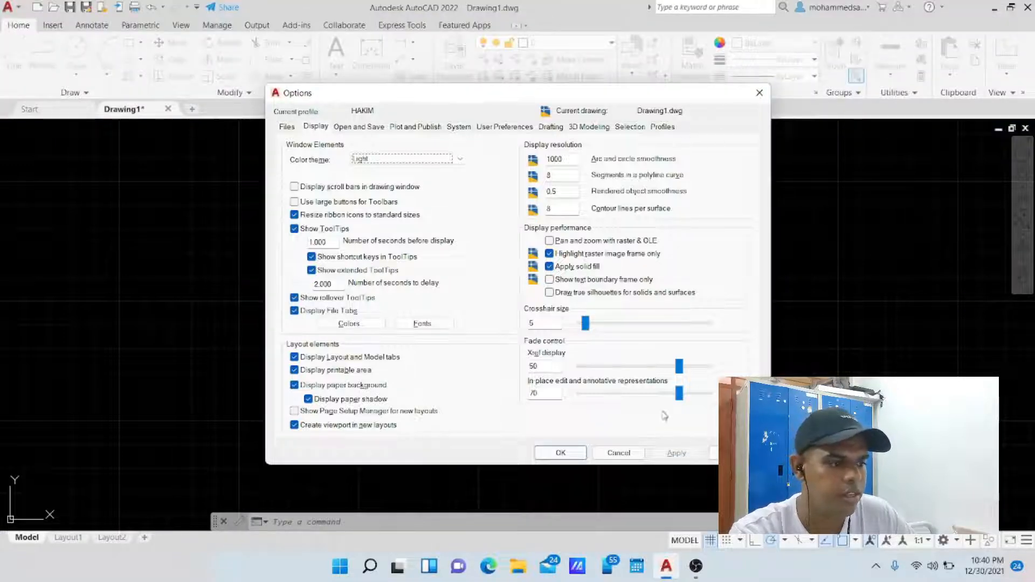
# Return the interface color theme to Dark and apply it
pyautogui.click(460, 159)
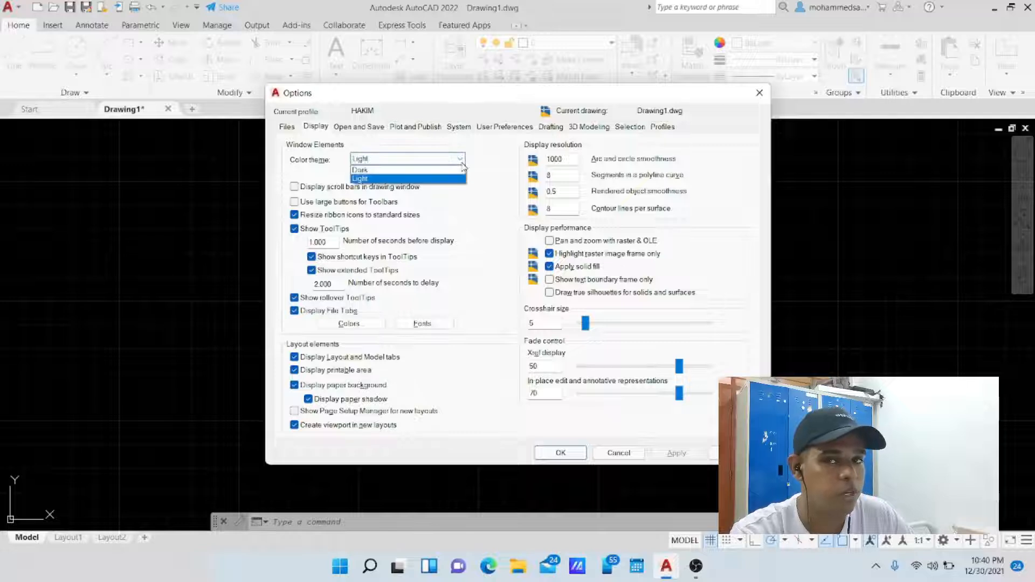
pyautogui.click(441, 170)
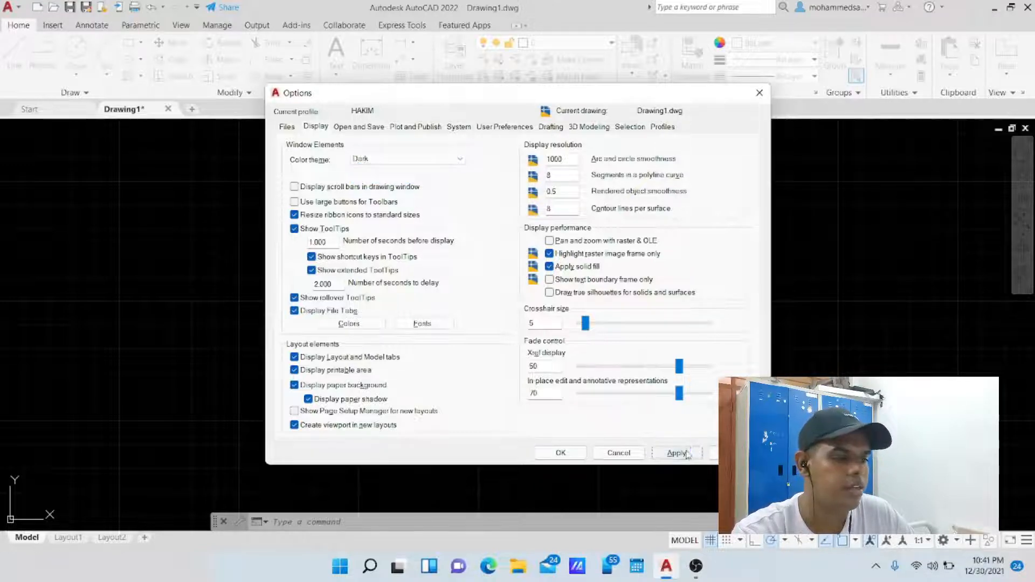
pyautogui.click(683, 454)
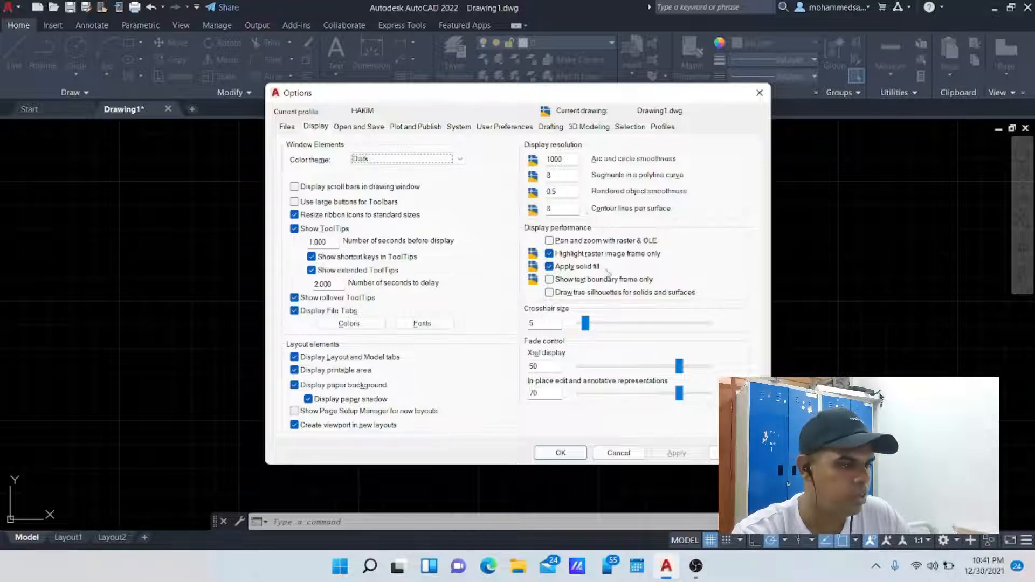
# Review the available save formats and choose AutoCAD 2018 Drawing (*.dwg) as the default file format
pyautogui.click(359, 127)
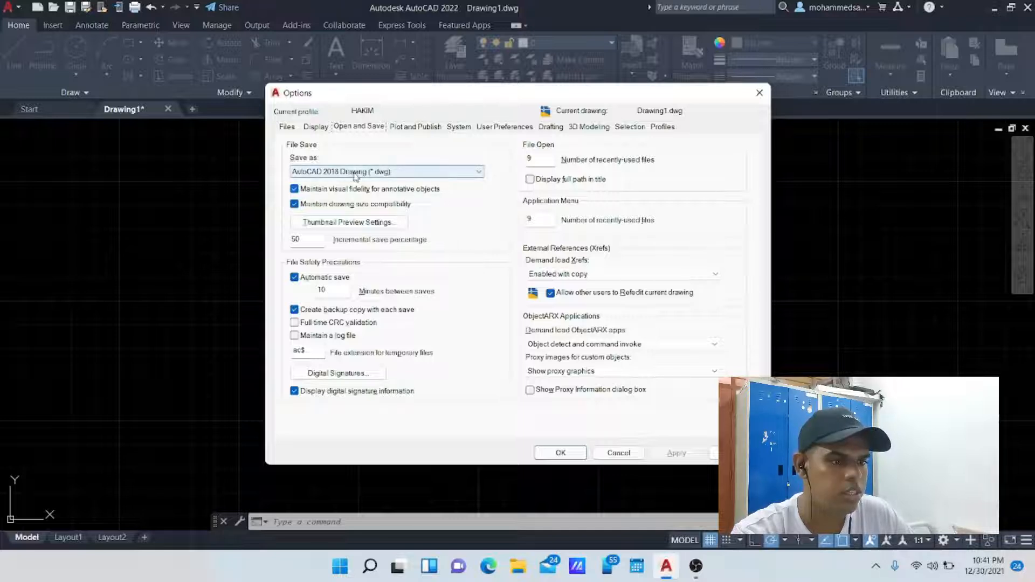
pyautogui.click(402, 174)
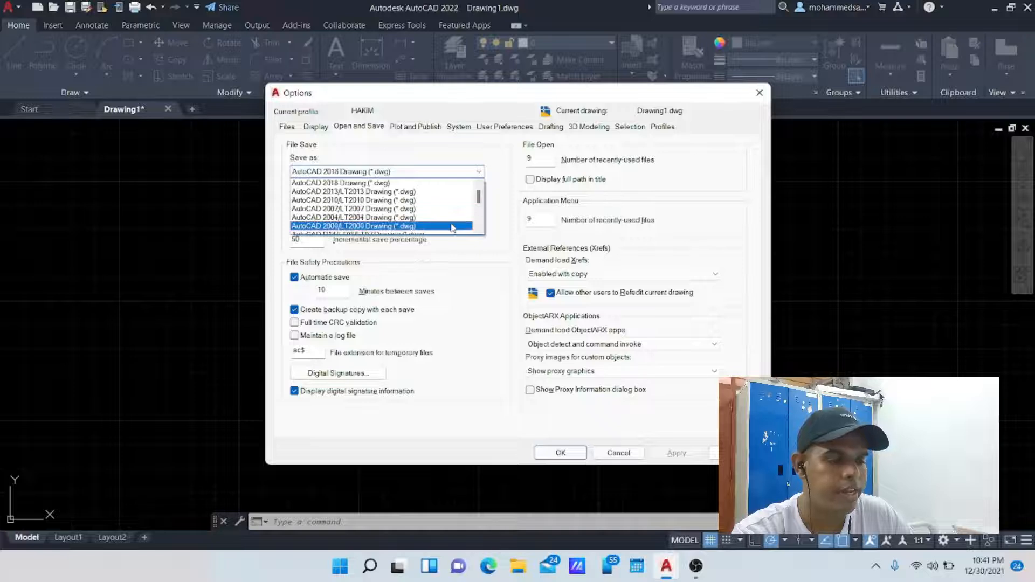
pyautogui.scroll(-1, 450, 200)
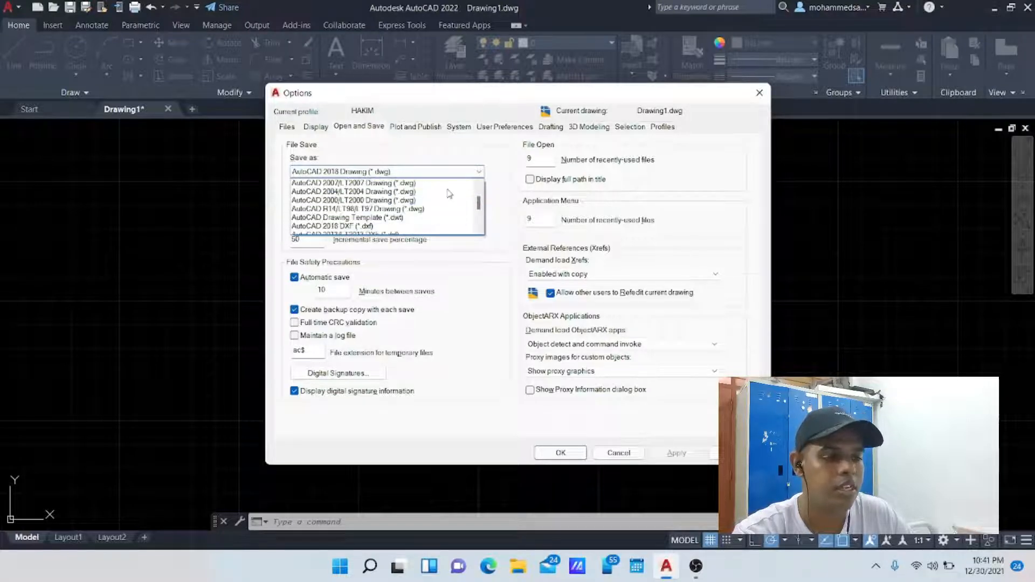
pyautogui.scroll(1, 450, 194)
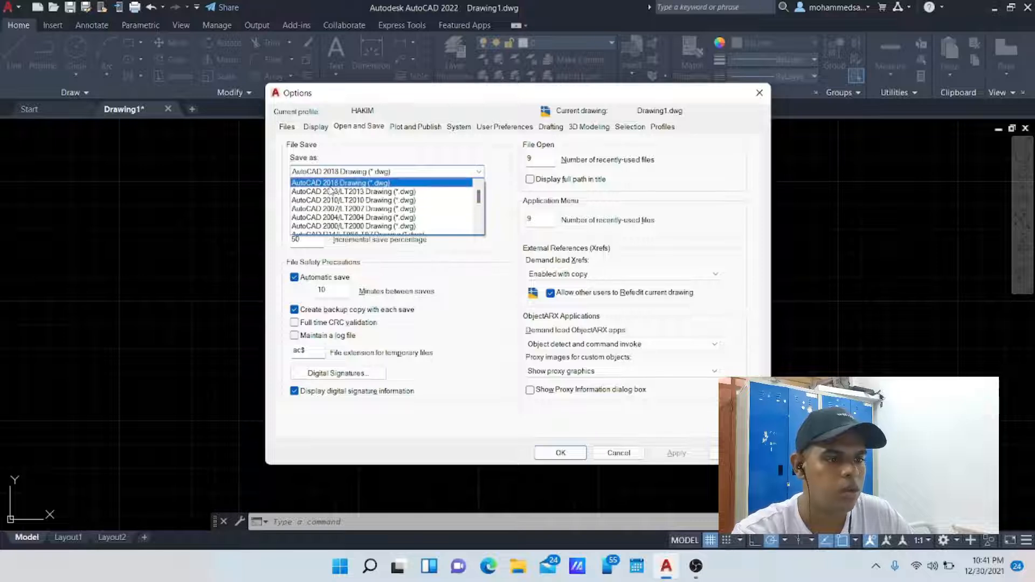
pyautogui.click(350, 184)
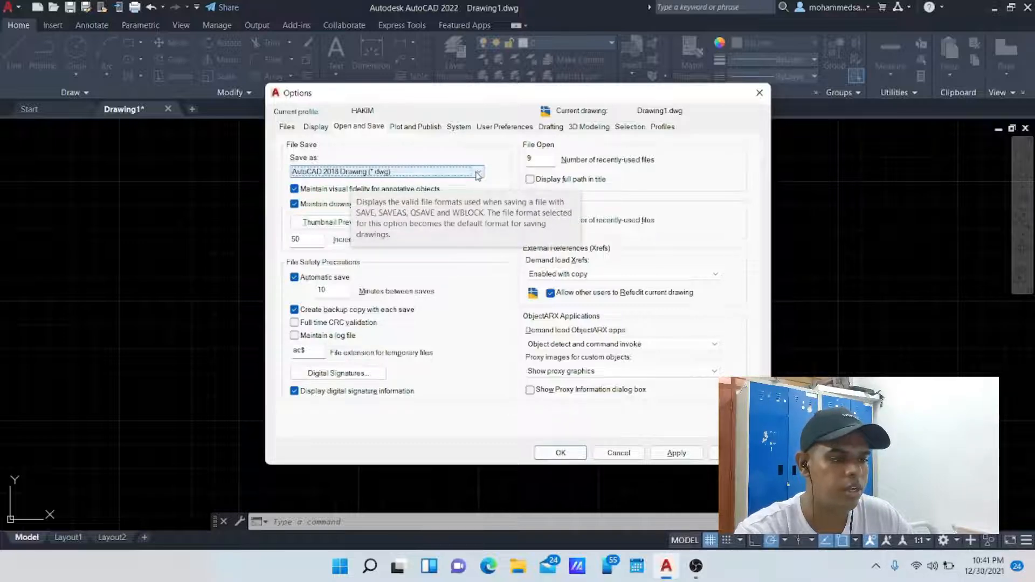
# Review the plot and publish, system, and user preference settings in the program options
pyautogui.click(398, 128)
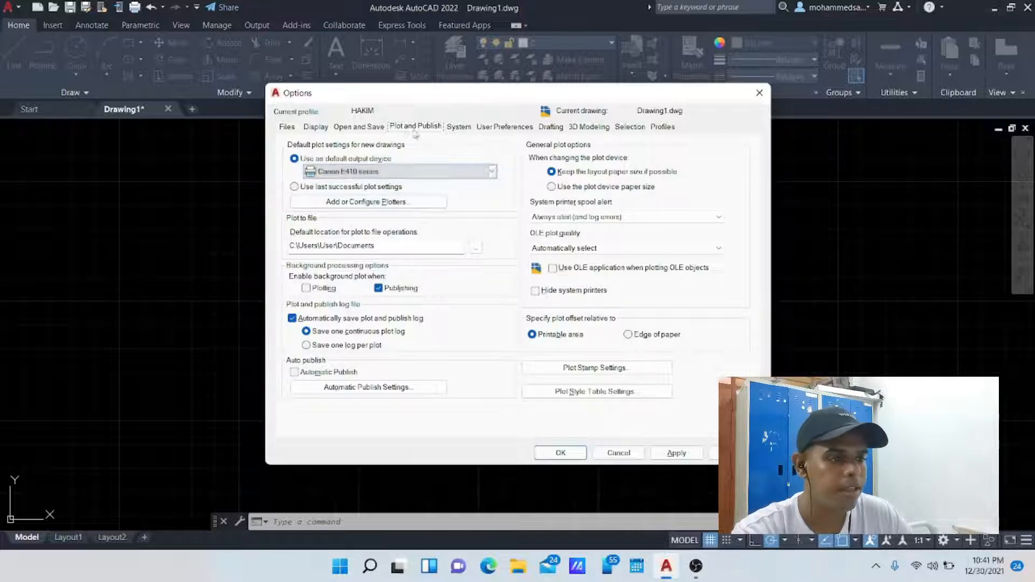
pyautogui.click(463, 128)
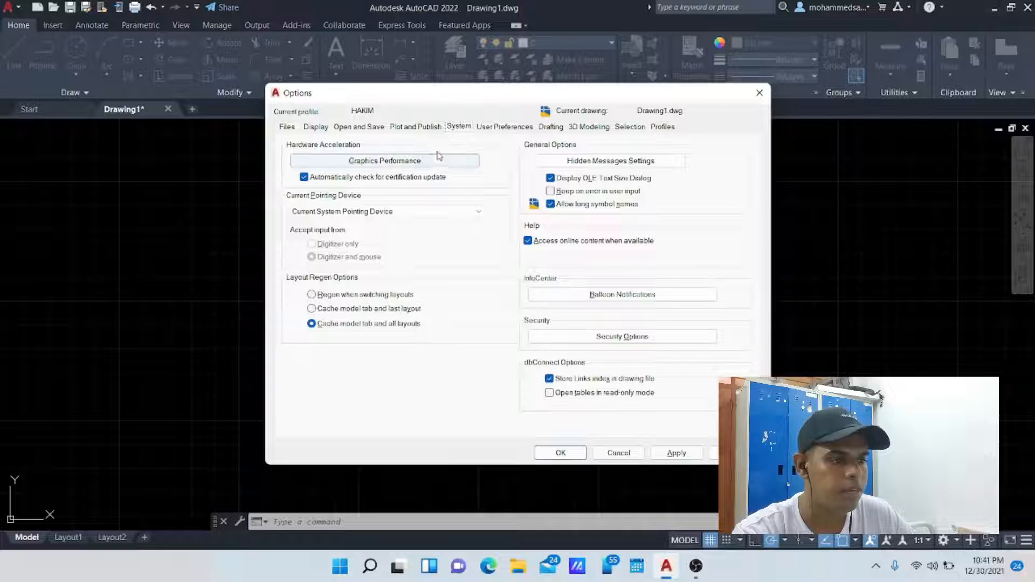
pyautogui.click(501, 128)
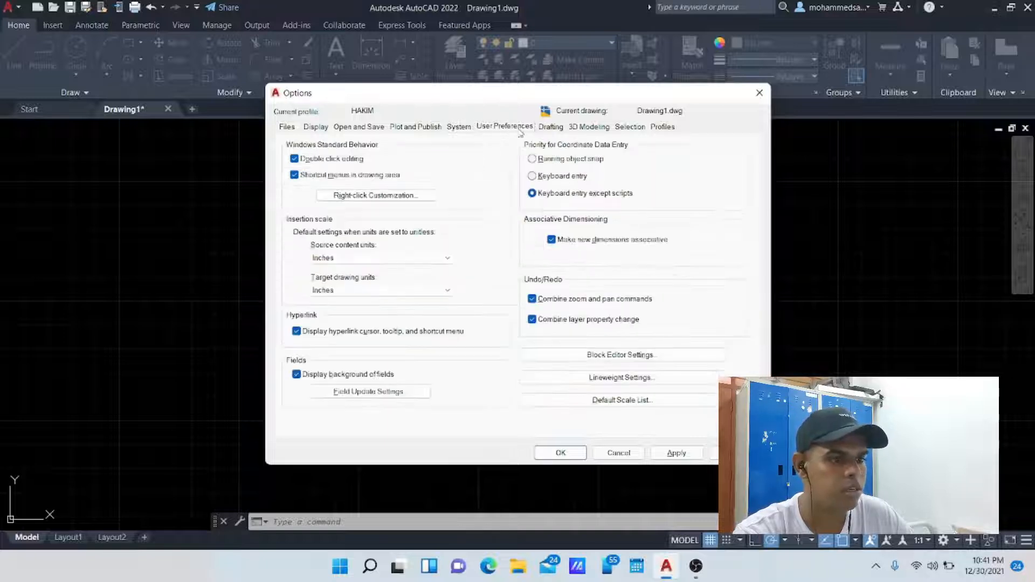
# Reduce the AutoSnap marker size to a small square in the drafting options, apply it and close the options
pyautogui.click(552, 129)
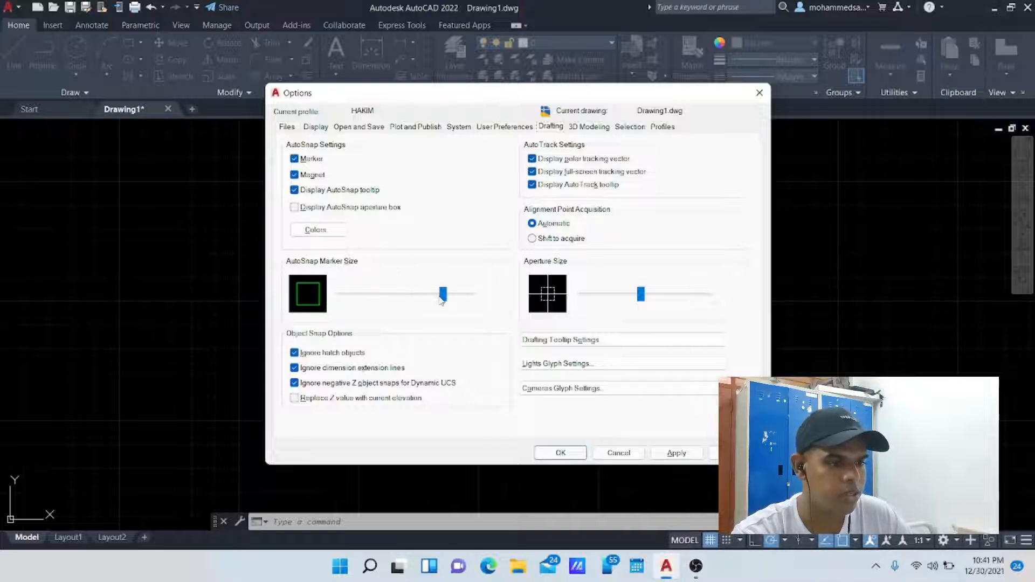
pyautogui.moveTo(442, 295)
pyautogui.mouseDown()
pyautogui.moveTo(346, 291)
pyautogui.moveTo(362, 294)
pyautogui.mouseUp()
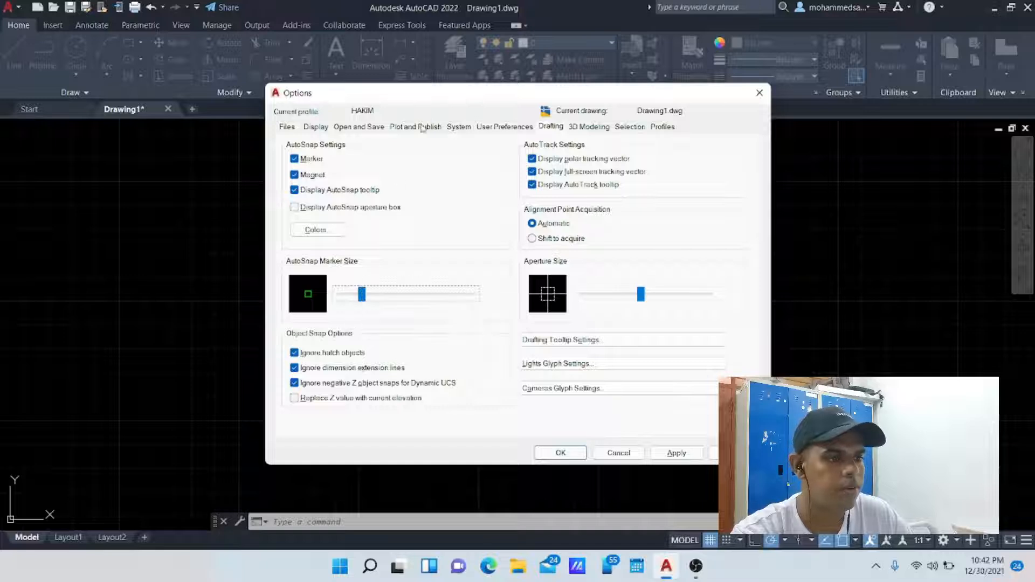
pyautogui.click(669, 457)
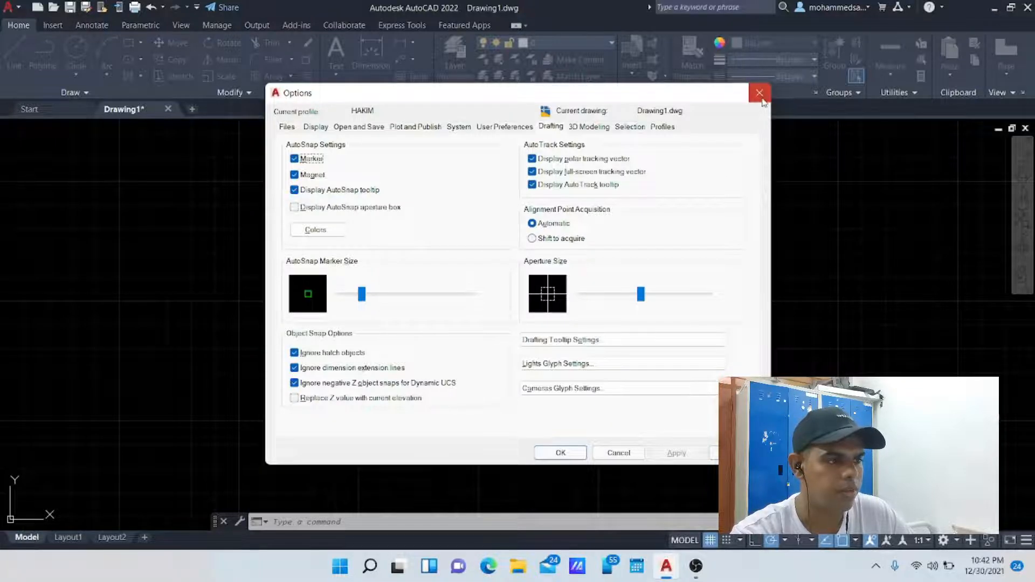
pyautogui.click(759, 93)
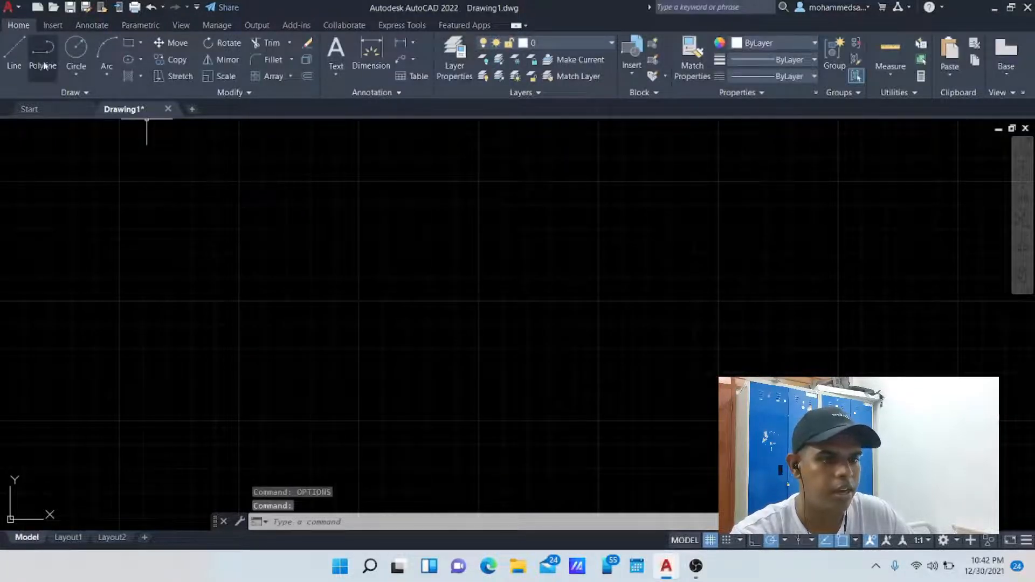
# Draw a horizontal line about 12.57 units long across the upper part of the drawing area
pyautogui.click(15, 57)
pyautogui.click(239, 182)
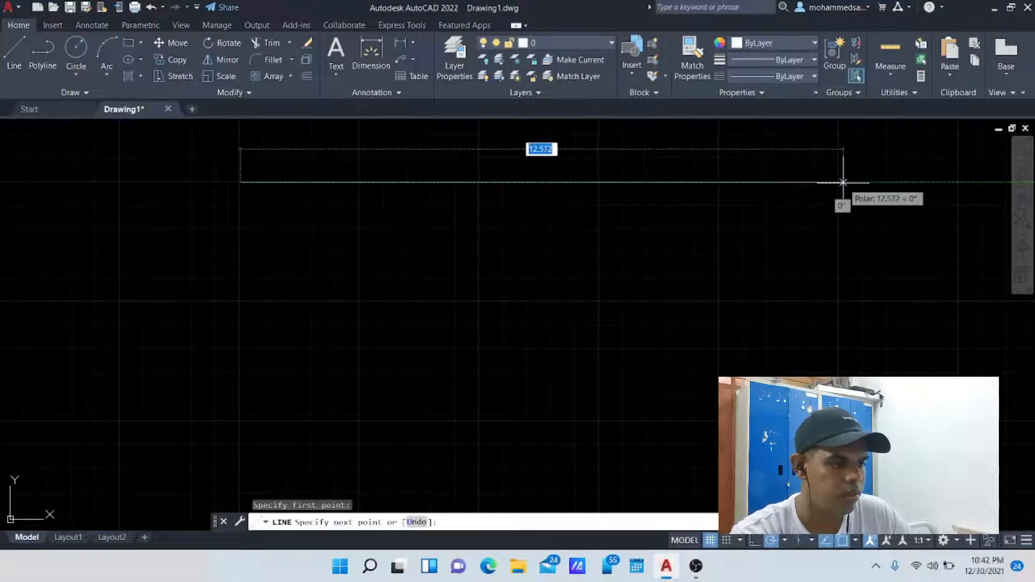
pyautogui.click(843, 182)
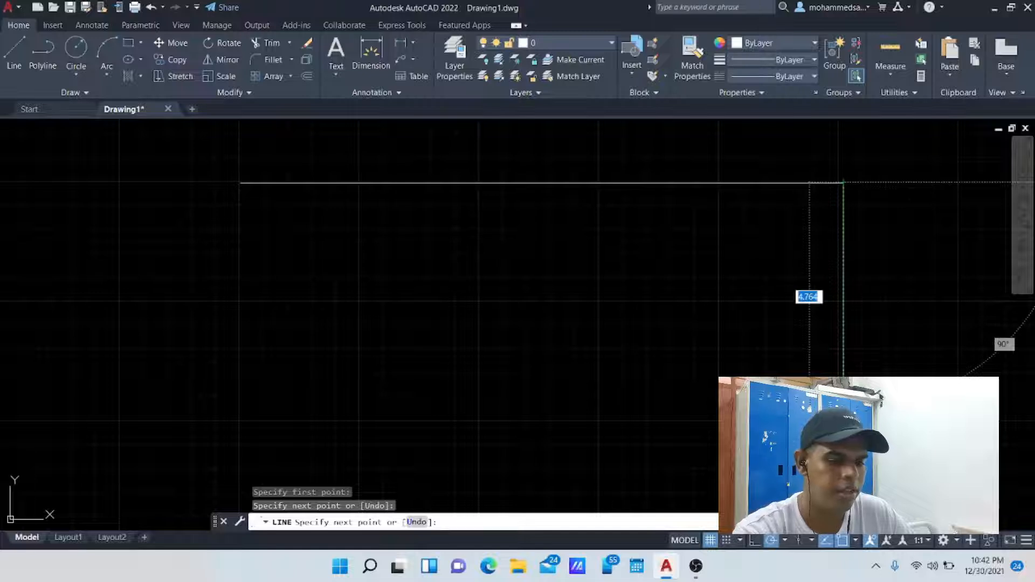
pyautogui.press('Escape')
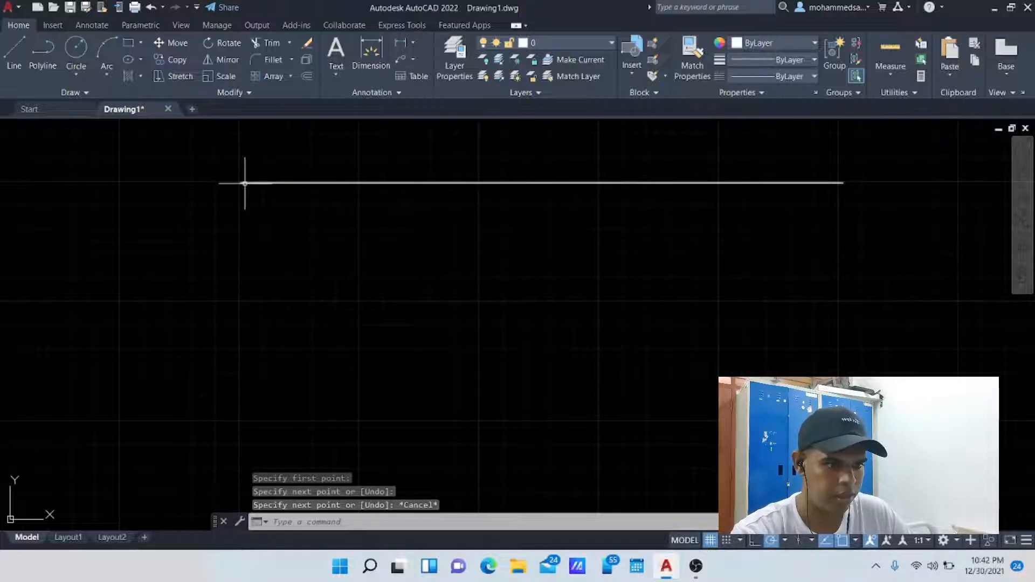
pyautogui.click(11, 62)
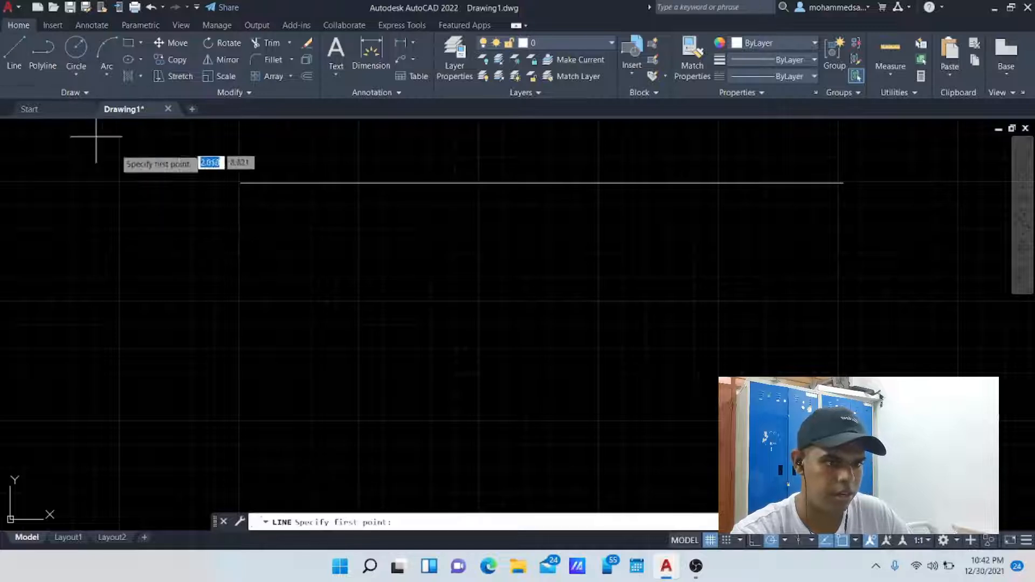
pyautogui.scroll(2, 241, 182)
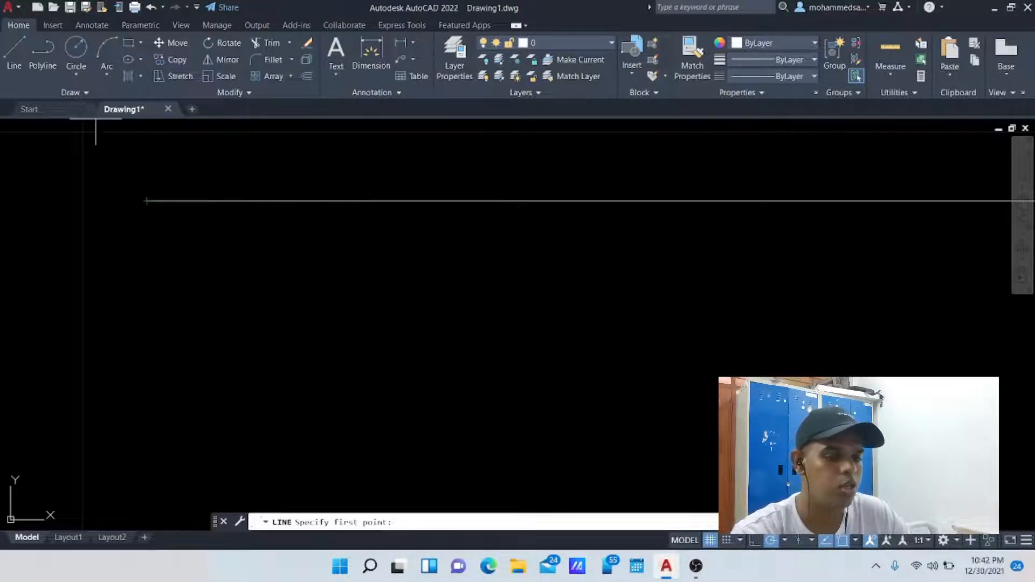
pyautogui.write('option')
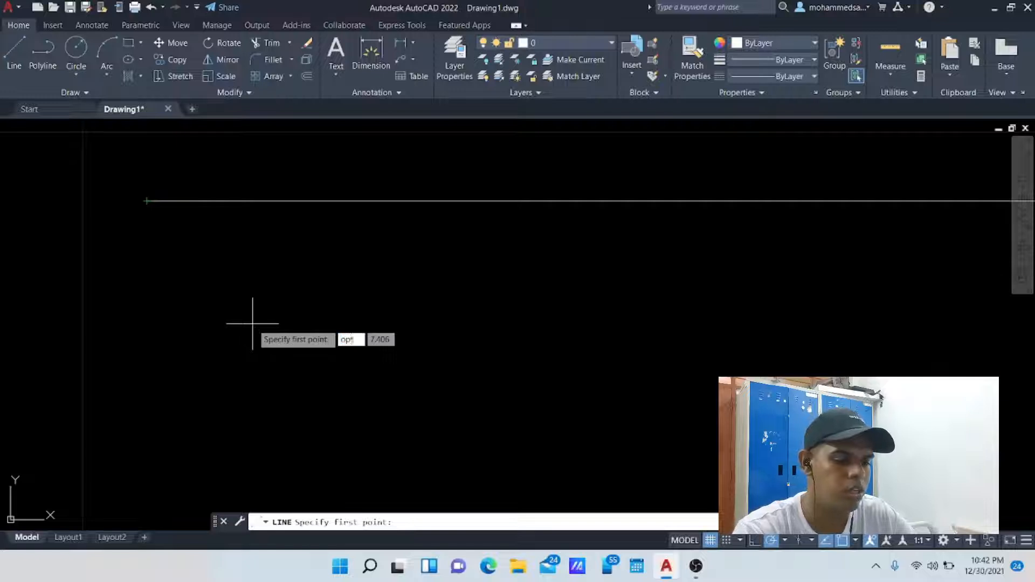
pyautogui.write('s')
pyautogui.press('Return')
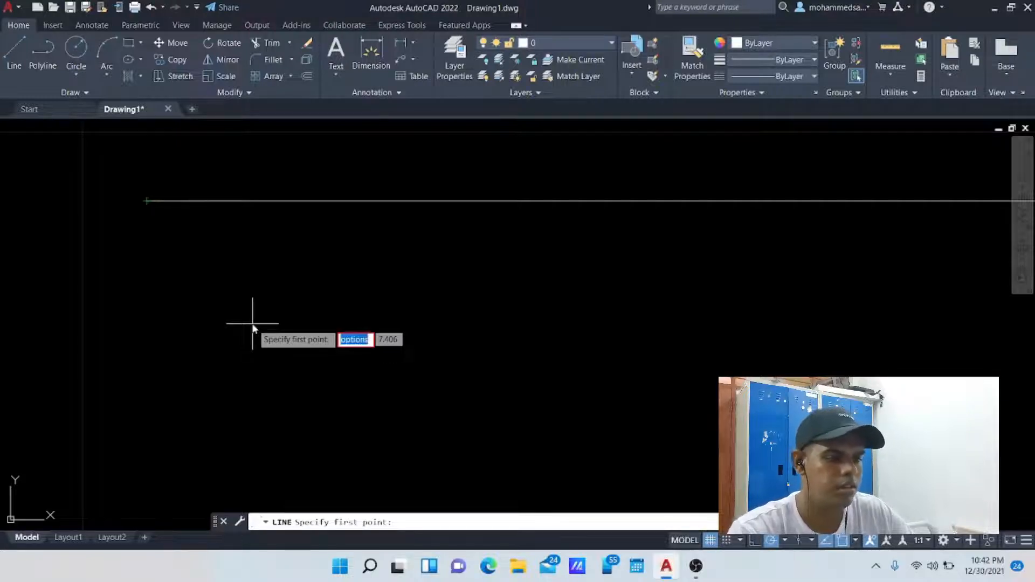
pyautogui.press('BackSpace')
pyautogui.write('opti')
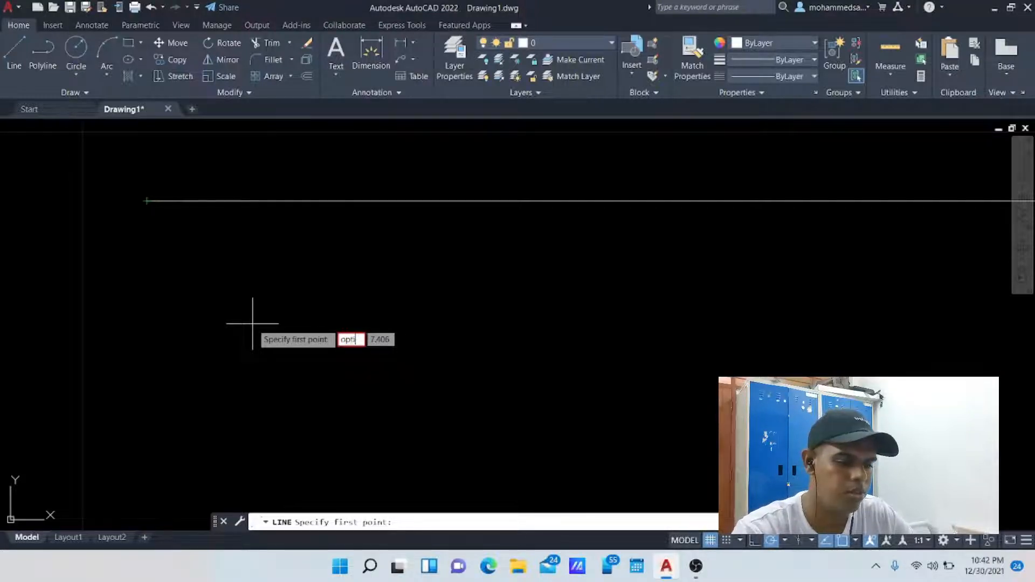
pyautogui.write('ons')
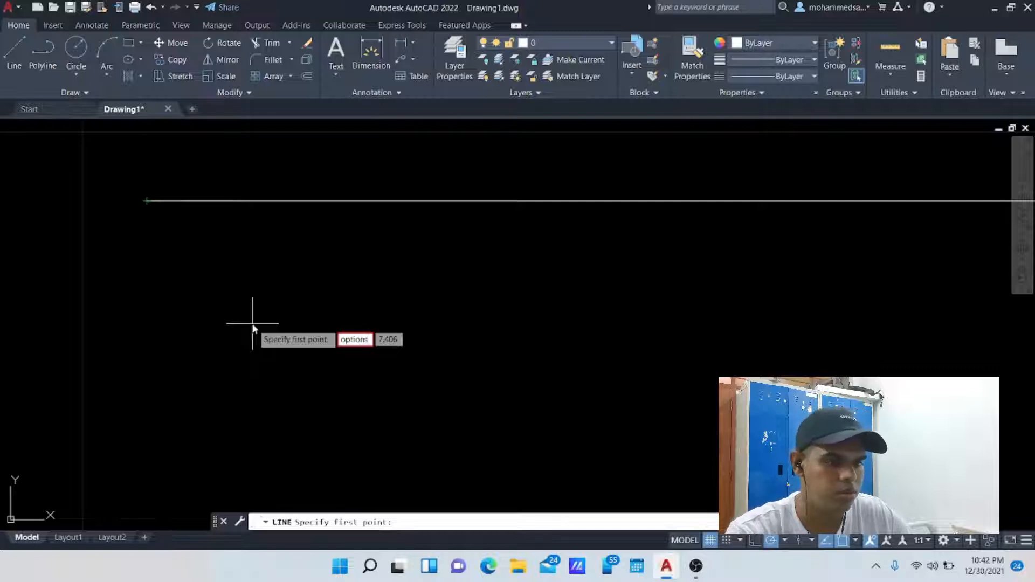
pyautogui.click(253, 323)
pyautogui.press('Escape')
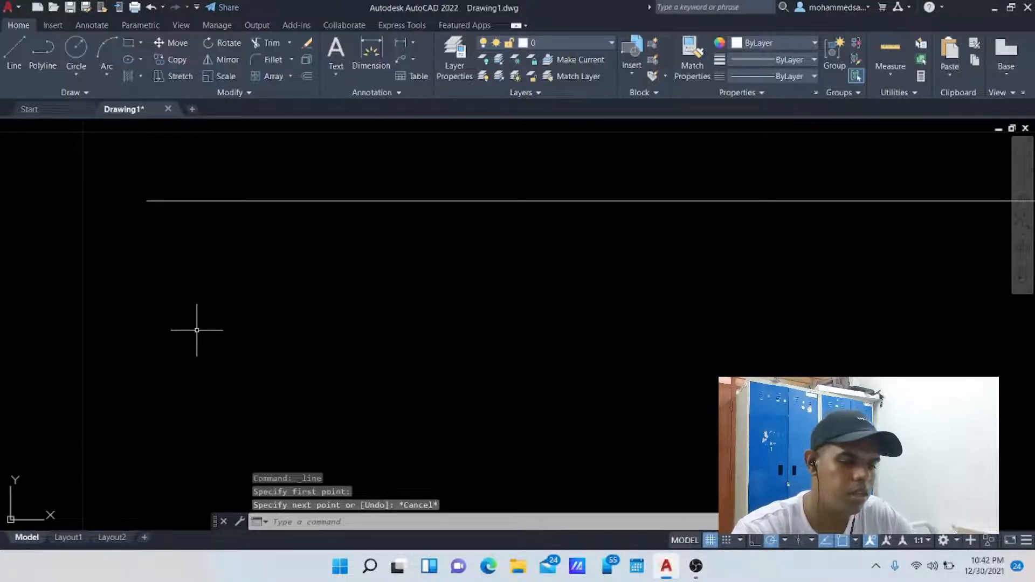
# Set the AutoSnap marker to a medium size in the drafting options, apply it and close the options
pyautogui.write('options')
pyautogui.press('Return')
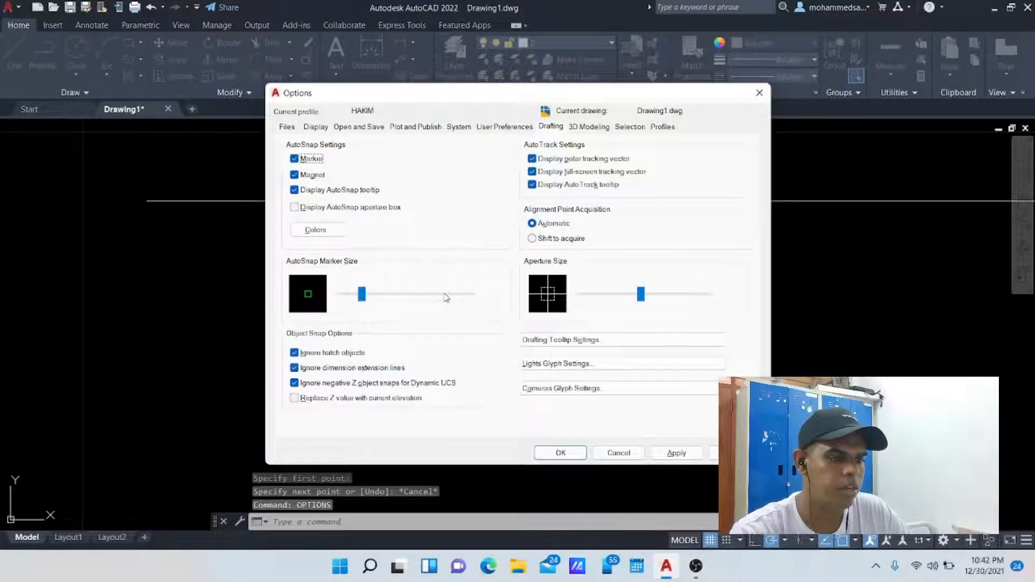
pyautogui.click(446, 298)
pyautogui.click(442, 298)
pyautogui.click(441, 298)
pyautogui.click(436, 299)
pyautogui.click(422, 302)
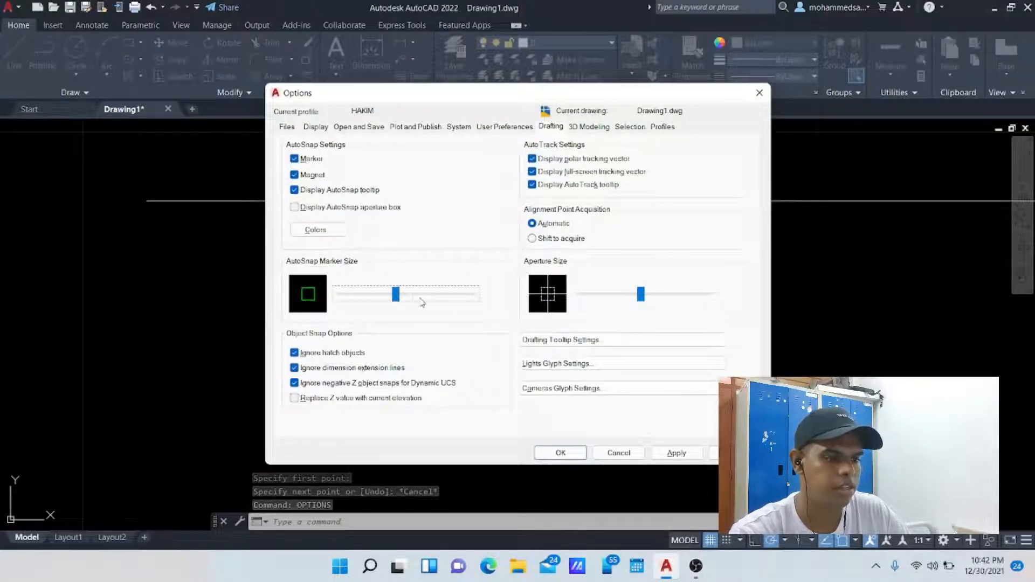
pyautogui.click(448, 296)
pyautogui.click(443, 294)
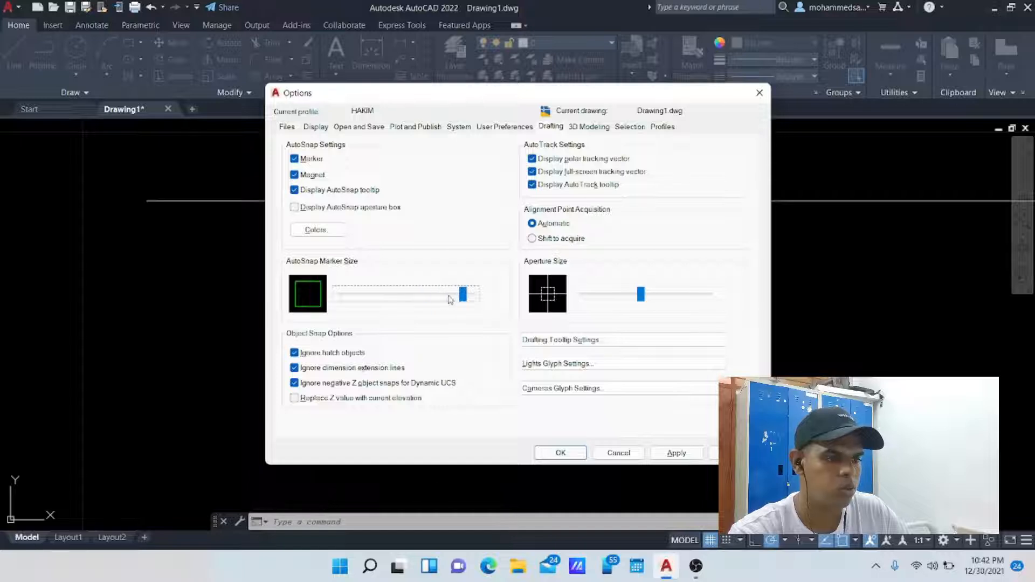
pyautogui.moveTo(462, 294); pyautogui.dragTo(414, 296)
pyautogui.click(676, 452)
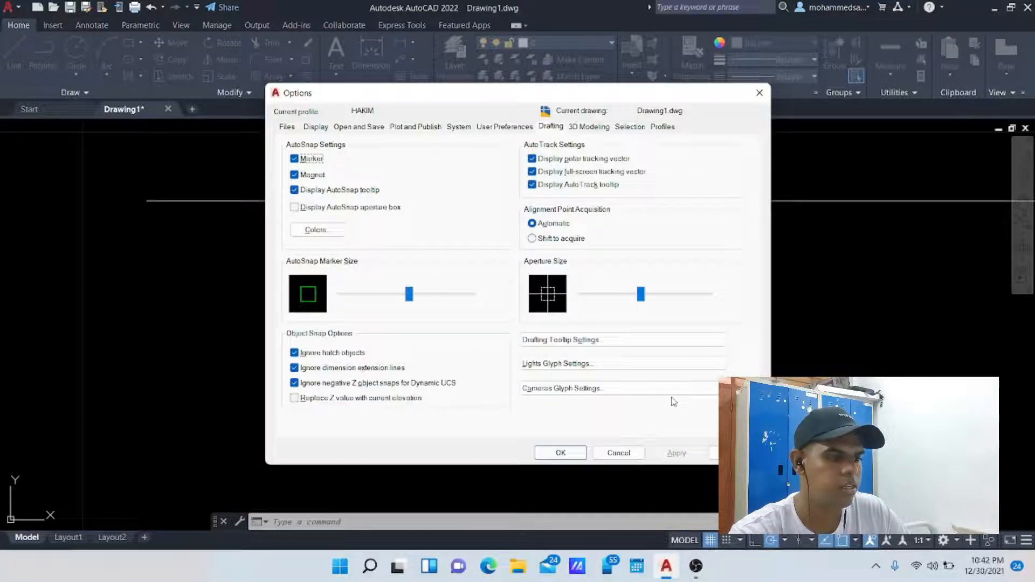
pyautogui.click(760, 92)
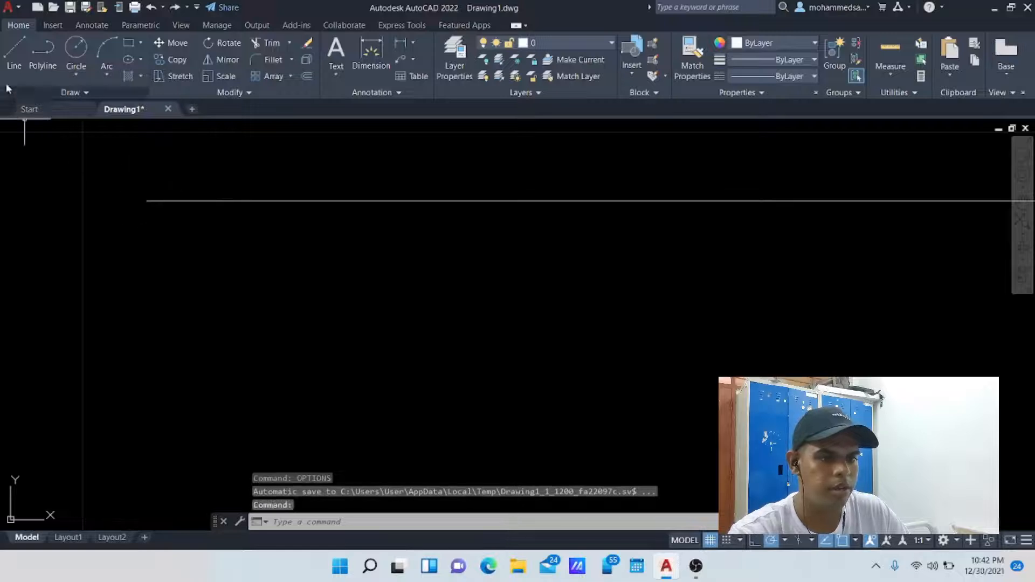
# Draw a vertical line about 4.95 units long straight down from the horizontal line's left endpoint
pyautogui.click(14, 59)
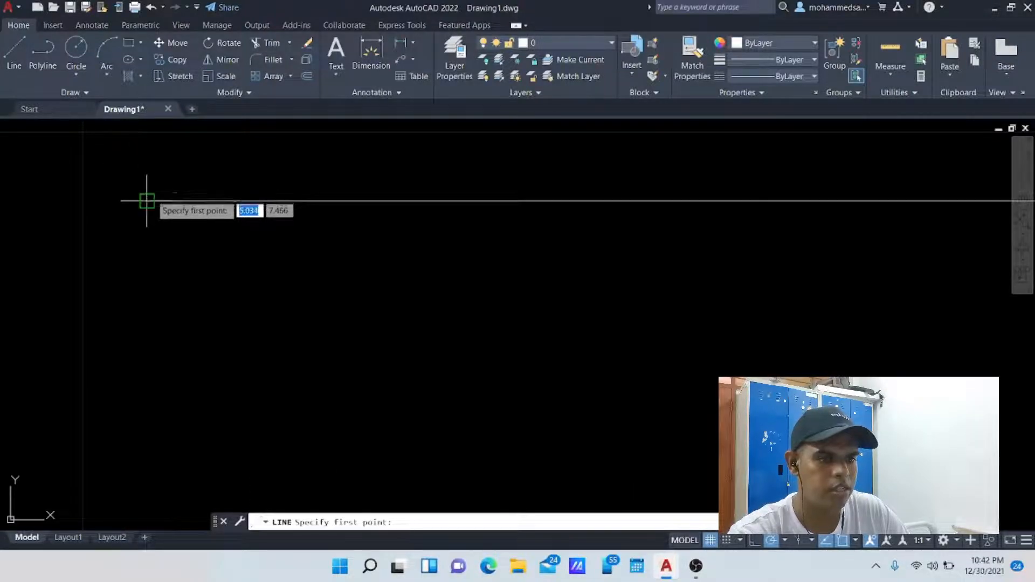
pyautogui.scroll(-6, 129, 172)
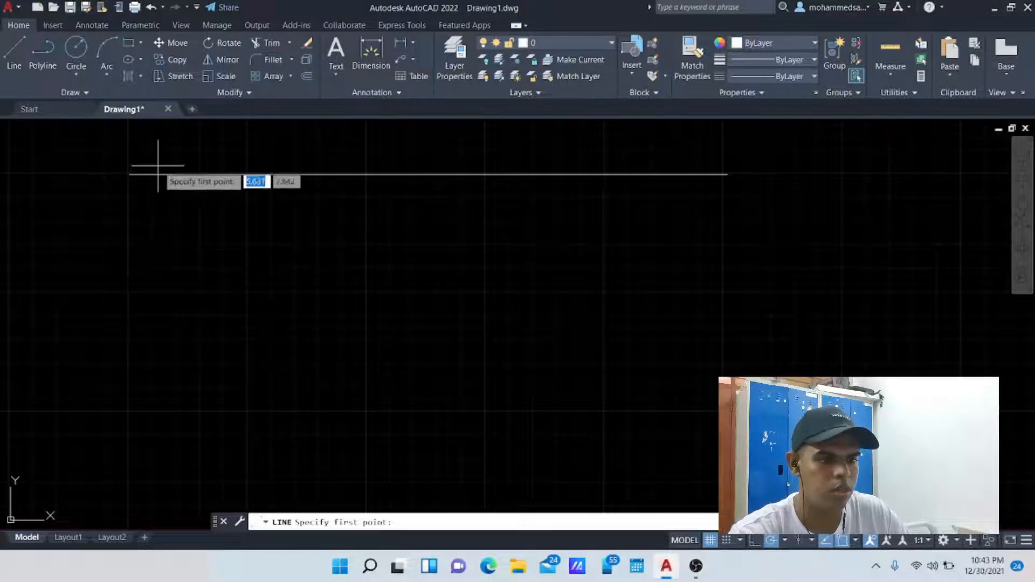
pyautogui.click(130, 174)
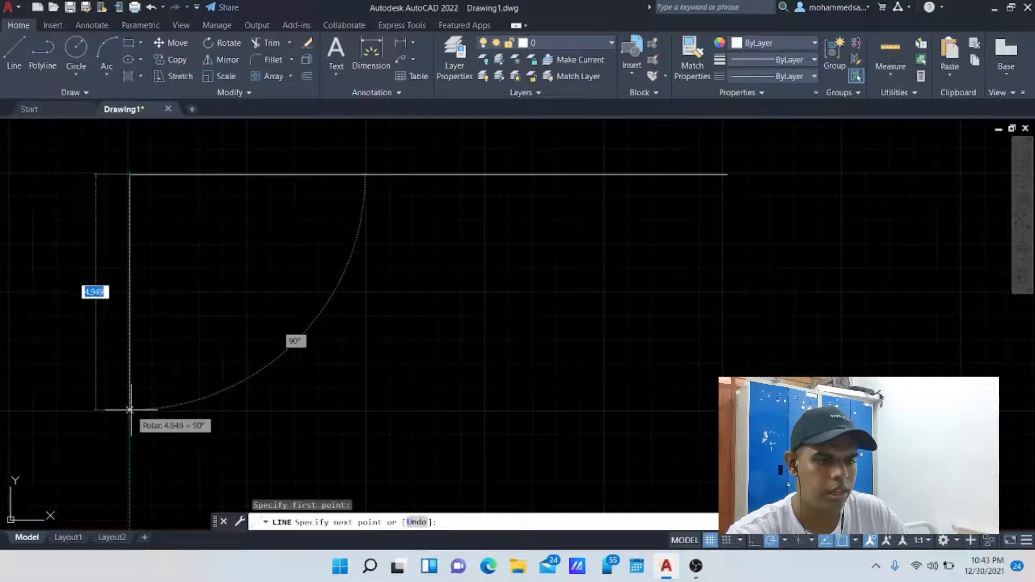
pyautogui.click(130, 410)
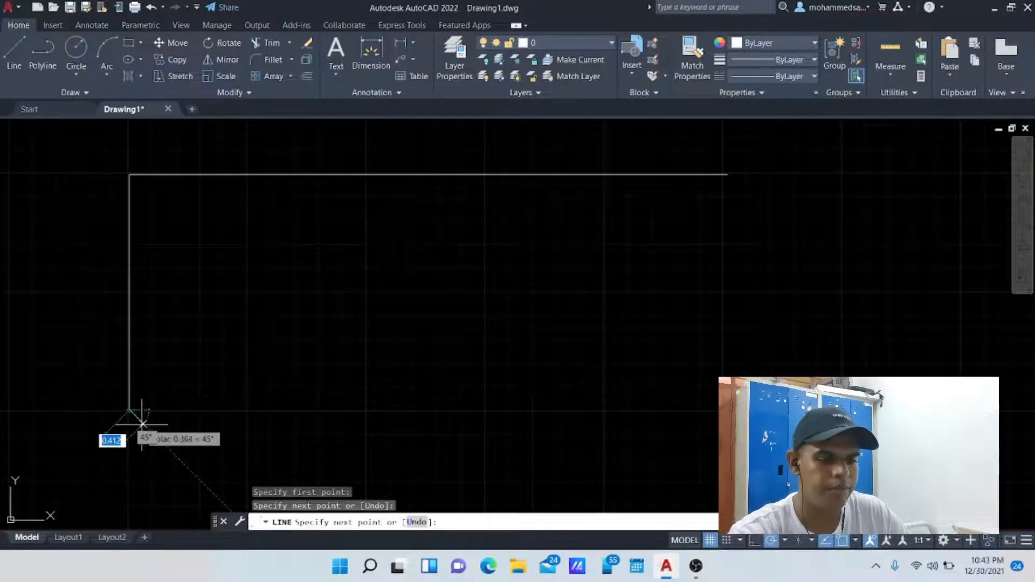
pyautogui.press('Escape')
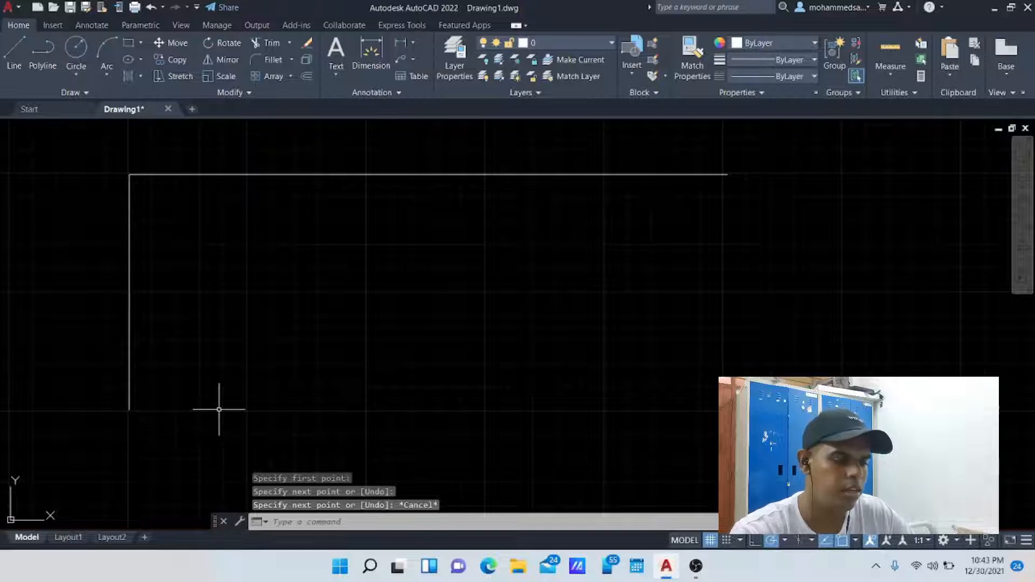
# Reopen the program options, review the 3D modeling and selection settings, and close them
pyautogui.write('op')
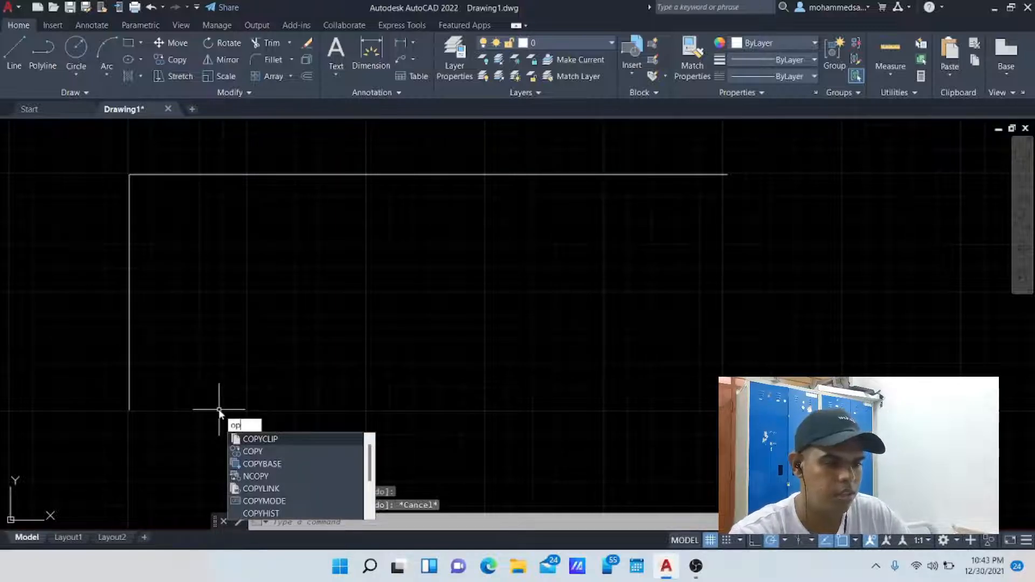
pyautogui.write('tions')
pyautogui.press('Return')
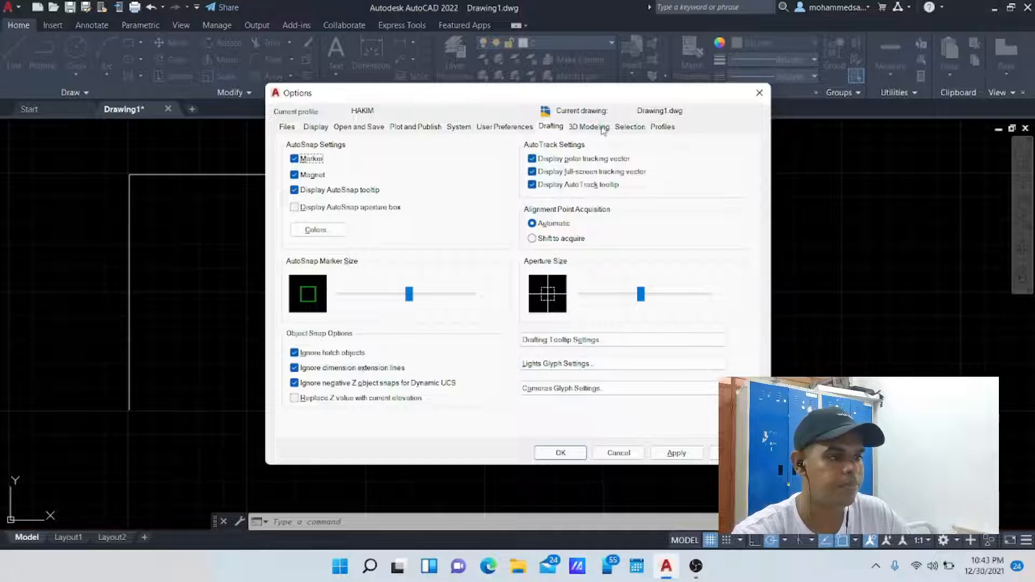
pyautogui.click(590, 128)
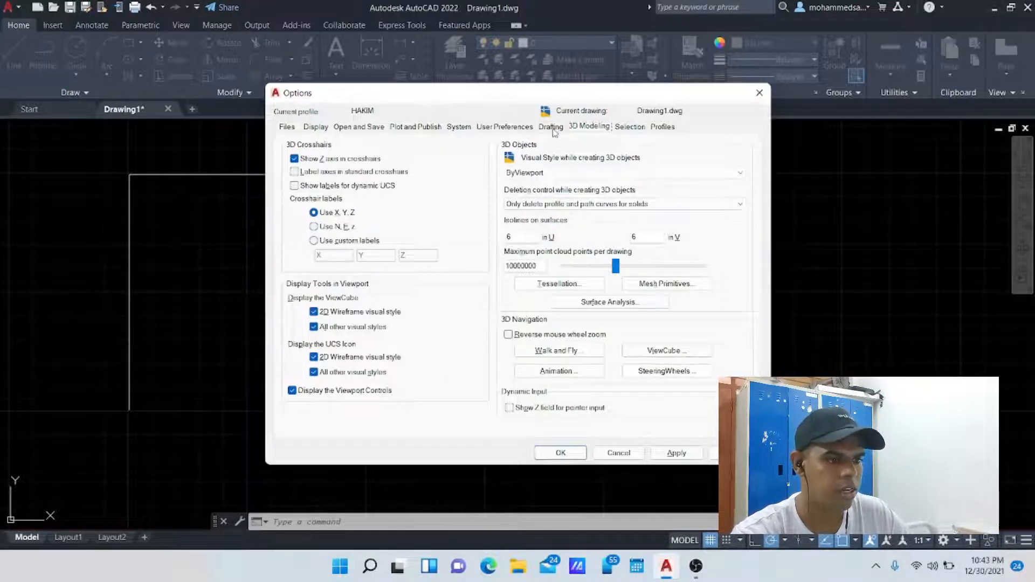
pyautogui.click(629, 128)
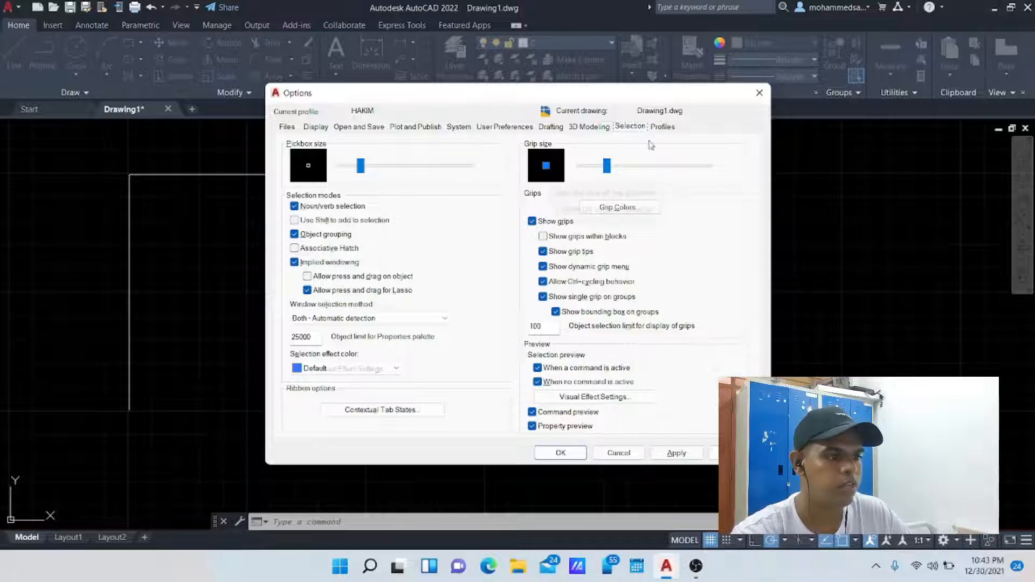
pyautogui.click(760, 92)
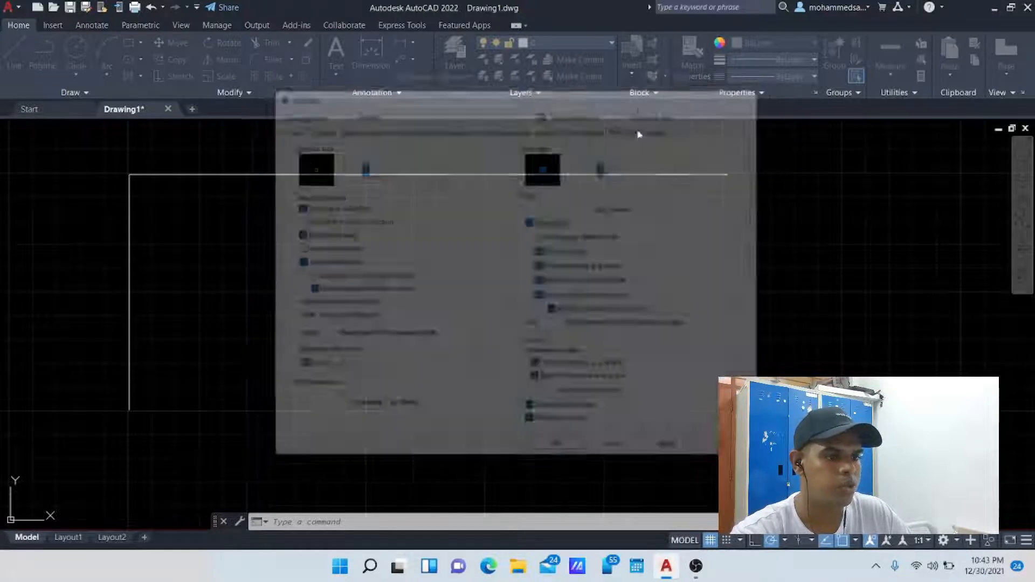
# Check the horizontal line's grips, set the grip size close to its maximum in the selection options, apply it and close the options
pyautogui.click(466, 171)
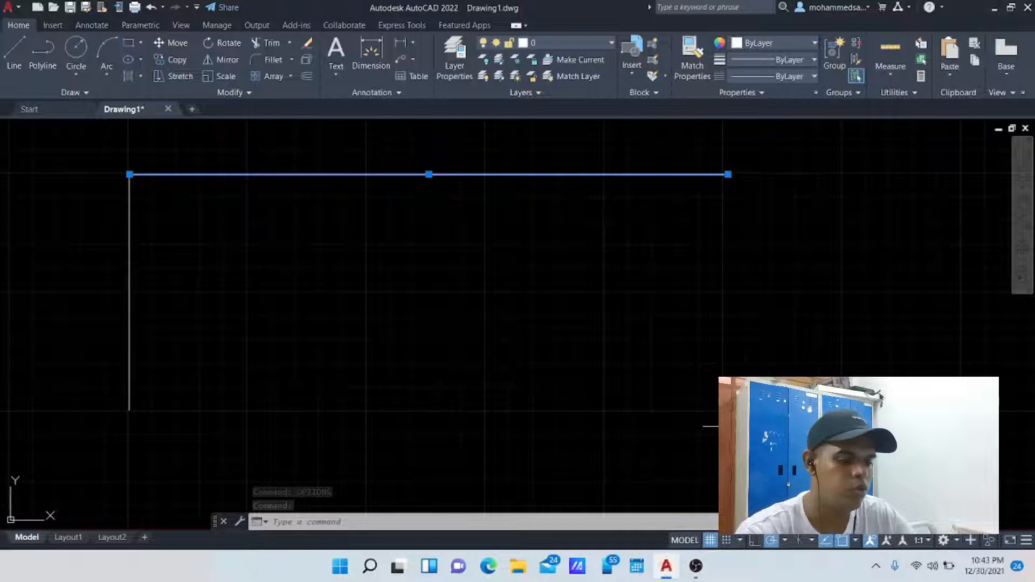
pyautogui.press('Escape')
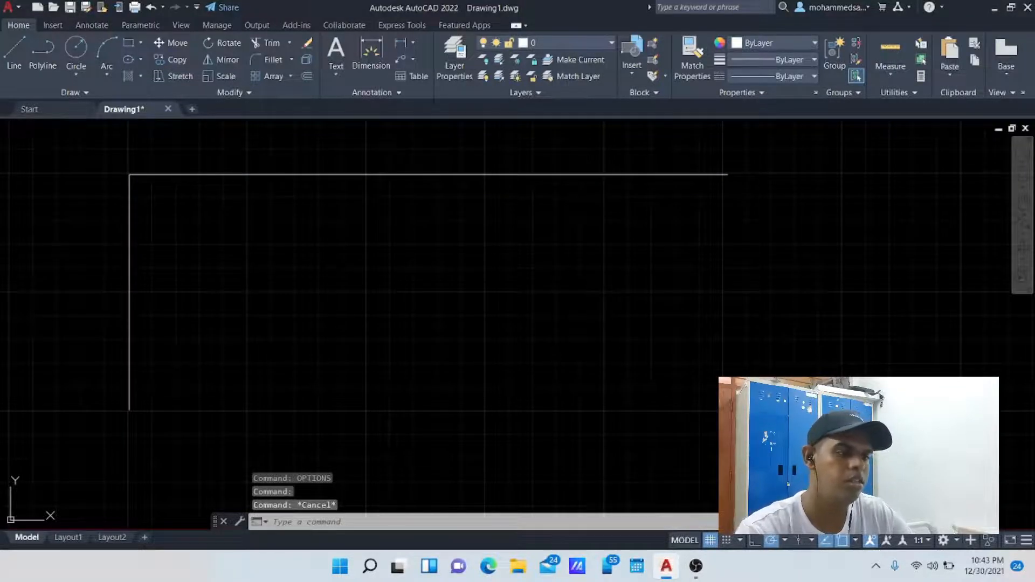
pyautogui.press('Return')
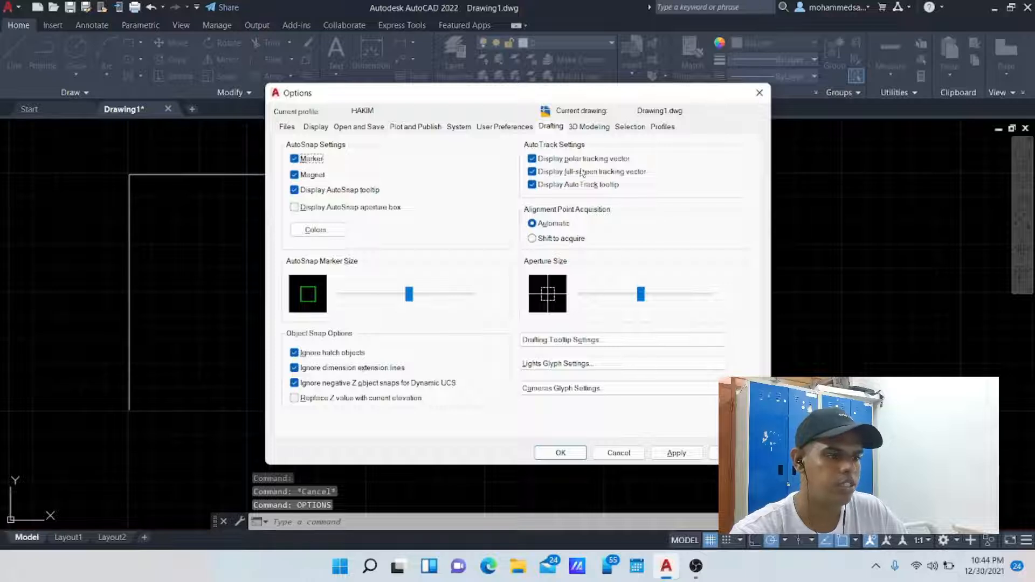
pyautogui.click(629, 126)
pyautogui.moveTo(612, 165); pyautogui.dragTo(700, 166)
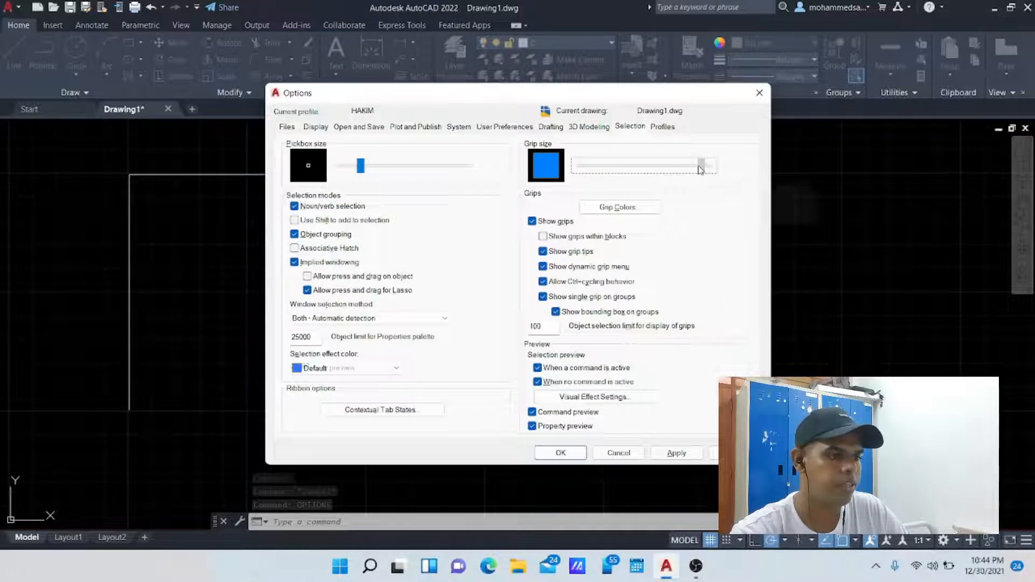
pyautogui.click(668, 453)
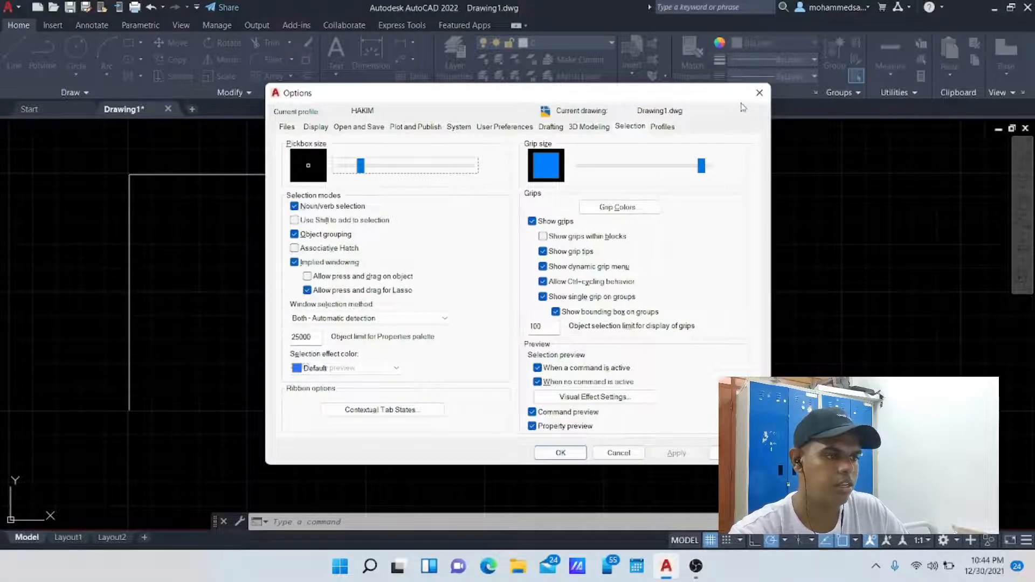
pyautogui.click(759, 93)
# Select the horizontal line to inspect its enlarged grips, and clear the selection
pyautogui.click(670, 168)
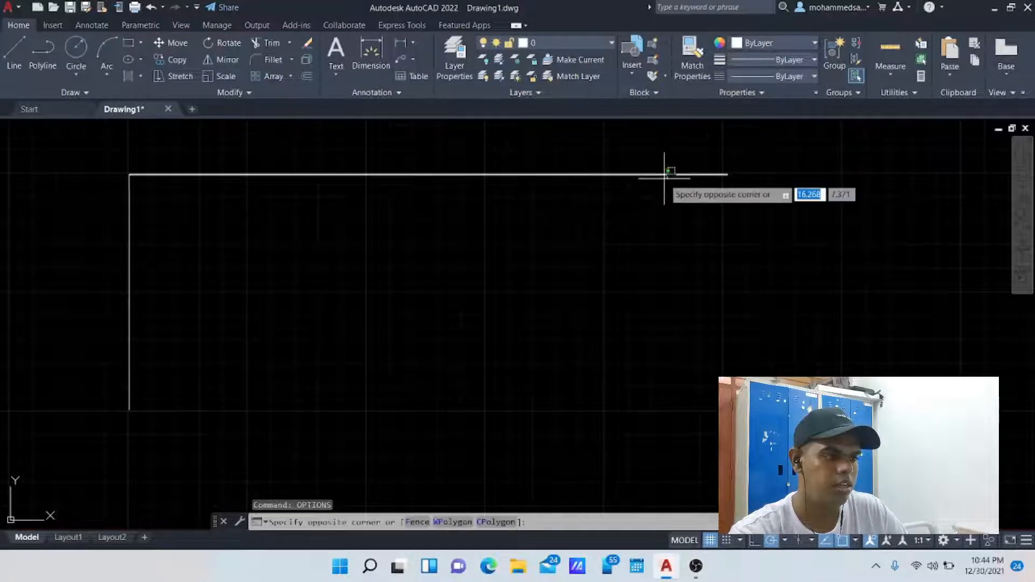
pyautogui.click(665, 177)
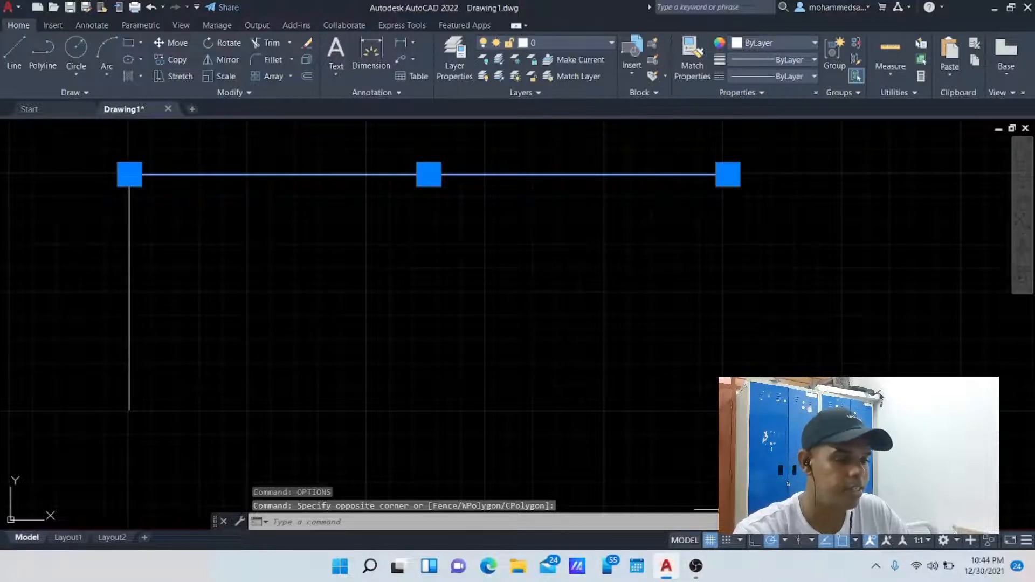
pyautogui.press('Escape')
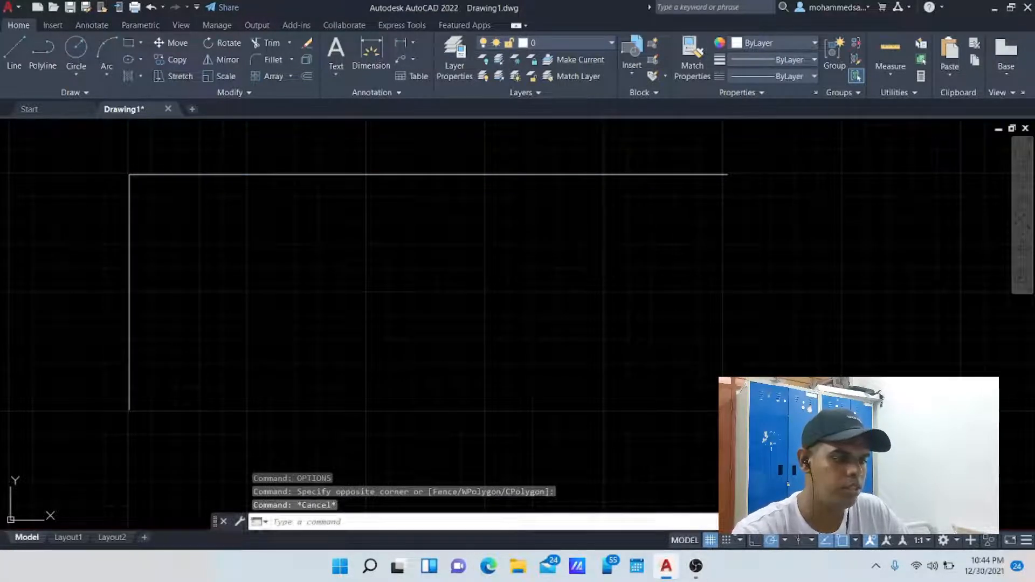
# Try a medium grip size in the selection options, review the available profiles, and close the options without applying
pyautogui.write('a')
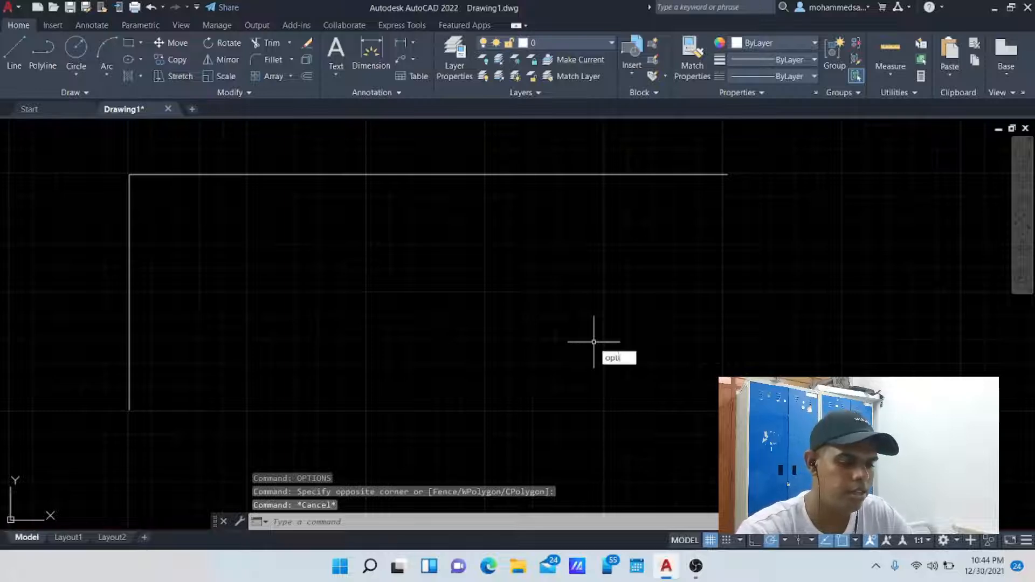
pyautogui.write('ption')
pyautogui.press('Return')
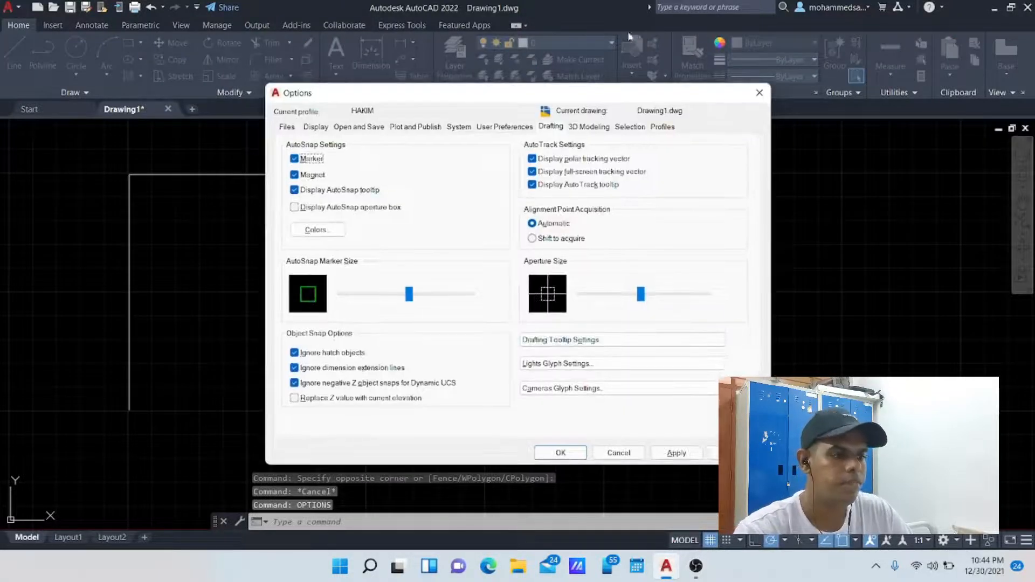
pyautogui.click(630, 126)
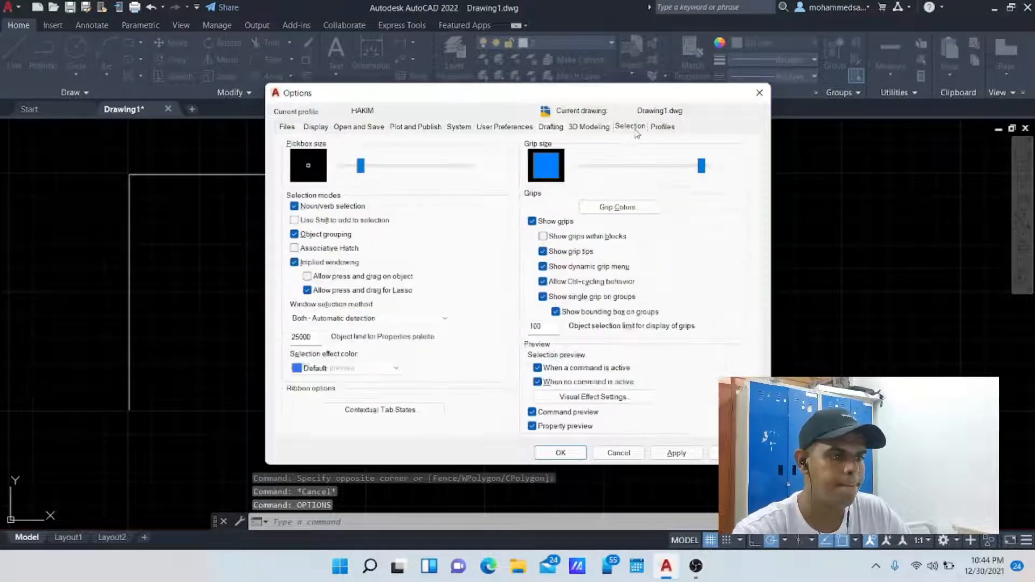
pyautogui.moveTo(707, 168); pyautogui.dragTo(628, 169)
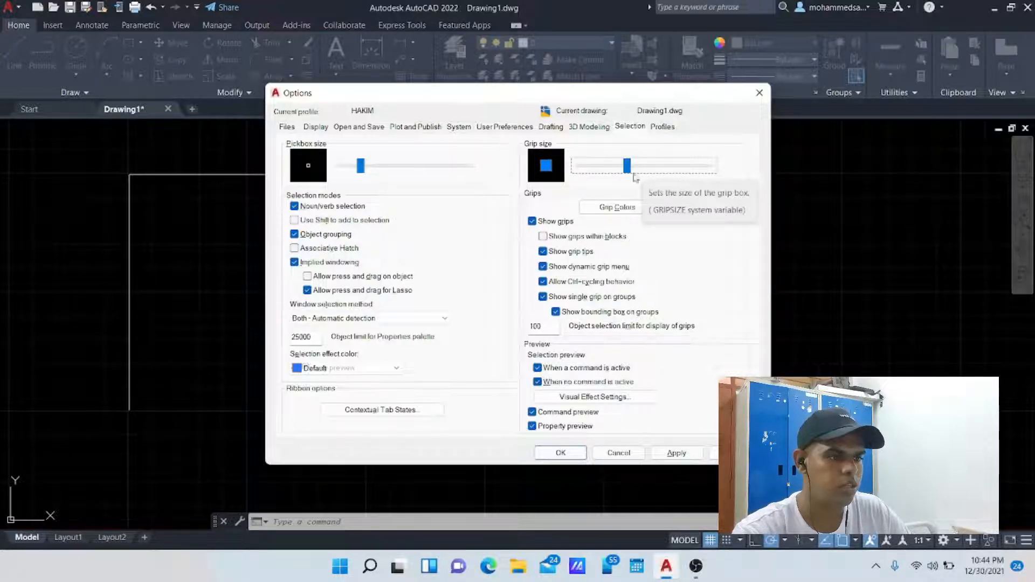
pyautogui.click(661, 127)
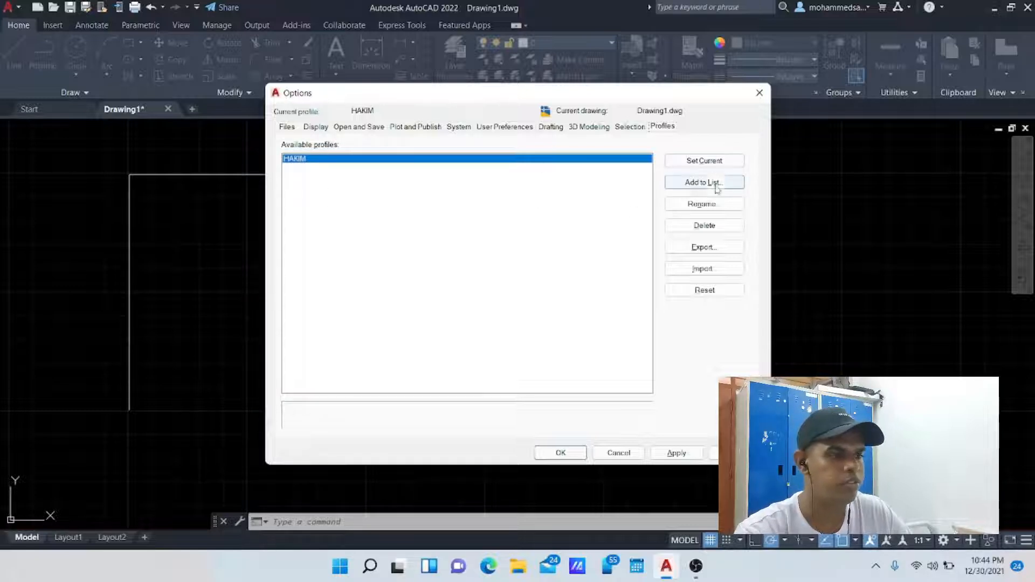
pyautogui.click(760, 92)
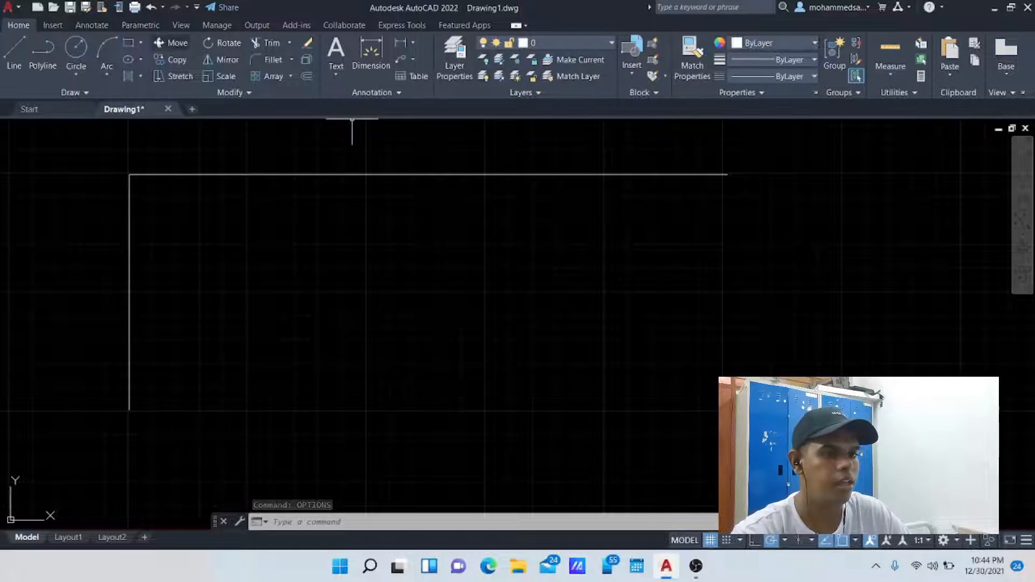
# Open the DesignCenter and display the blocks contained in the Kitchens.dwg sample drawing
pyautogui.click(181, 25)
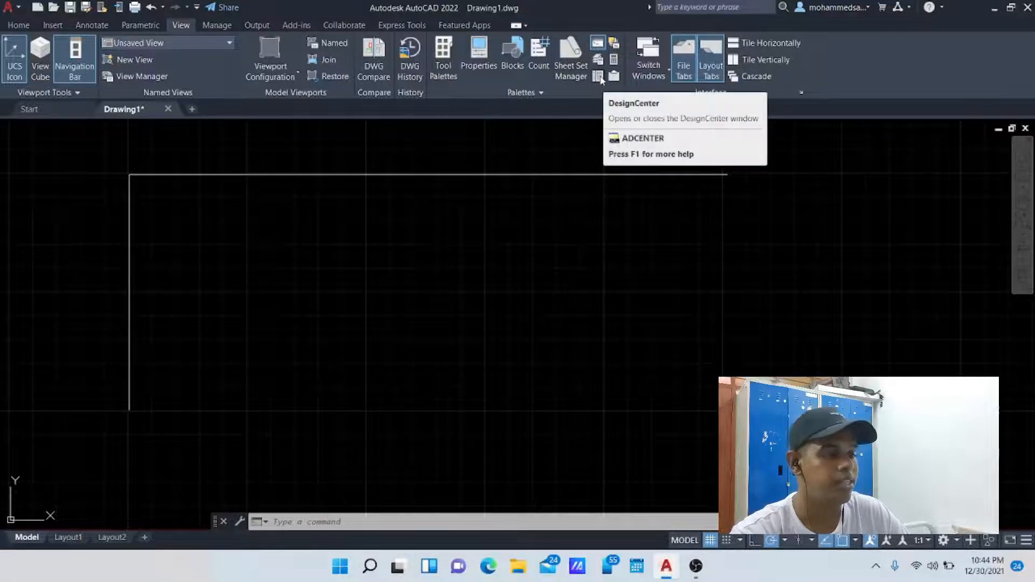
pyautogui.click(598, 77)
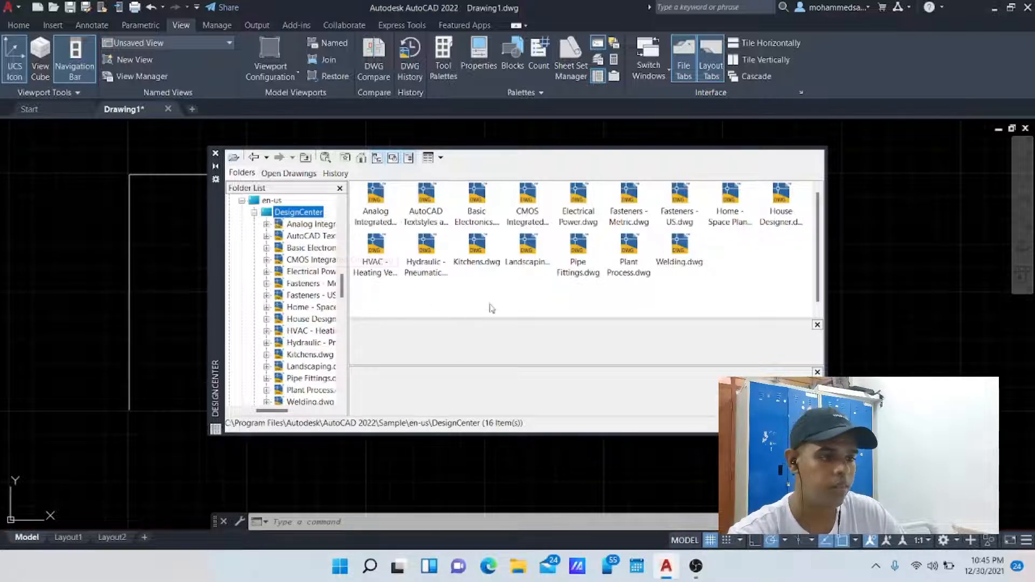
pyautogui.click(478, 249)
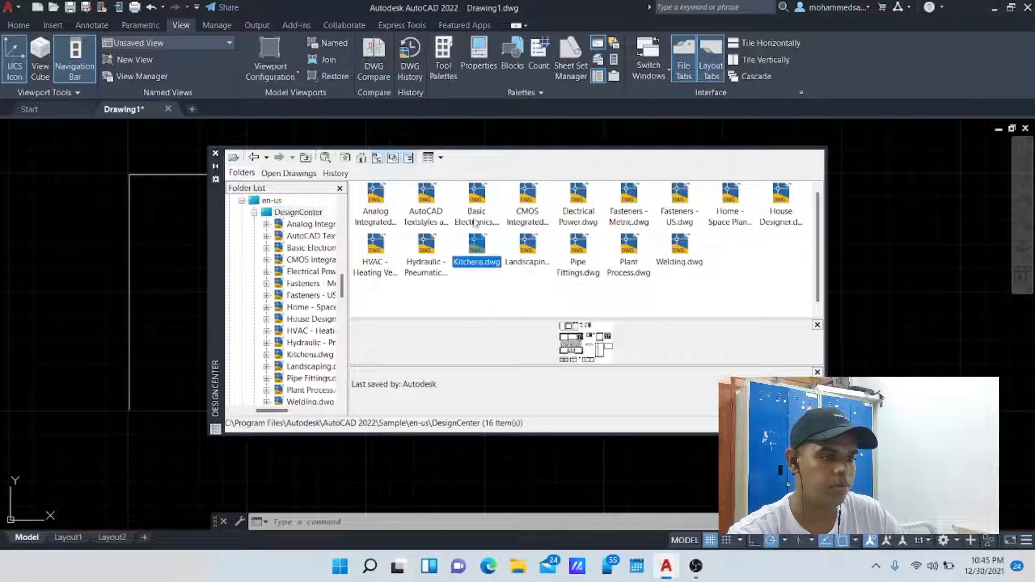
pyautogui.doubleClick(477, 247)
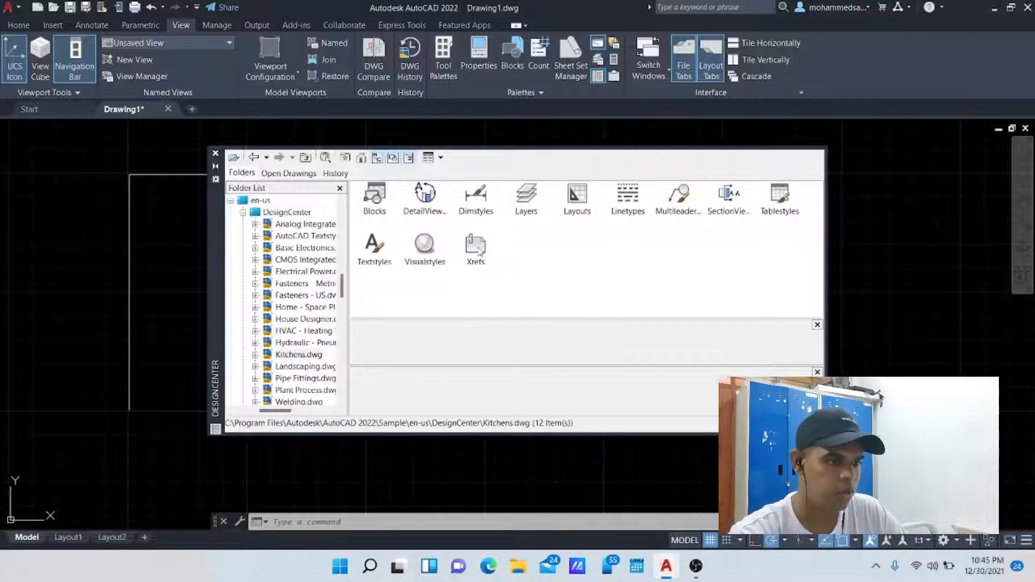
pyautogui.click(376, 197)
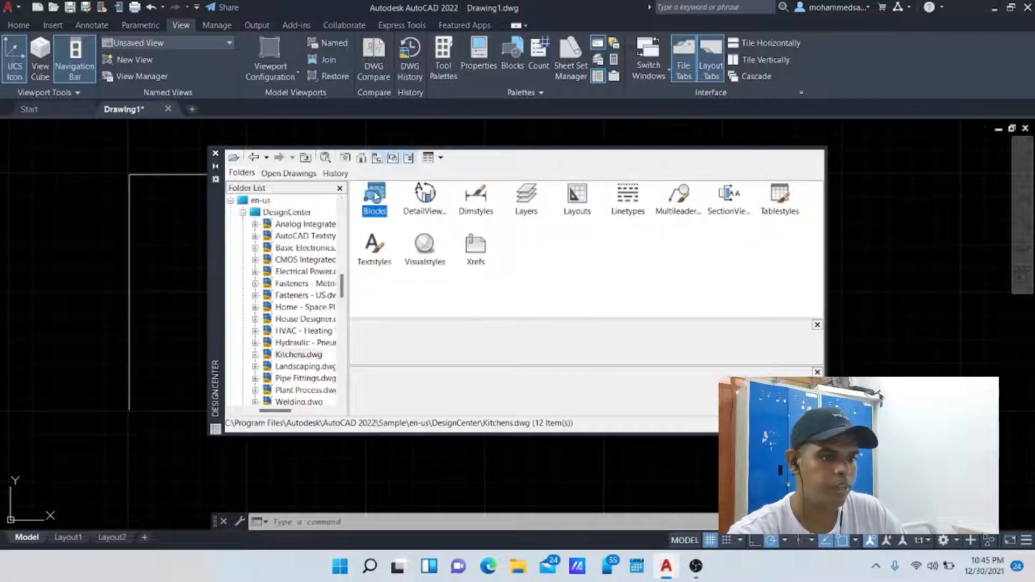
pyautogui.doubleClick(376, 196)
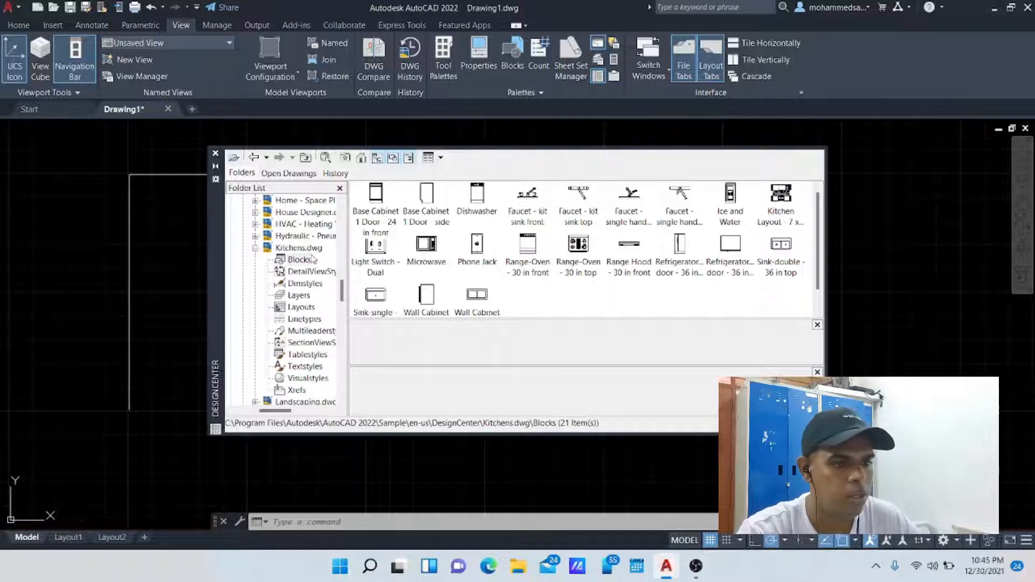
# Browse the blocks of Hydraulic - Pneumatic.dwg and go back to the list of DesignCenter sample drawings
pyautogui.click(303, 236)
pyautogui.doubleClick(373, 203)
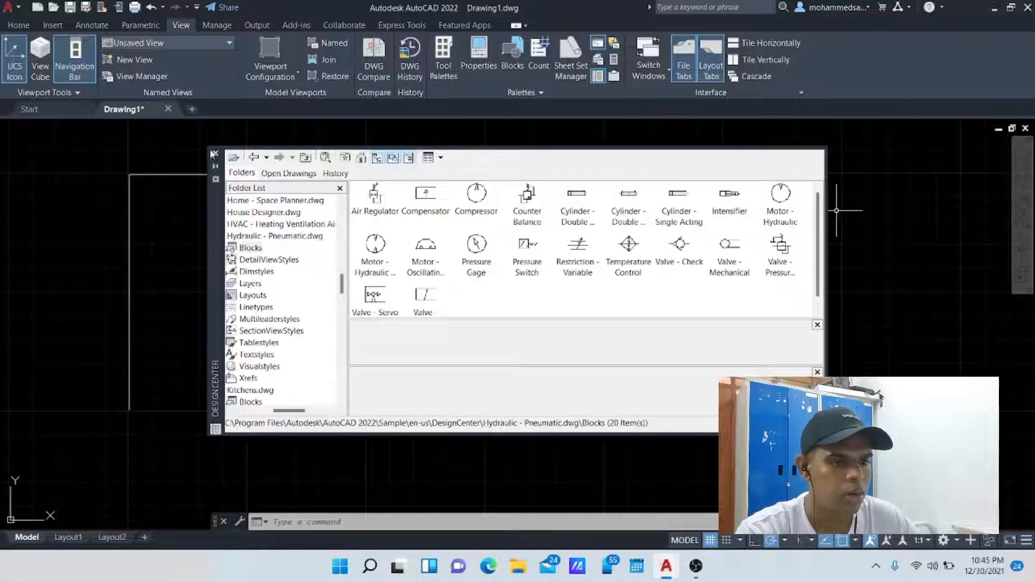
pyautogui.click(254, 158)
pyautogui.click(255, 158)
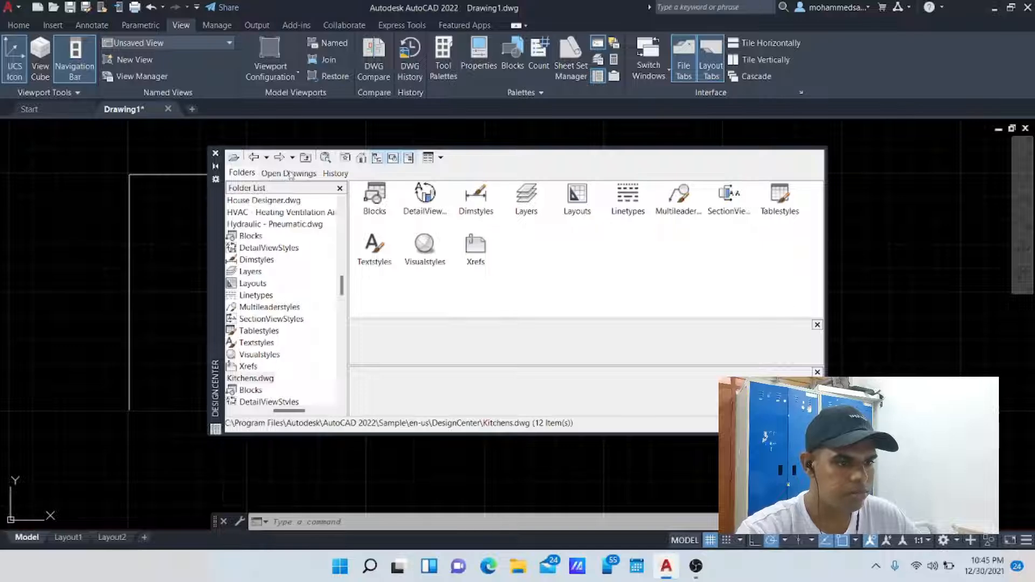
pyautogui.click(258, 157)
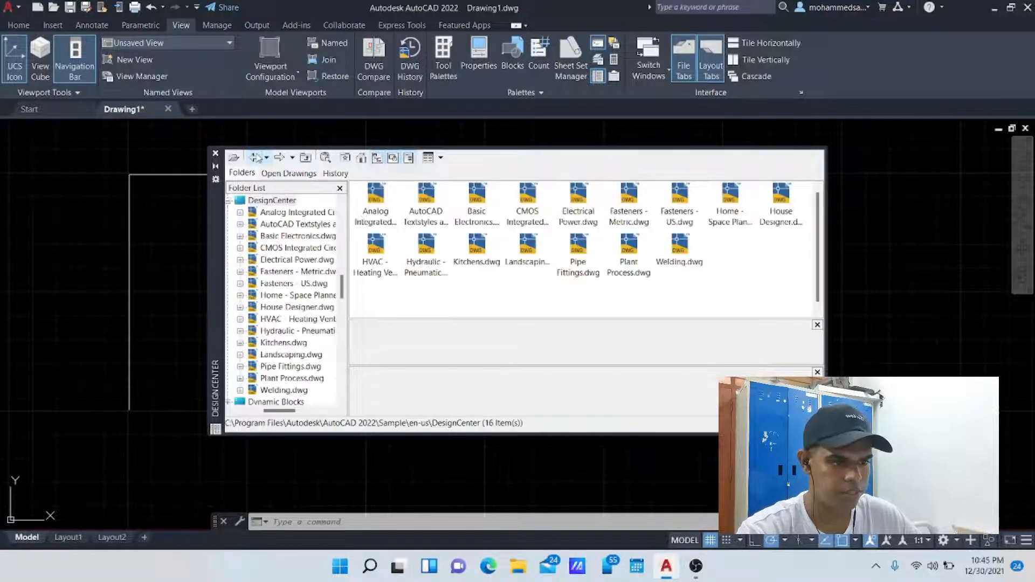
# Insert the second 36 in refrigerator block from Kitchens.dwg to the right of the horizontal line, and close the DesignCenter
pyautogui.doubleClick(476, 260)
pyautogui.doubleClick(380, 201)
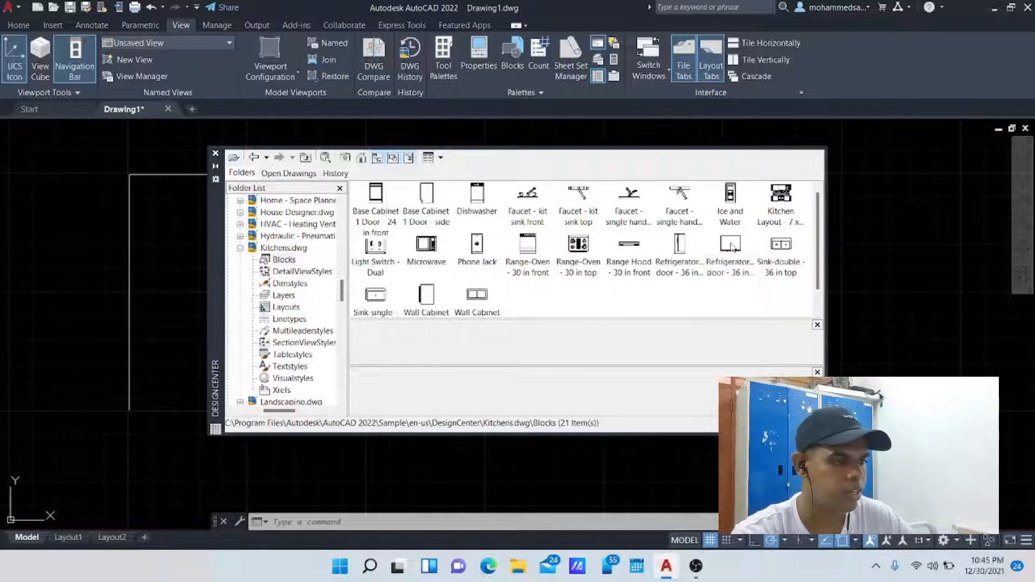
pyautogui.moveTo(733, 248); pyautogui.dragTo(890, 267)
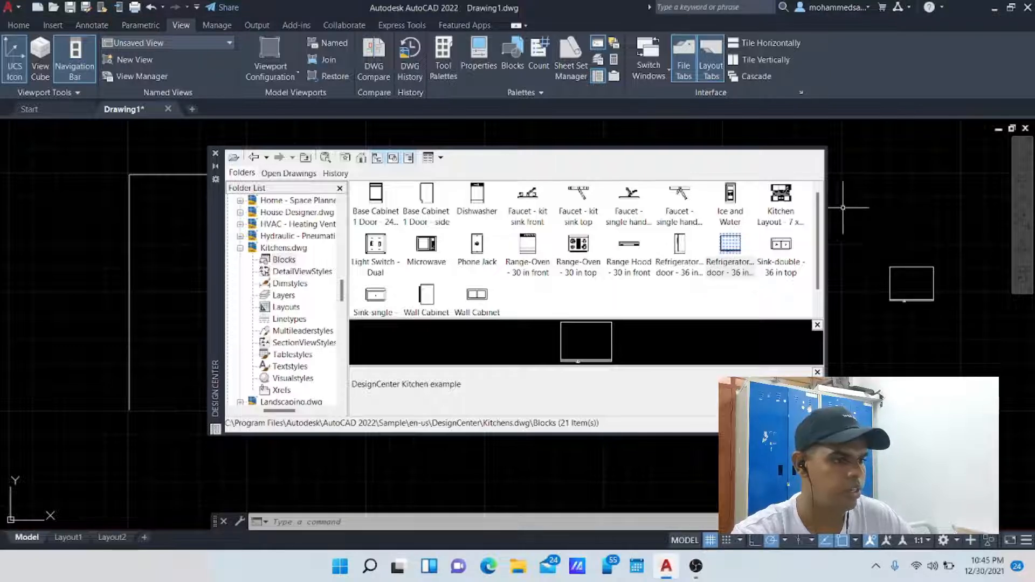
pyautogui.click(215, 153)
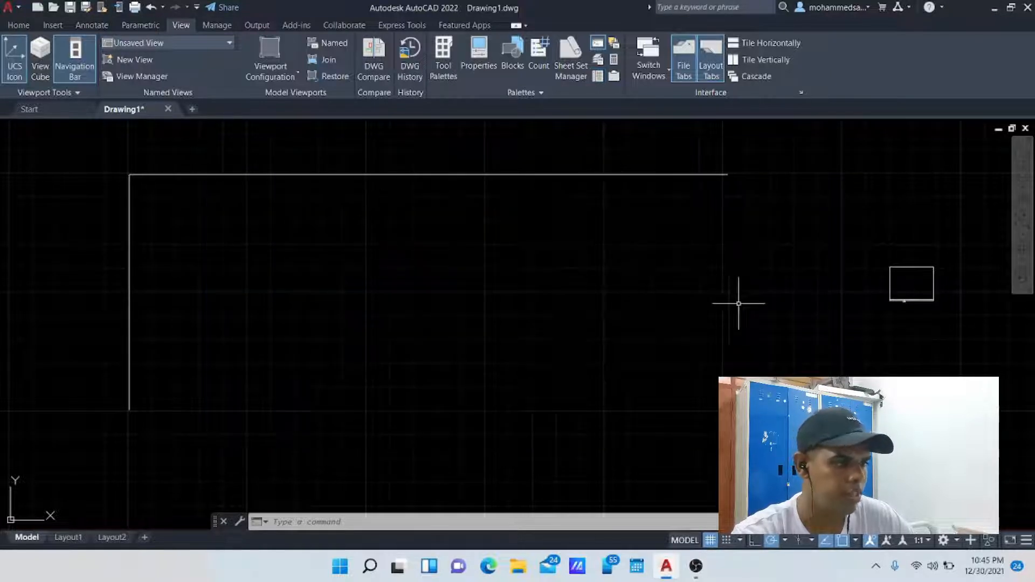
# Select the refrigerator block to inspect its grip, and clear the selection
pyautogui.moveTo(950, 281); pyautogui.dragTo(835, 272)
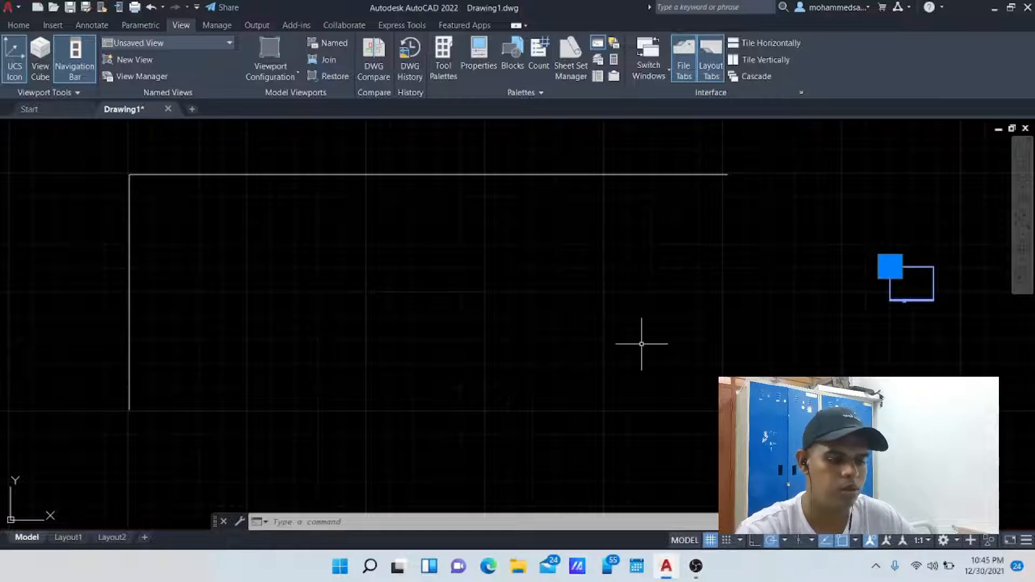
pyautogui.click(549, 377)
pyautogui.press('Escape')
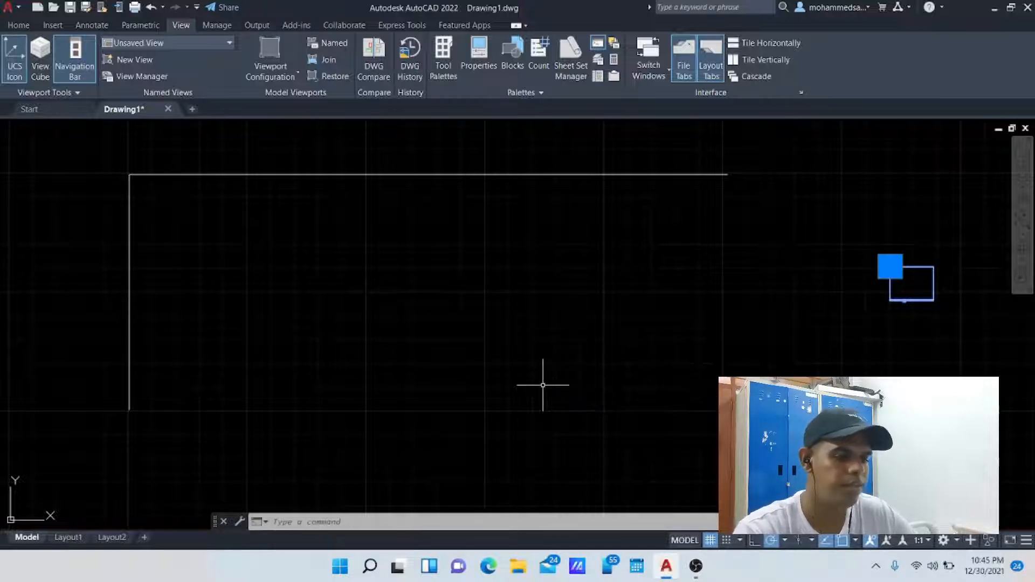
# Set the grip size to about a quarter of its range in the selection options, apply it, and check the grip on the refrigerator block
pyautogui.write('a')
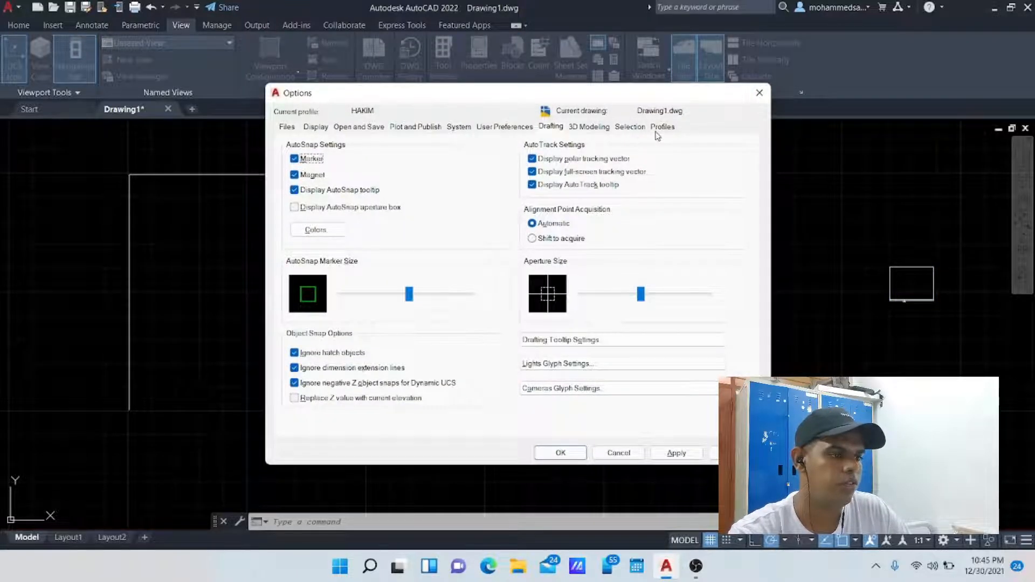
pyautogui.click(661, 128)
pyautogui.click(629, 127)
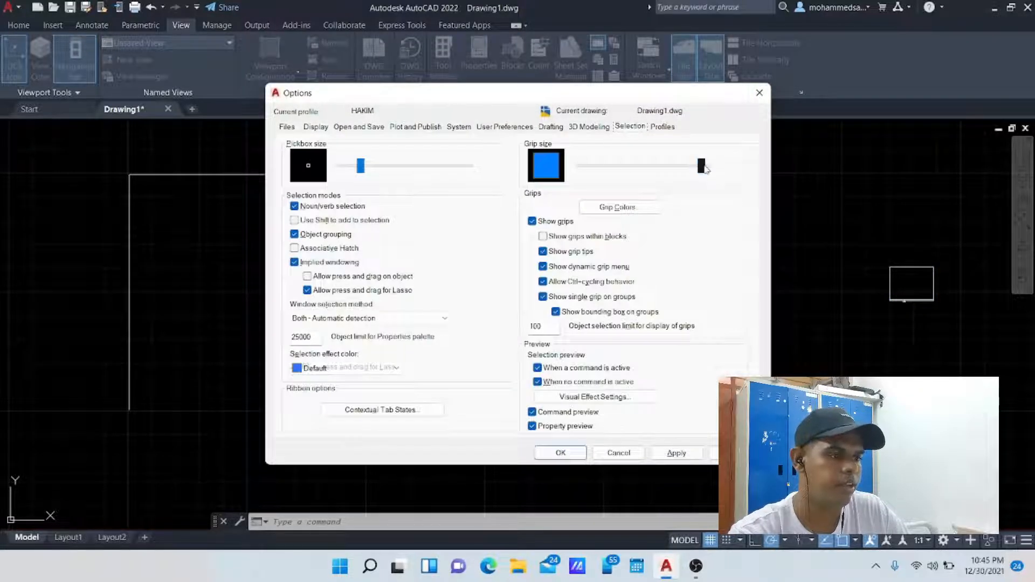
pyautogui.moveTo(702, 167); pyautogui.dragTo(617, 174)
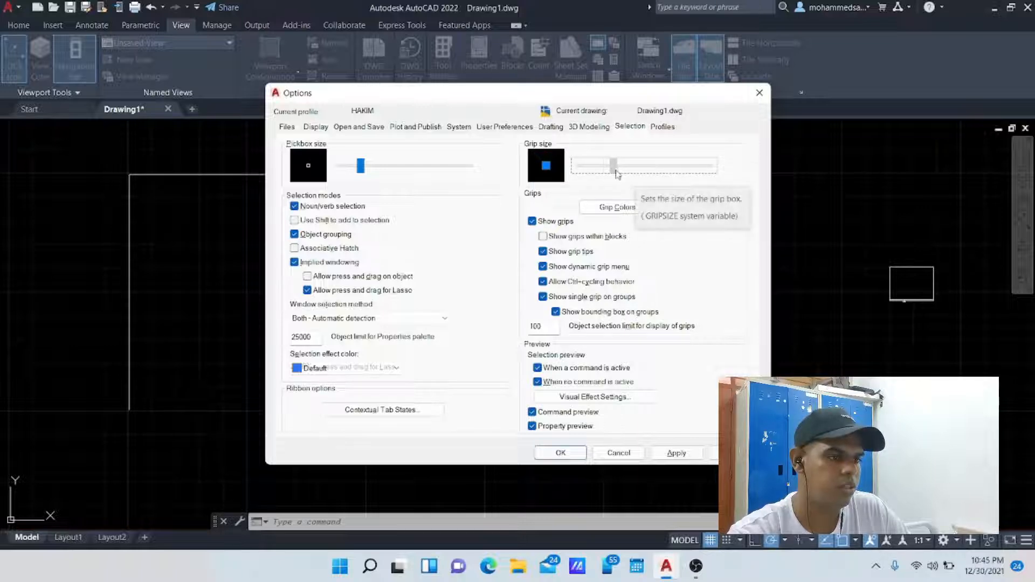
pyautogui.click(677, 453)
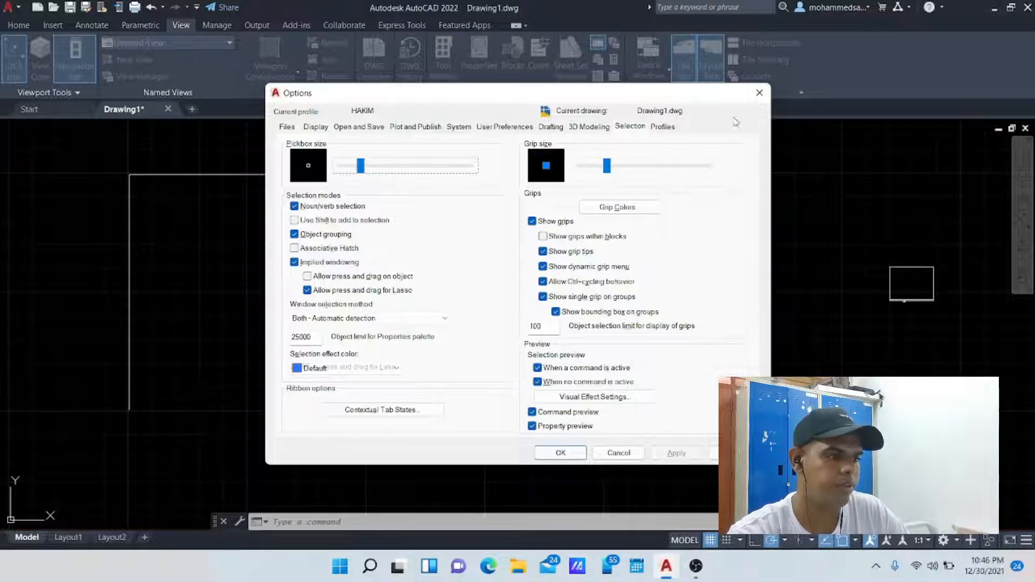
pyautogui.click(758, 95)
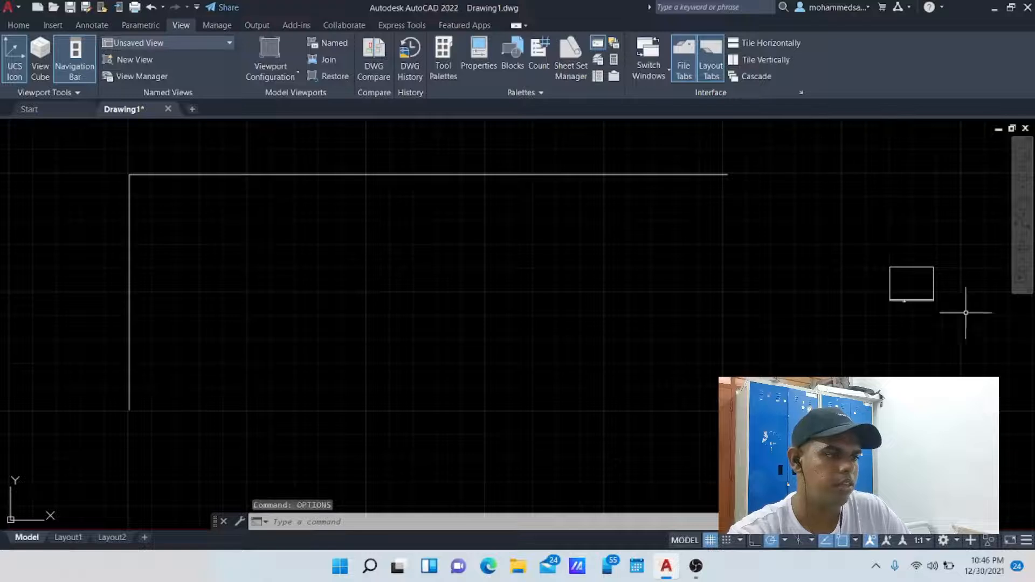
pyautogui.moveTo(951, 318); pyautogui.dragTo(822, 237)
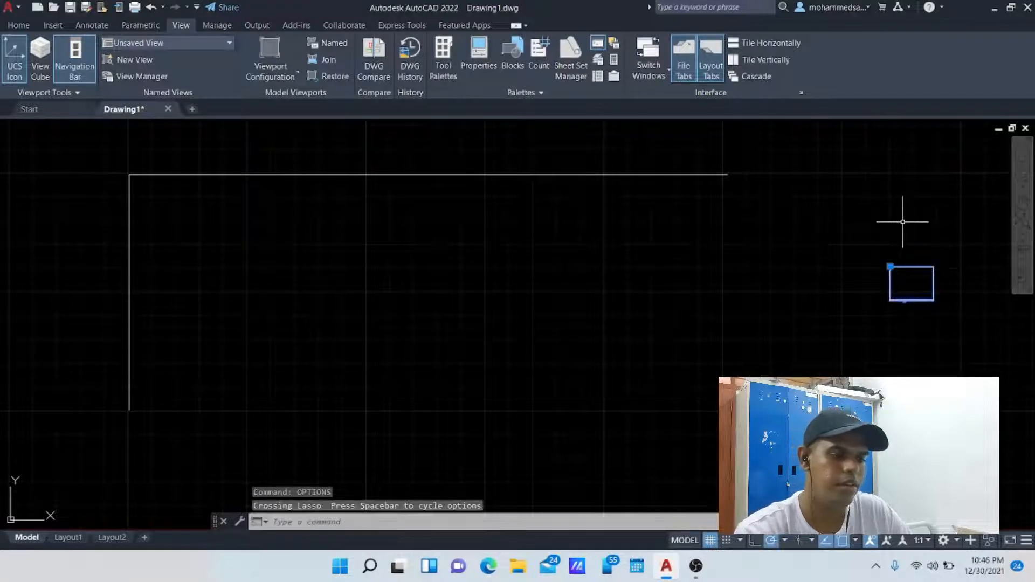
pyautogui.press('Escape')
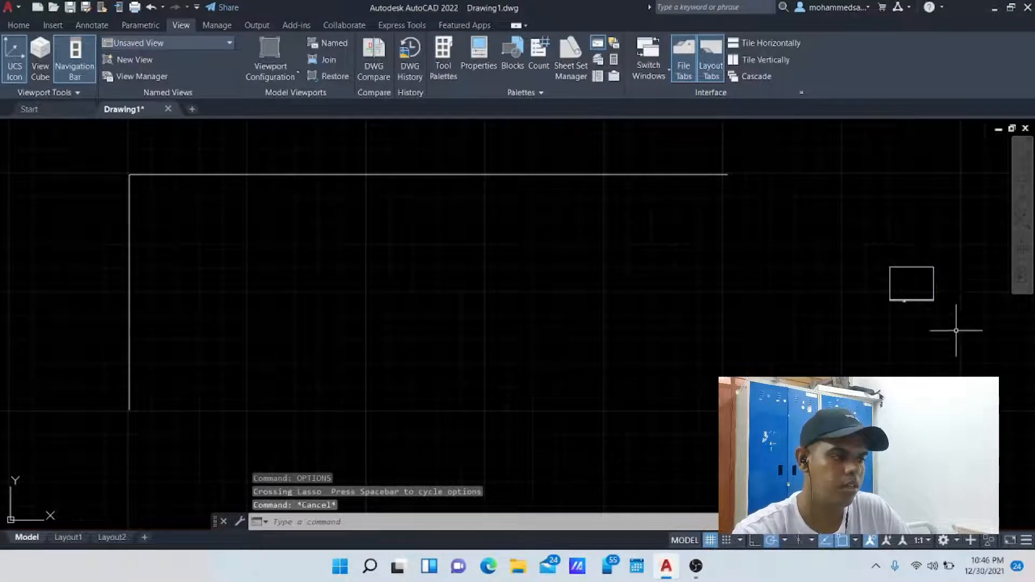
# Erase the refrigerator block, the horizontal line and the vertical line from the drawing
pyautogui.moveTo(956, 330); pyautogui.dragTo(836, 254)
pyautogui.press('Delete')
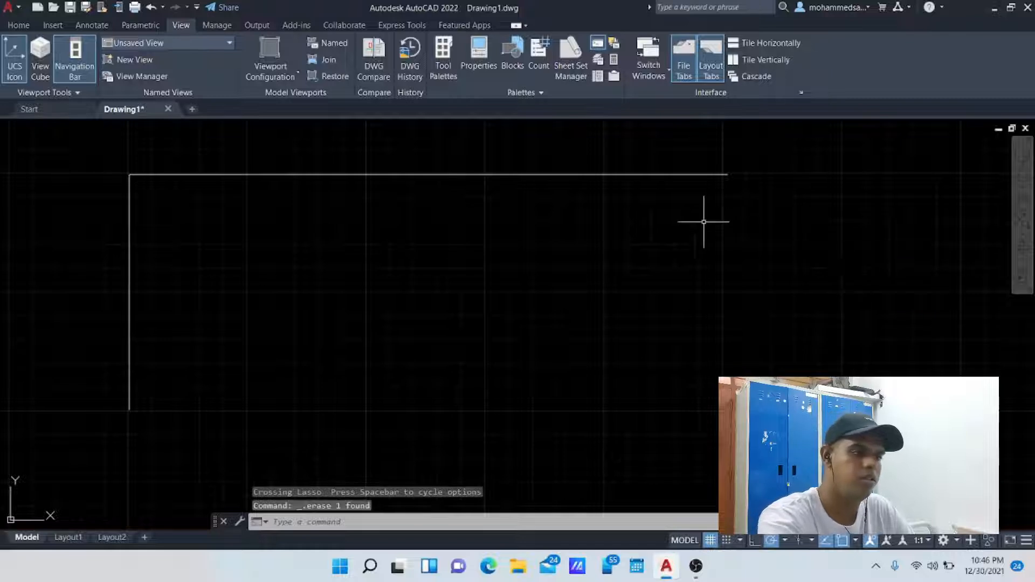
pyautogui.click(670, 179)
pyautogui.click(669, 172)
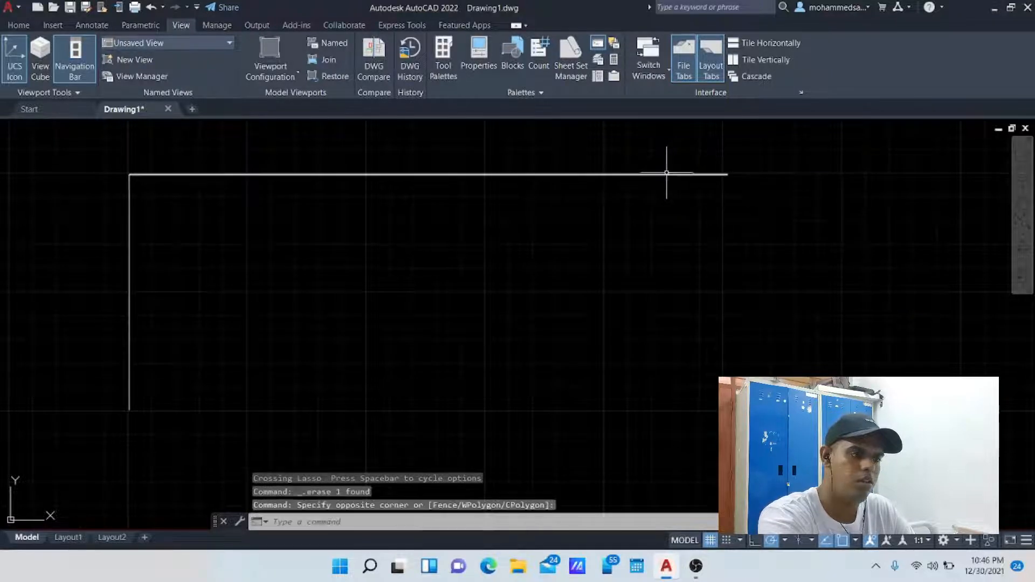
pyautogui.press('Delete')
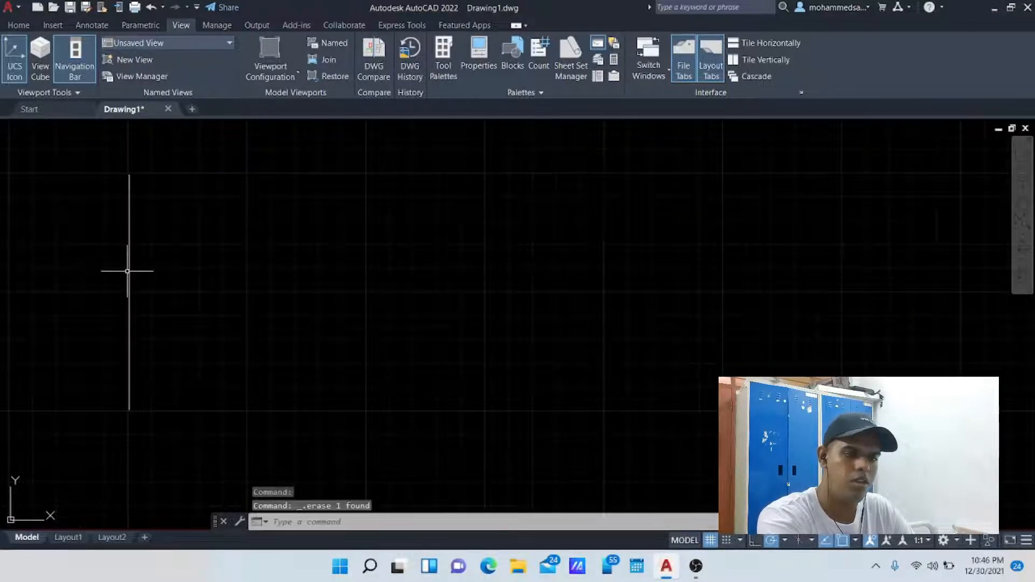
pyautogui.click(128, 271)
pyautogui.press('Delete')
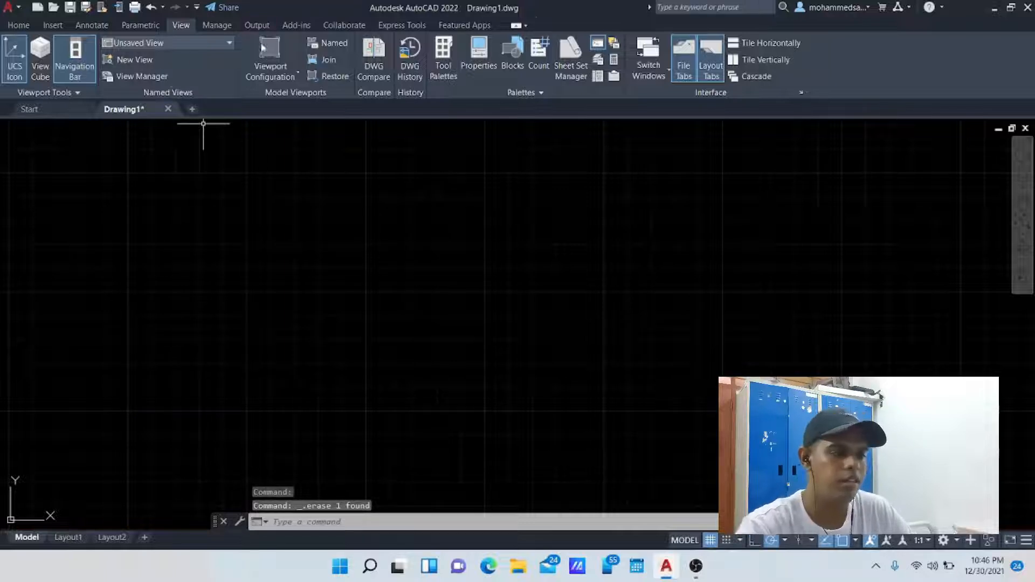
# Turn on the display of the ViewCube in the drawing area
pyautogui.click(53, 26)
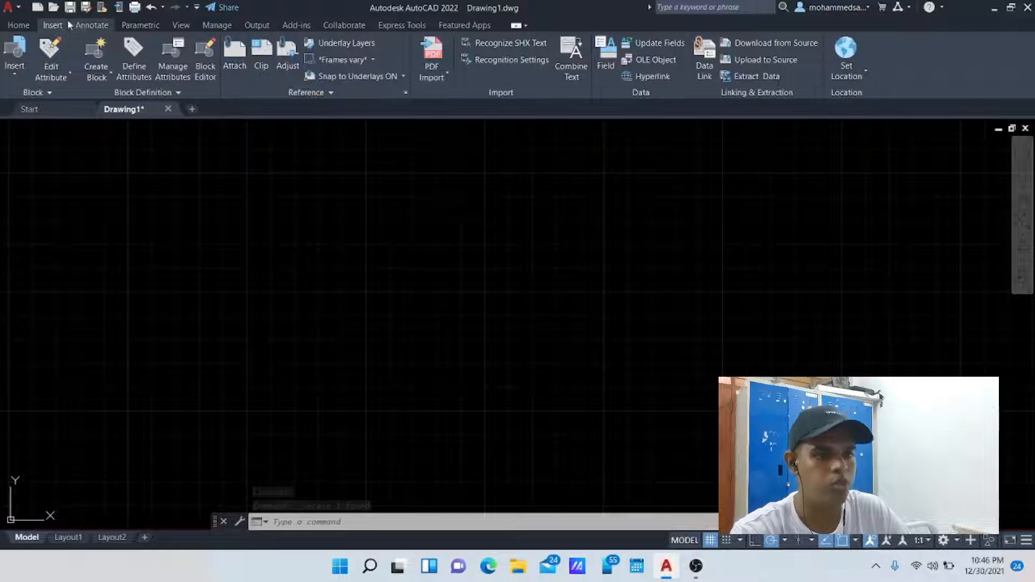
pyautogui.click(93, 26)
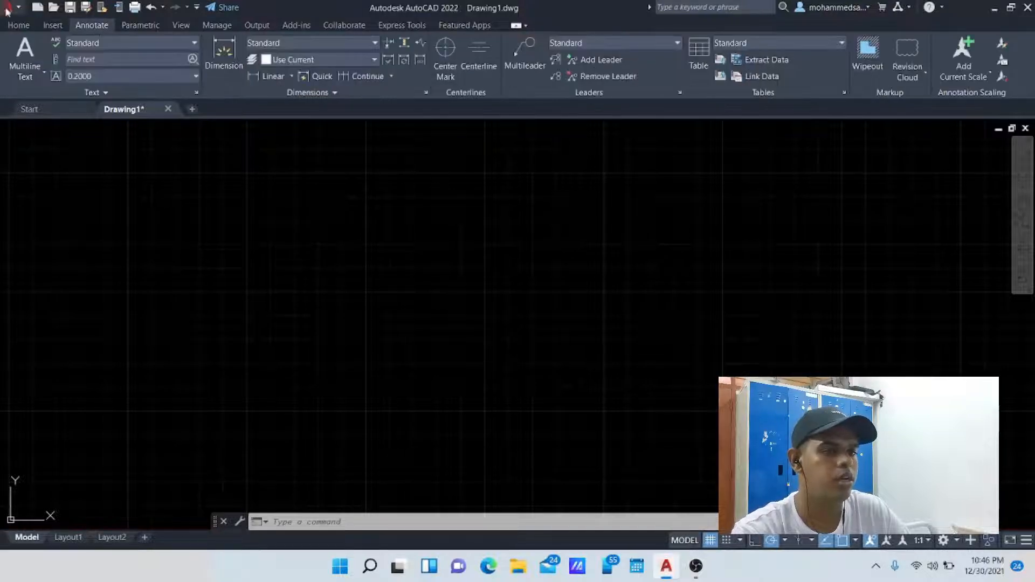
pyautogui.click(52, 25)
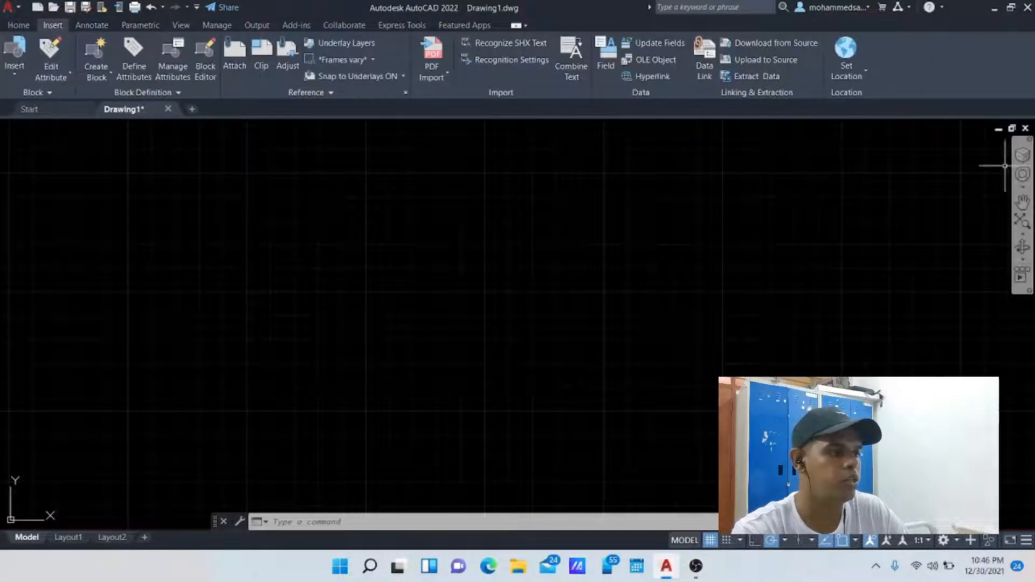
pyautogui.click(1025, 155)
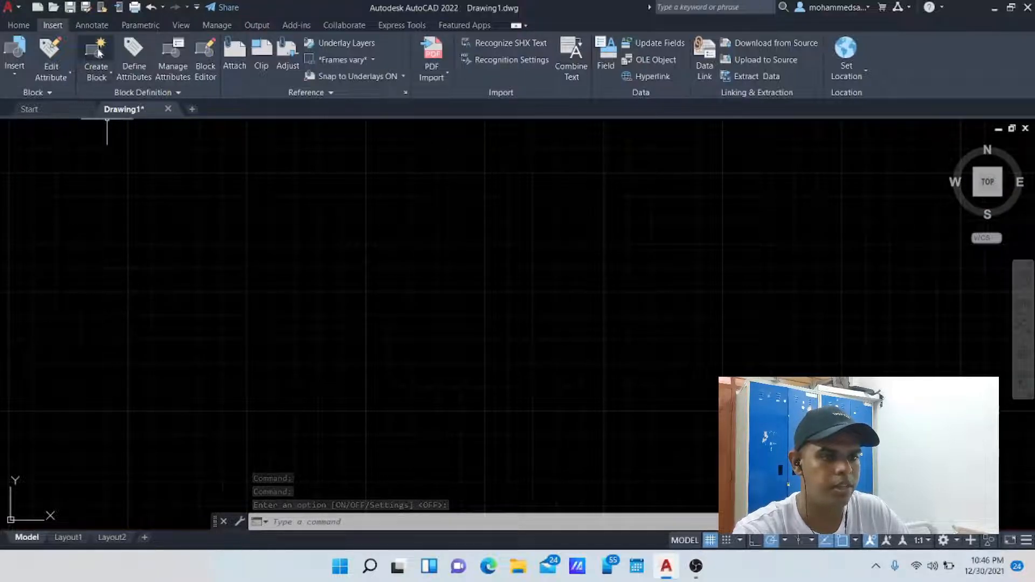
# Draw a wide horizontal rectangle from four connected line segments across the upper half of the drawing area
pyautogui.click(18, 25)
pyautogui.click(14, 54)
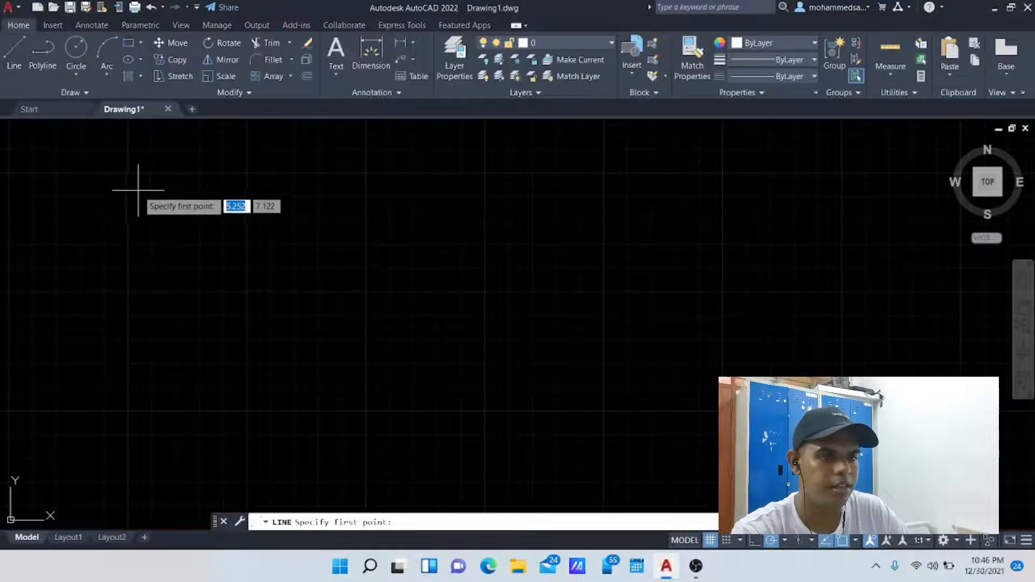
pyautogui.click(125, 177)
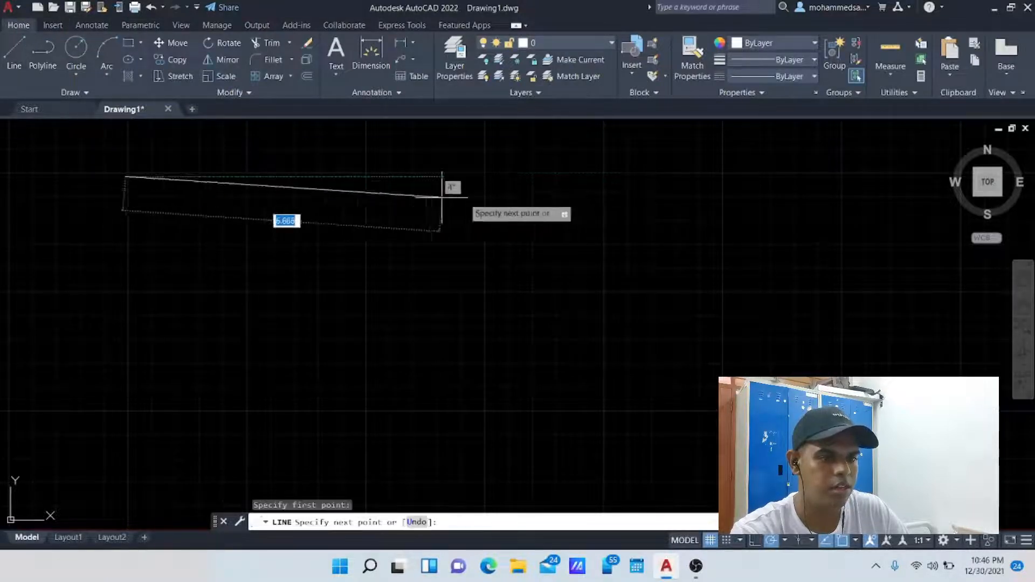
pyautogui.click(727, 176)
pyautogui.click(728, 294)
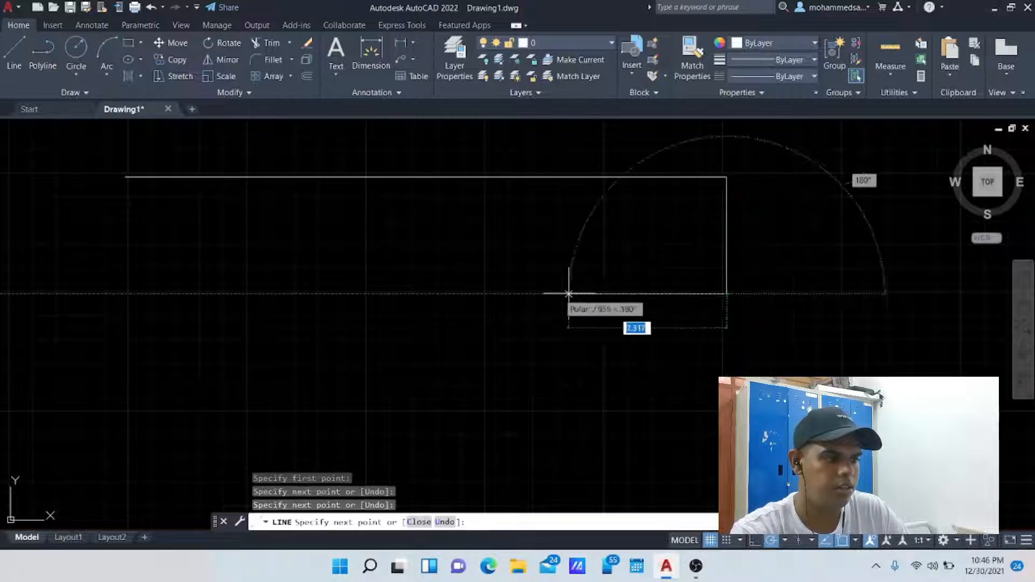
pyautogui.click(124, 294)
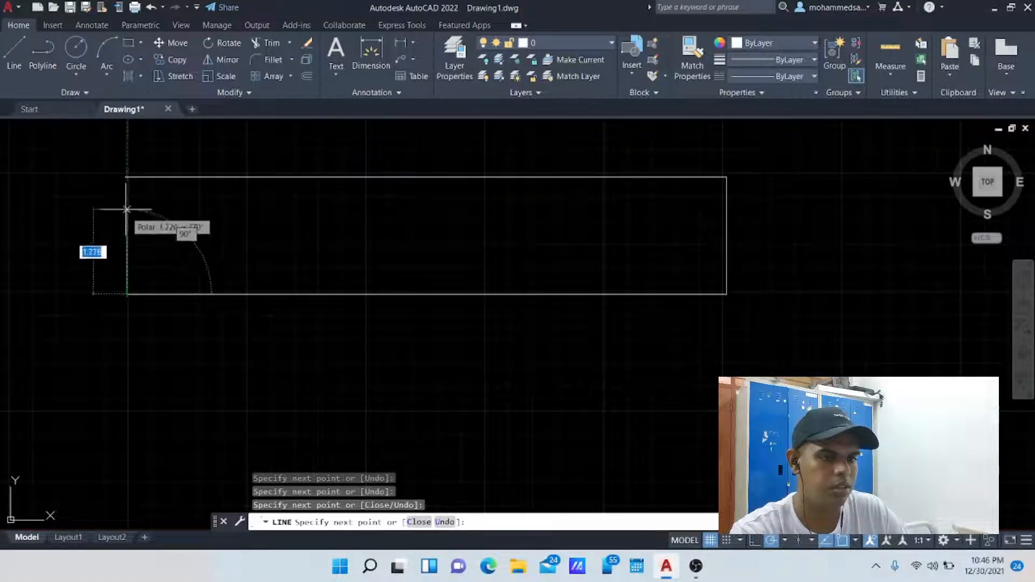
pyautogui.click(125, 176)
pyautogui.press('Escape')
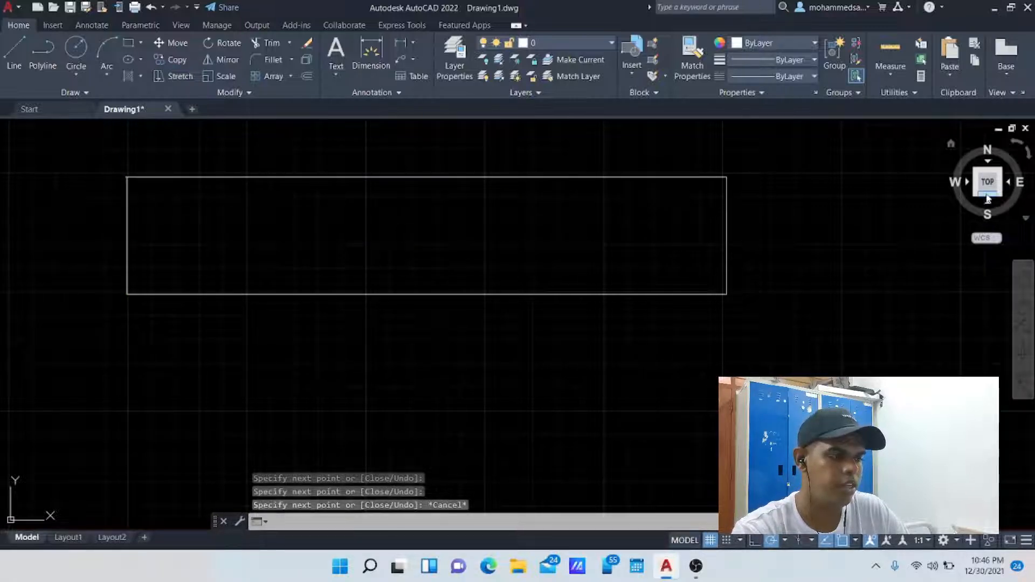
# Try out the ViewCube on the rectangle, and erase the rectangle's lines
pyautogui.moveTo(987, 197); pyautogui.dragTo(987, 176)
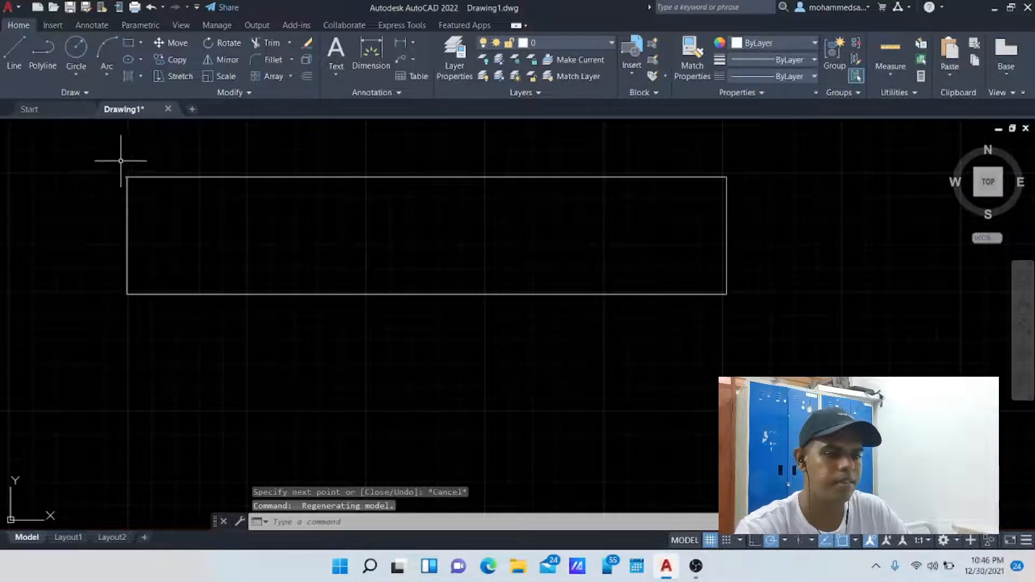
pyautogui.moveTo(81, 162)
pyautogui.mouseDown()
pyautogui.moveTo(804, 151)
pyautogui.moveTo(827, 306)
pyautogui.moveTo(254, 351)
pyautogui.moveTo(95, 340)
pyautogui.mouseUp()
pyautogui.press('Delete')
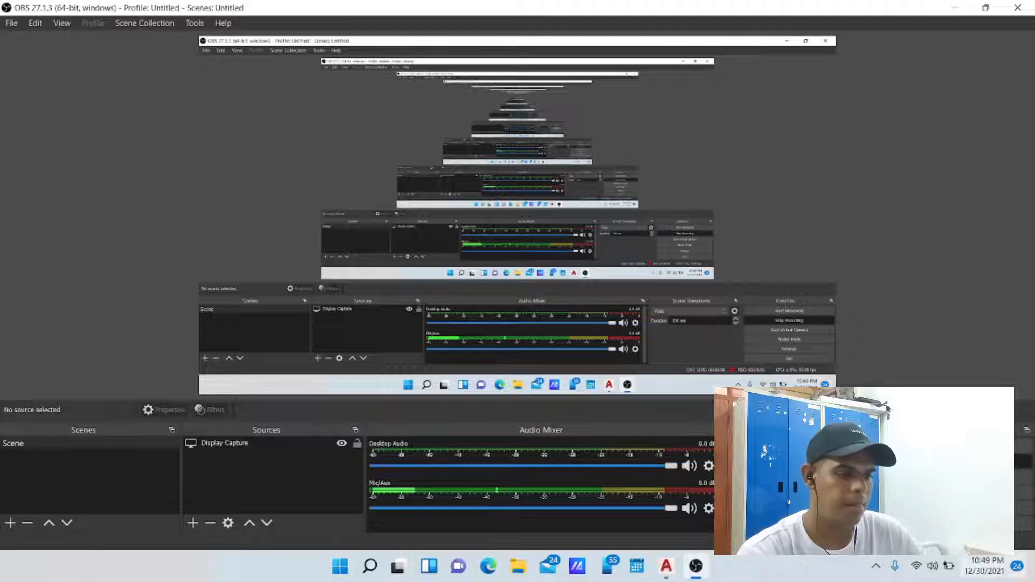
# Switch to AutoCAD and open the recent drawing Units&Options
pyautogui.moveTo(696, 572)
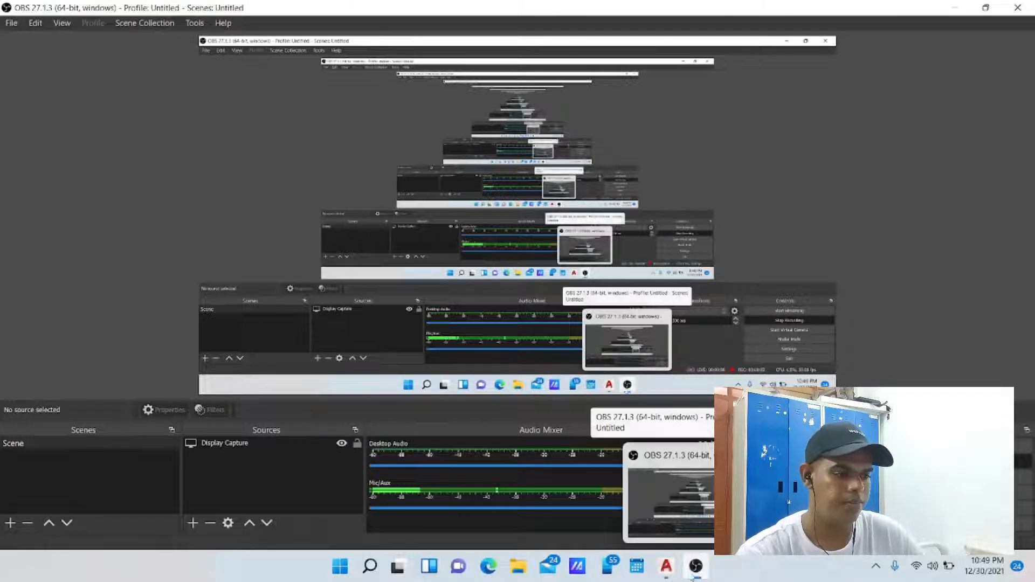
pyautogui.click(666, 569)
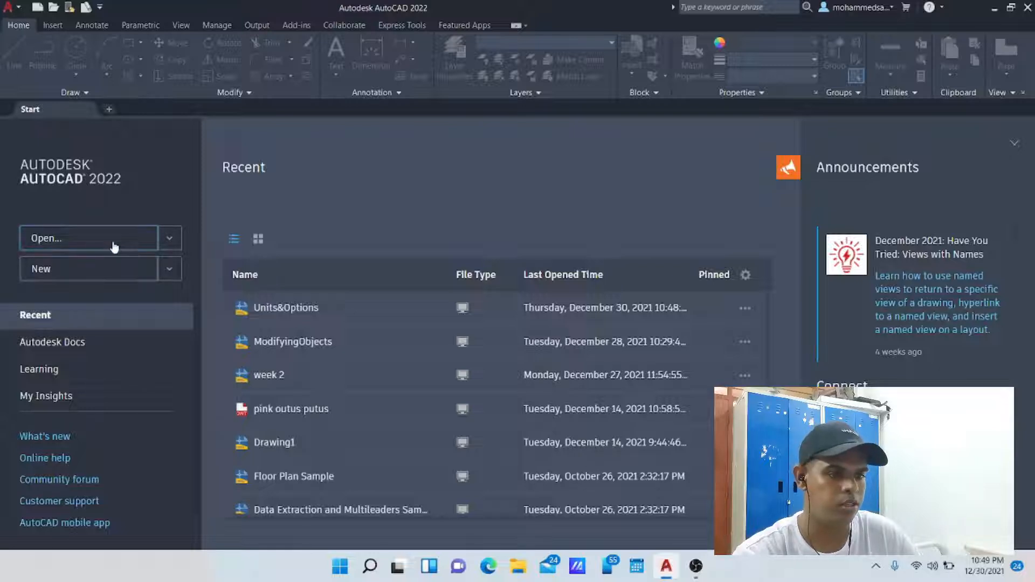
pyautogui.click(301, 309)
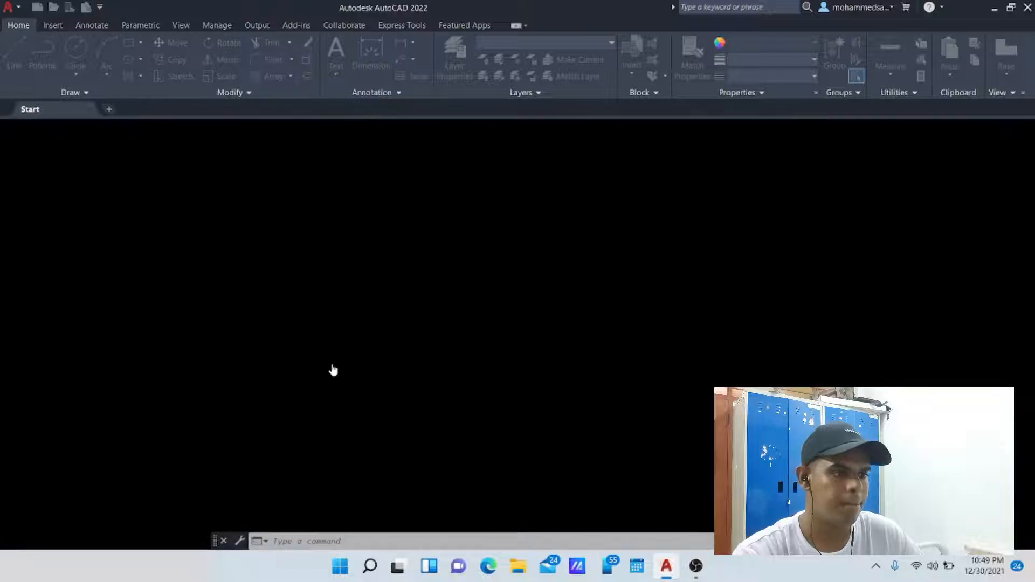
# Examine the floor plan's overall layout, its rooms and stairs, and the red dimensions along its upper edge
pyautogui.scroll(-2, 595, 319)
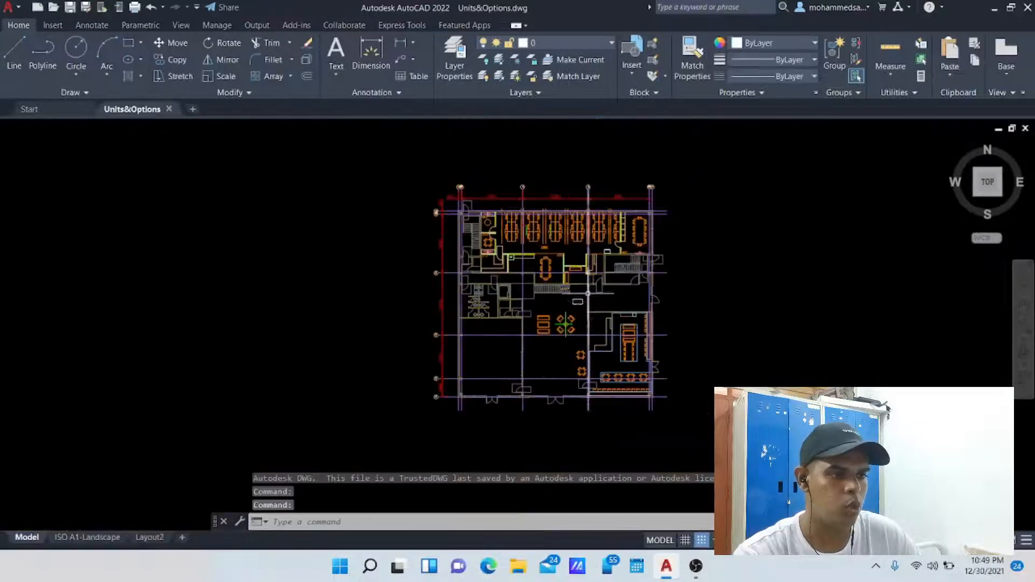
pyautogui.scroll(1, 593, 295)
pyautogui.scroll(-2, 752, 357)
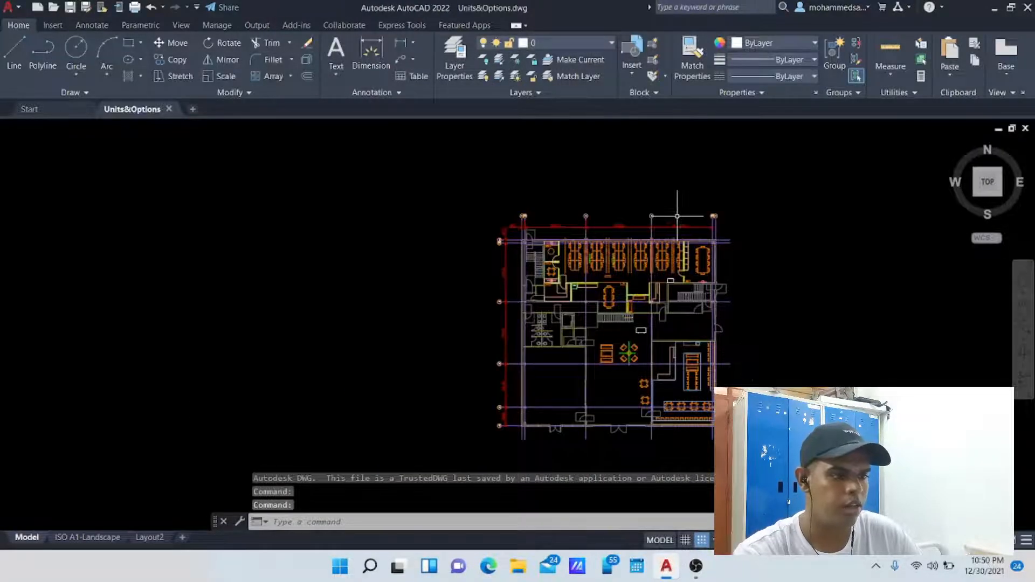
pyautogui.scroll(4, 615, 238)
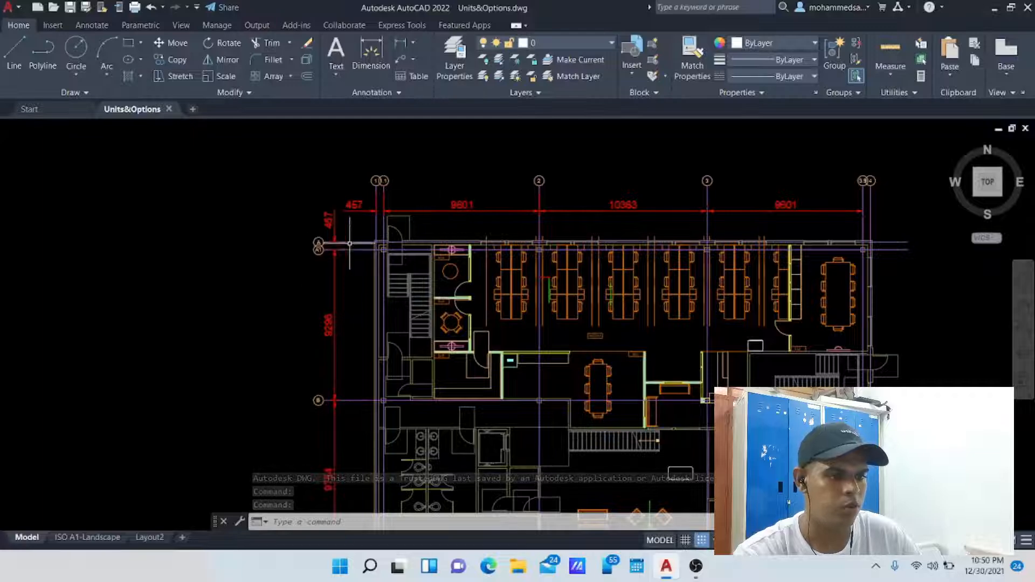
pyautogui.scroll(6, 437, 296)
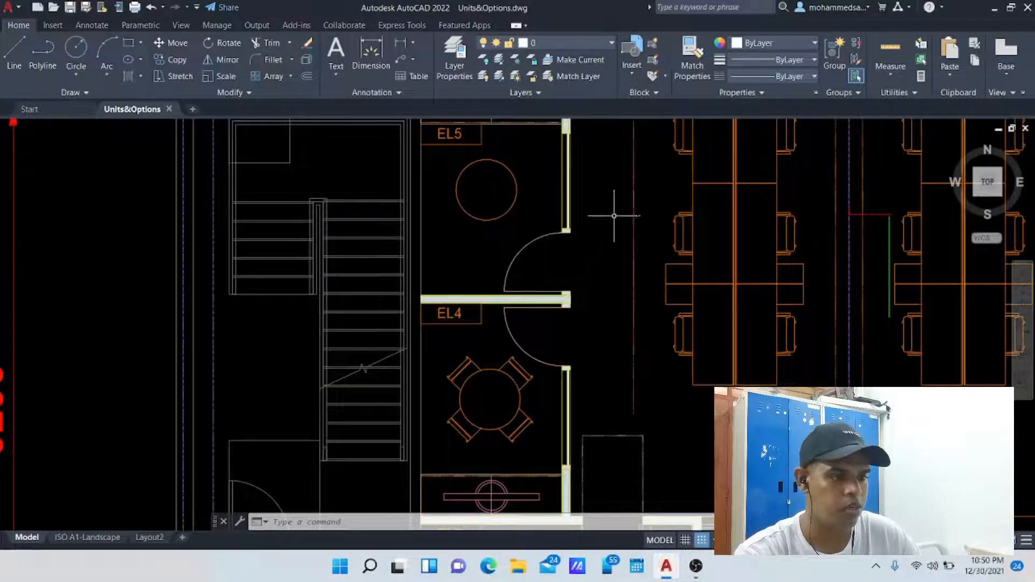
pyautogui.scroll(-8, 517, 267)
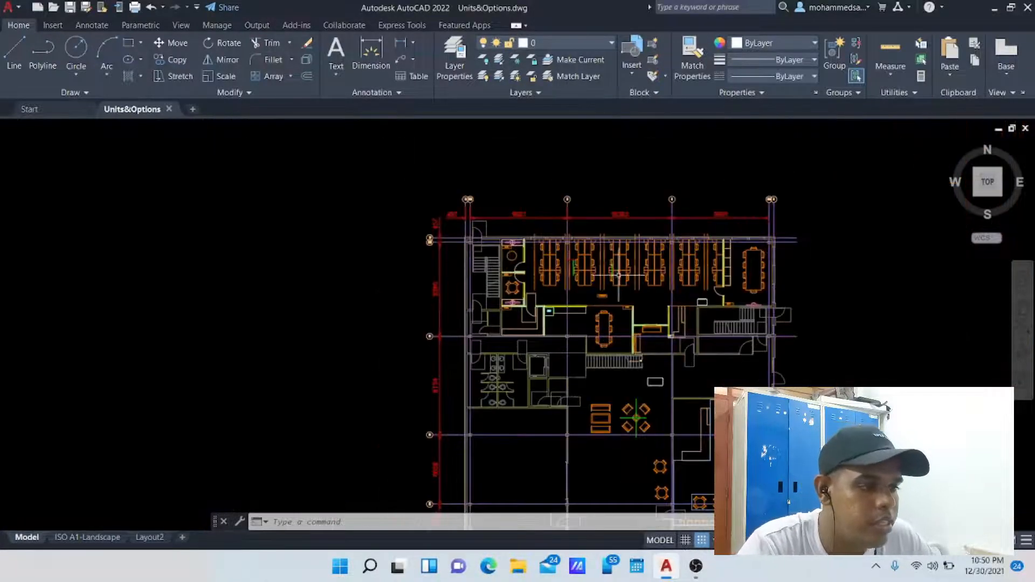
pyautogui.scroll(-3, 618, 274)
pyautogui.scroll(3, 539, 226)
pyautogui.scroll(-6, 522, 196)
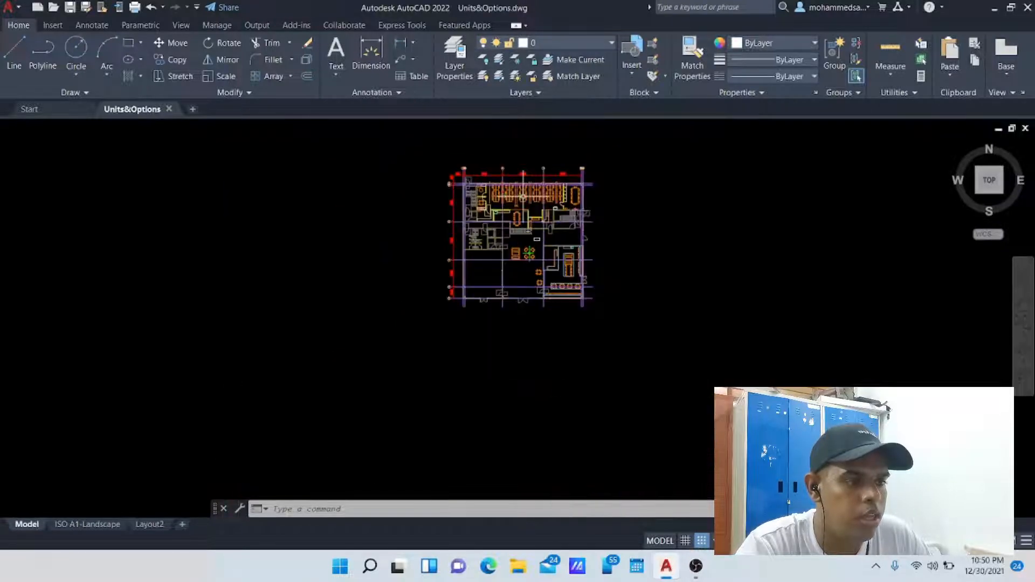
pyautogui.scroll(2, 523, 197)
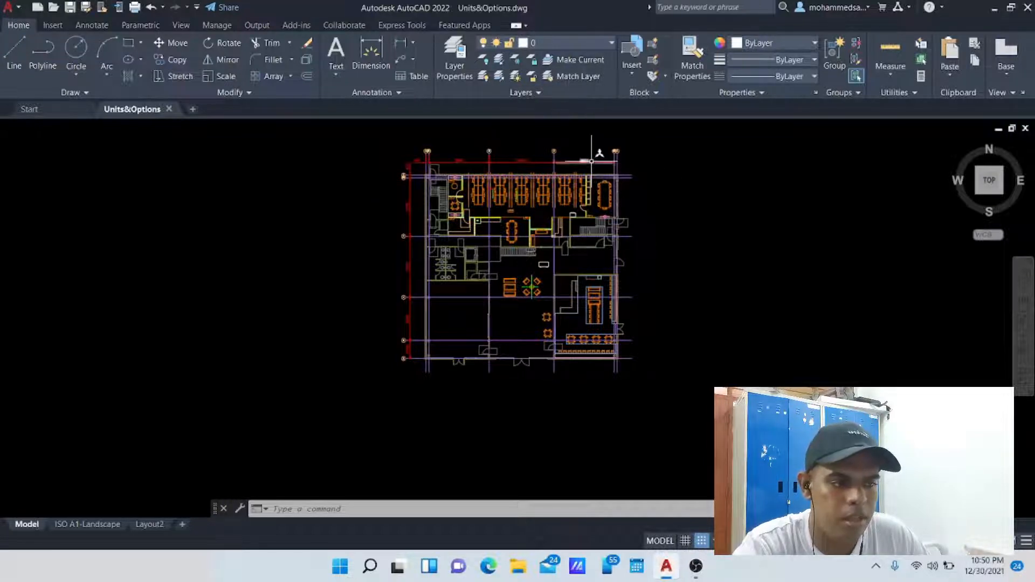
pyautogui.scroll(4, 427, 176)
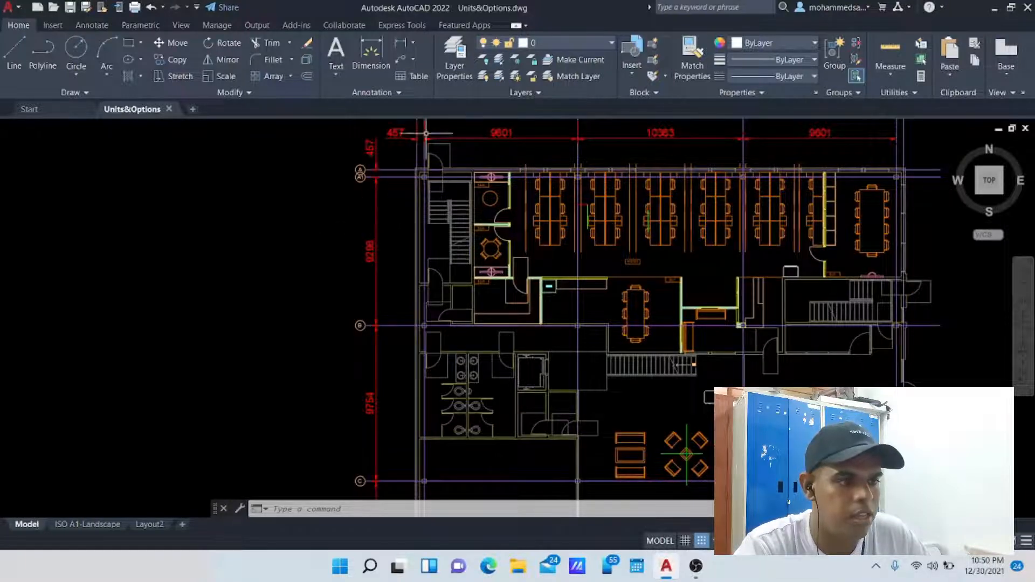
pyautogui.scroll(-1, 452, 144)
pyautogui.scroll(3, 490, 143)
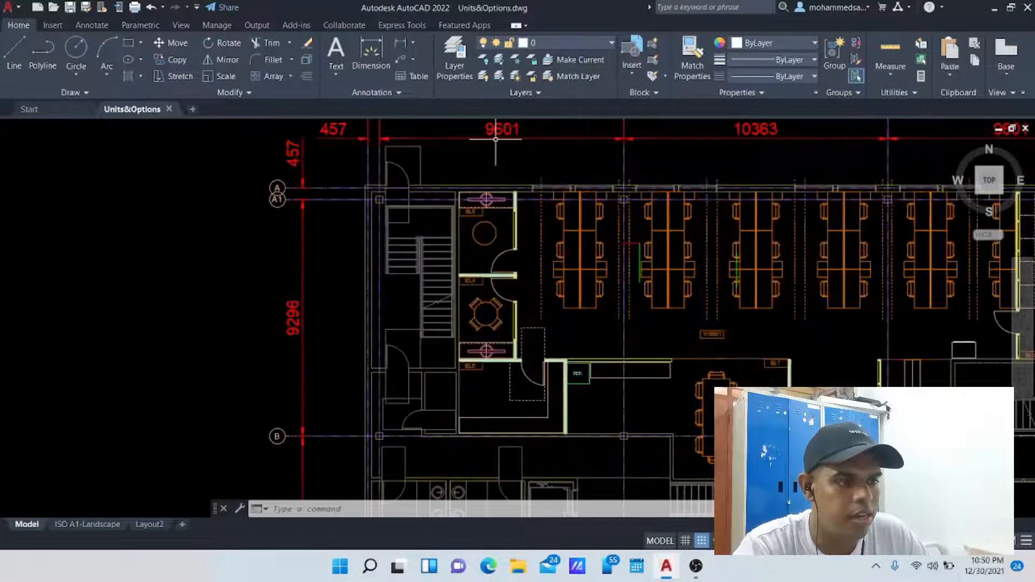
pyautogui.scroll(-2, 490, 143)
pyautogui.scroll(-2, 491, 143)
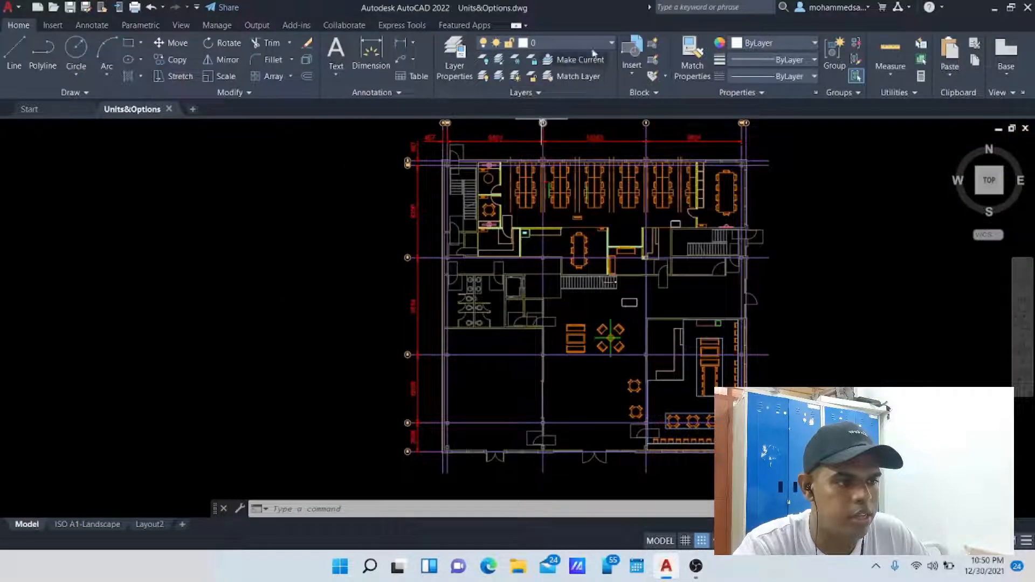
# Make A-010-D_DIM the current layer and turn that layer off, confirming the choice for the current layer
pyautogui.click(612, 44)
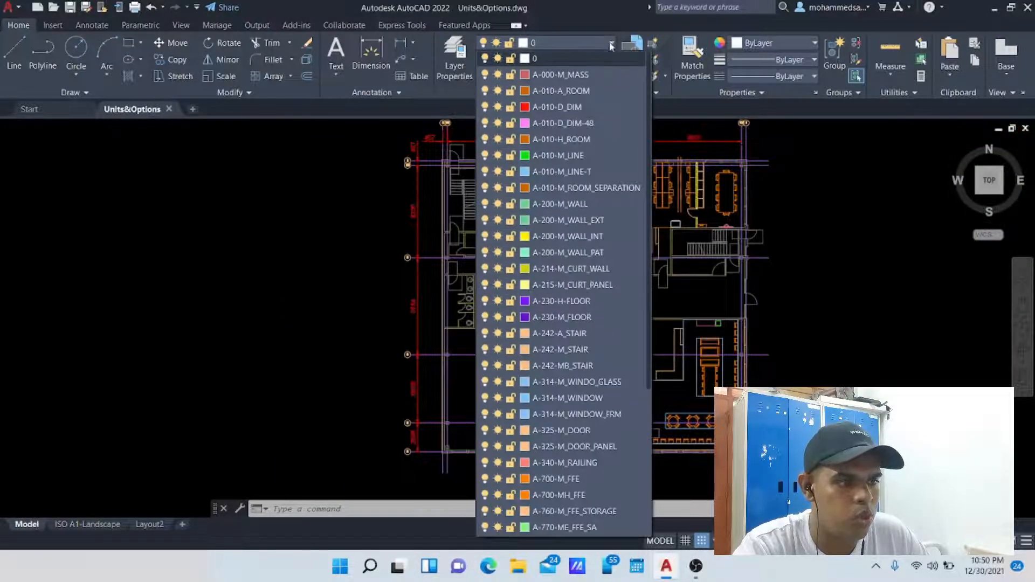
pyautogui.click(561, 107)
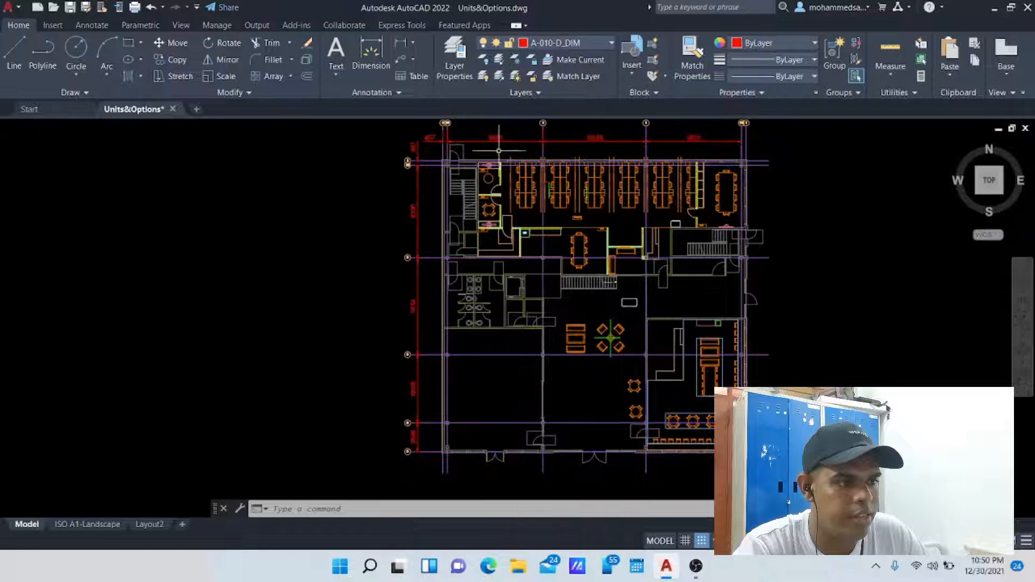
pyautogui.click(484, 43)
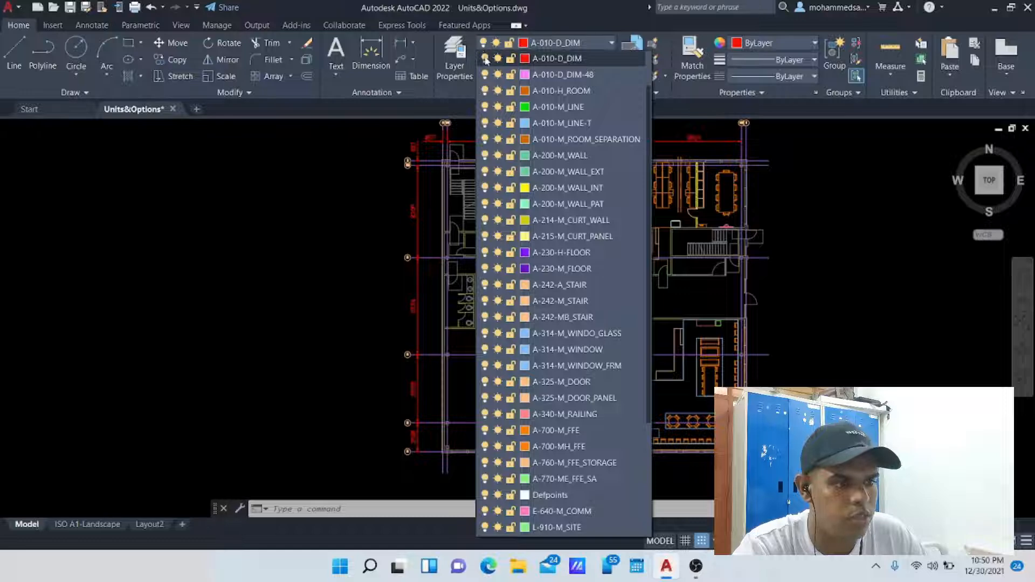
pyautogui.click(485, 59)
pyautogui.click(469, 270)
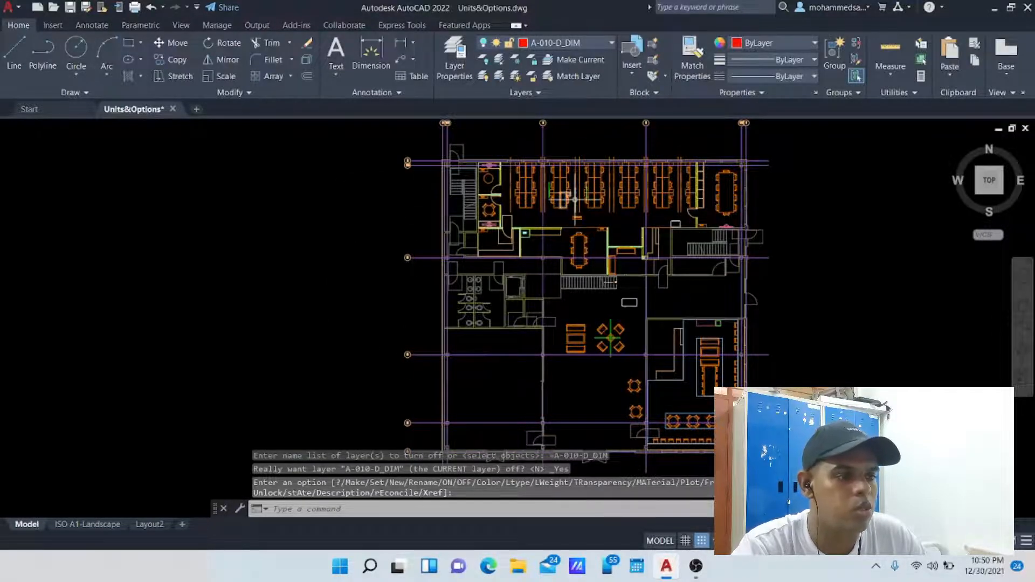
# Turn the A-010-D_DIM layer back on to show the floor plan's dimensions
pyautogui.scroll(-2, 575, 201)
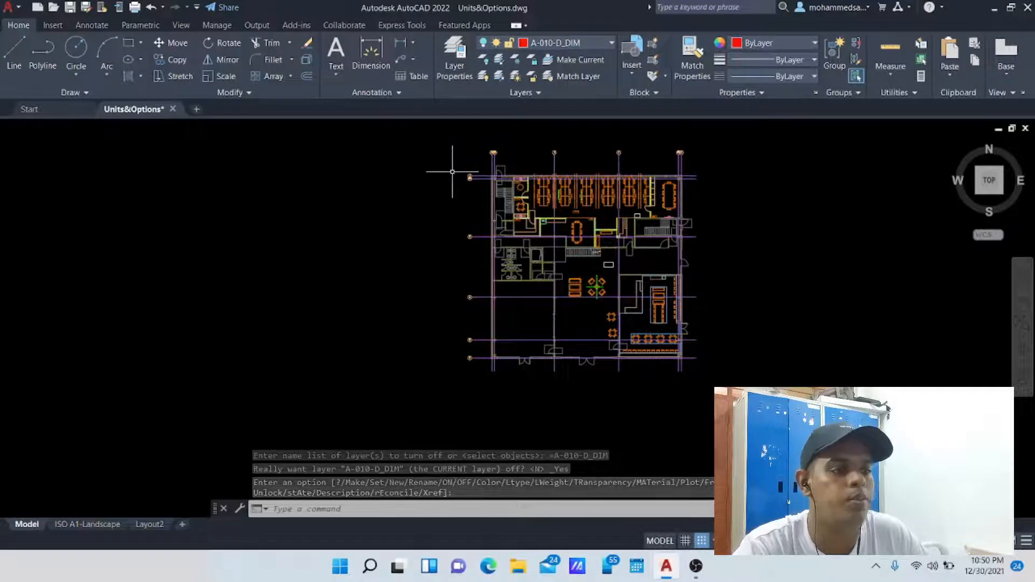
pyautogui.scroll(2, 458, 165)
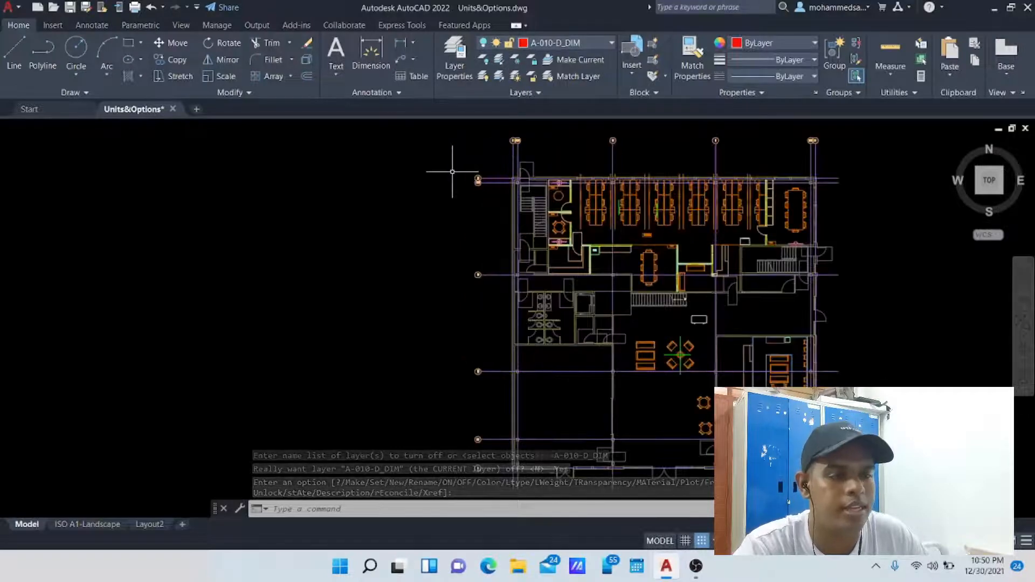
pyautogui.click(596, 41)
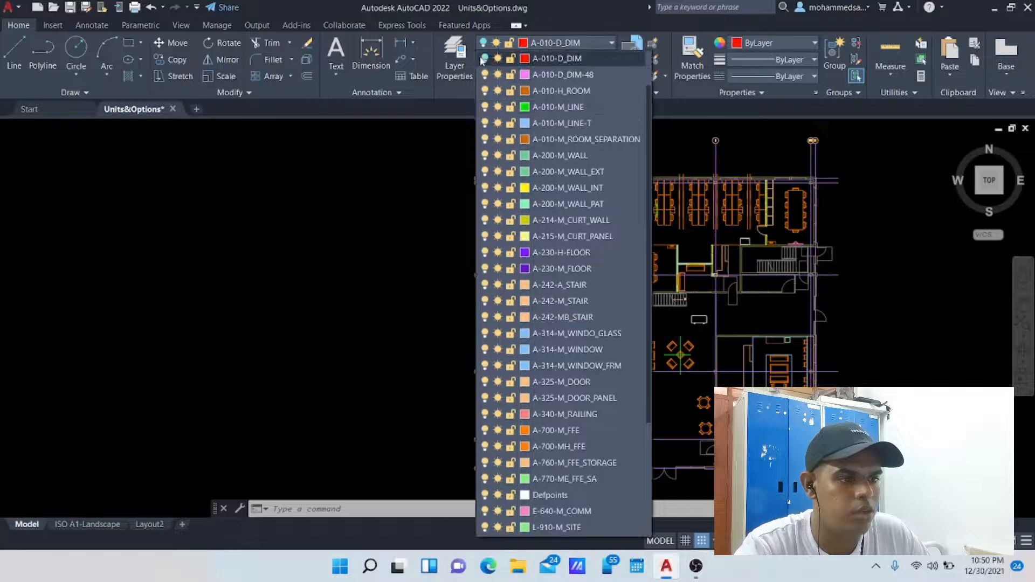
pyautogui.click(485, 58)
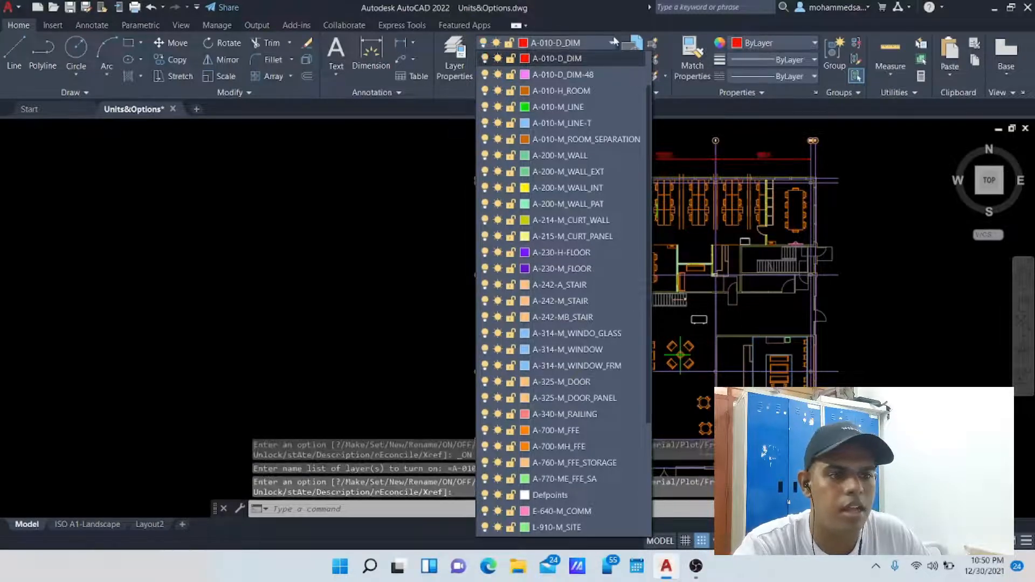
pyautogui.click(611, 44)
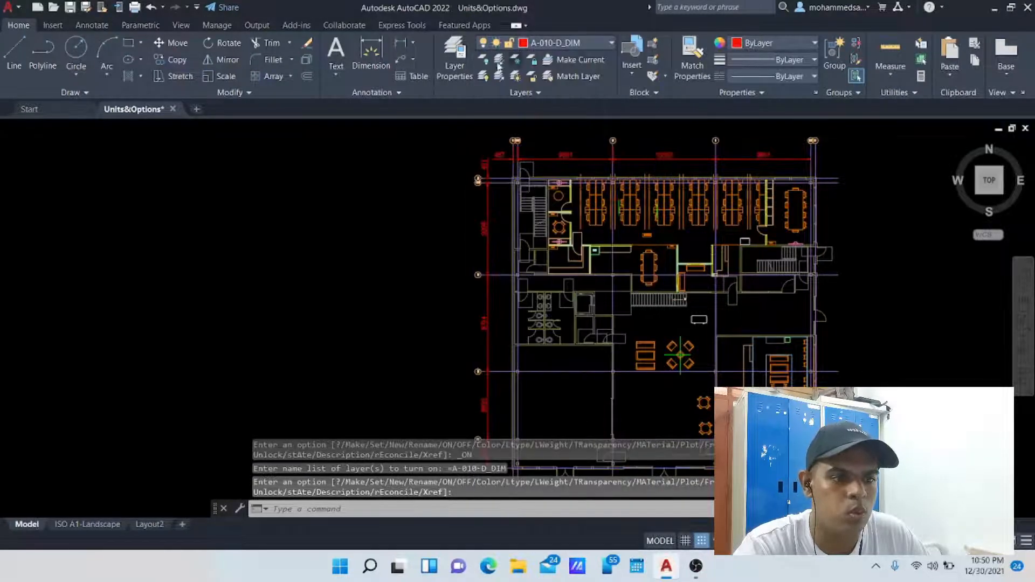
# Start a new blank drawing, turn on its grid, and check its layer list
pyautogui.click(195, 110)
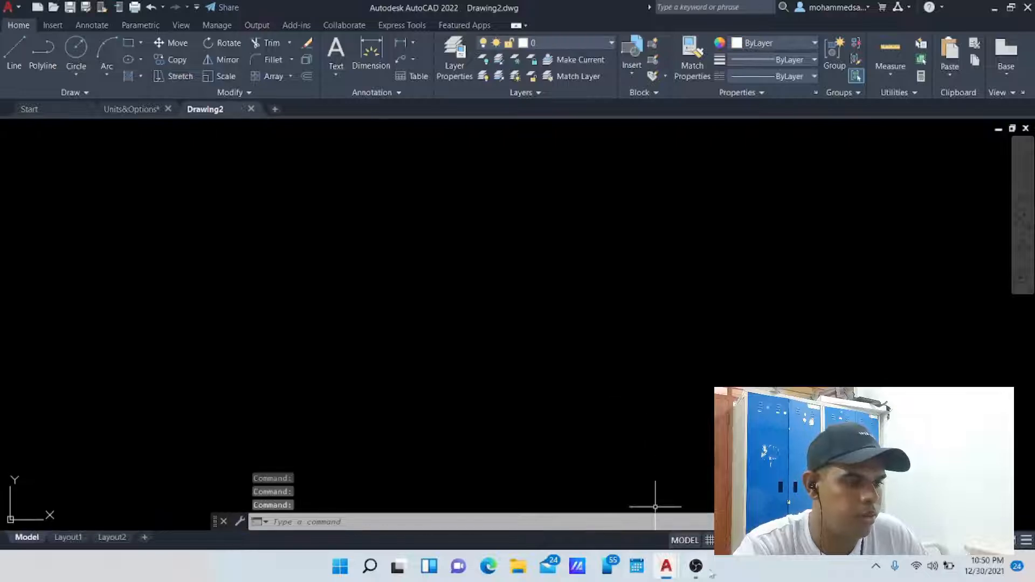
pyautogui.press('F7')
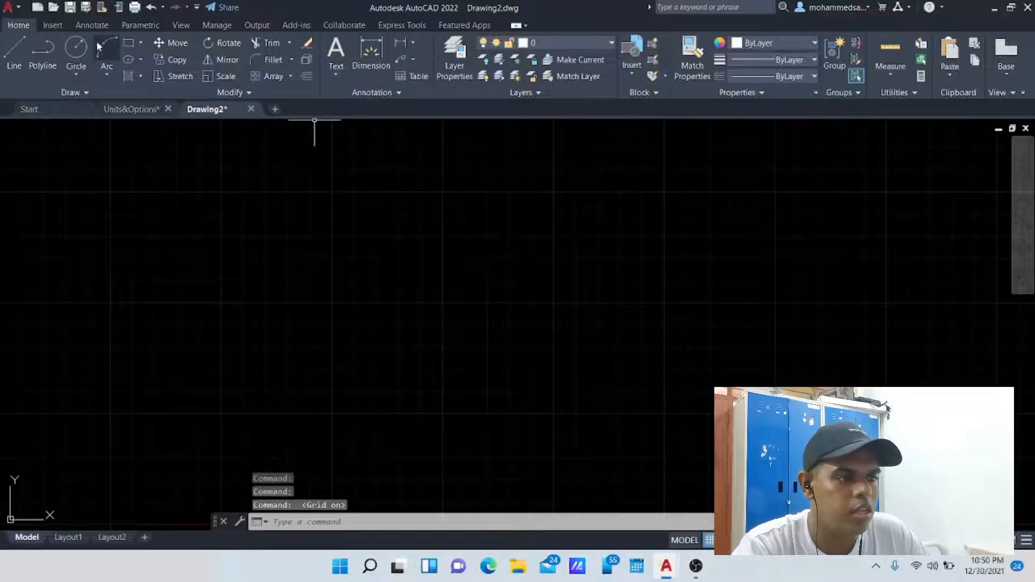
pyautogui.click(603, 45)
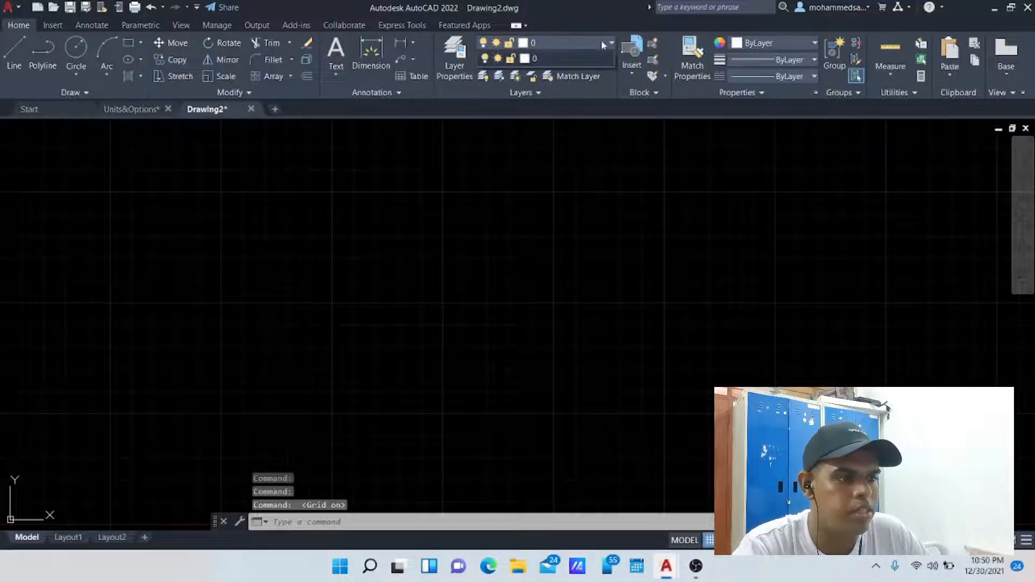
# Try to rename layer 0 in the Layer Properties Manager, and close the manager
pyautogui.click(455, 54)
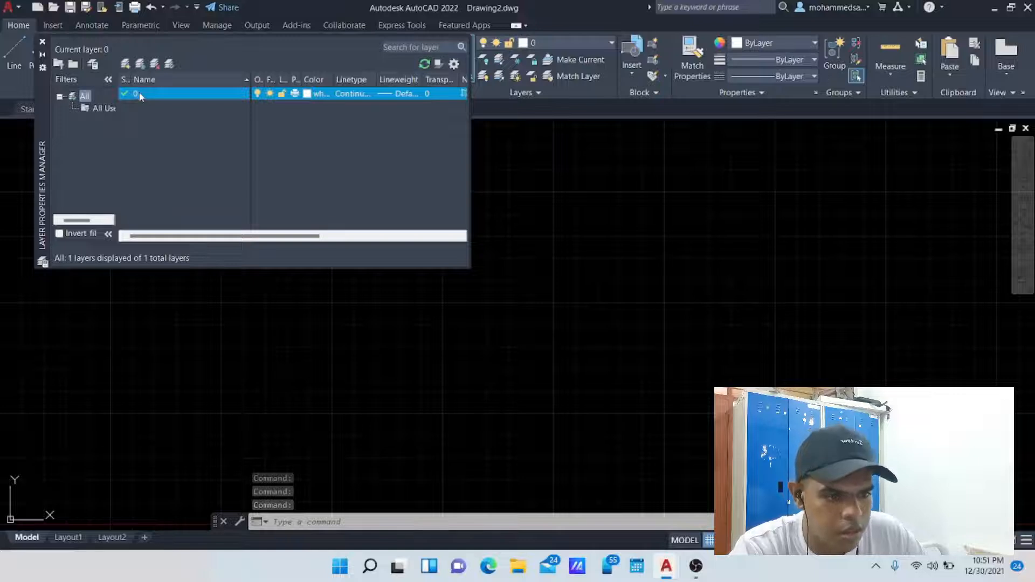
pyautogui.rightClick(139, 96)
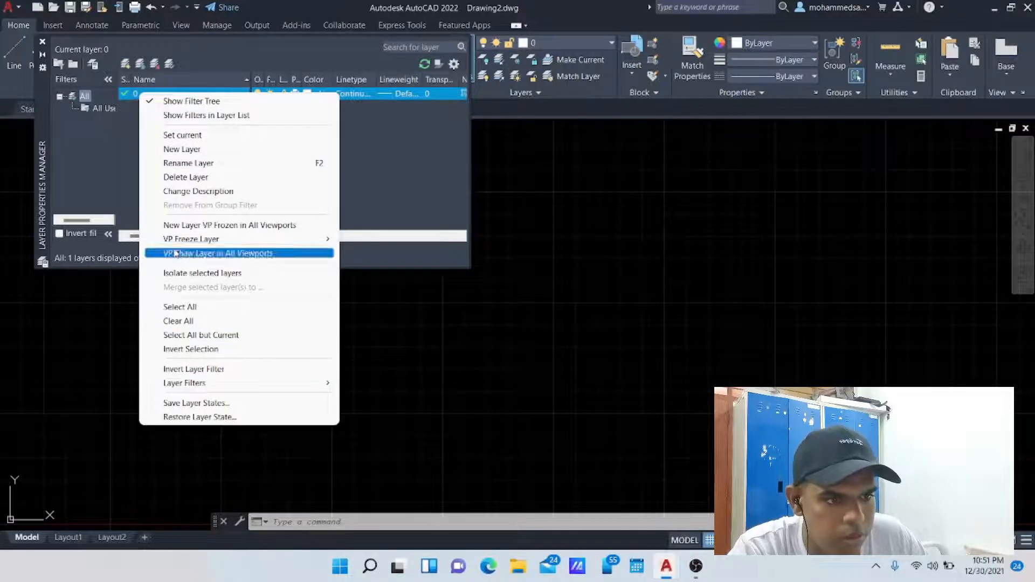
pyautogui.click(204, 162)
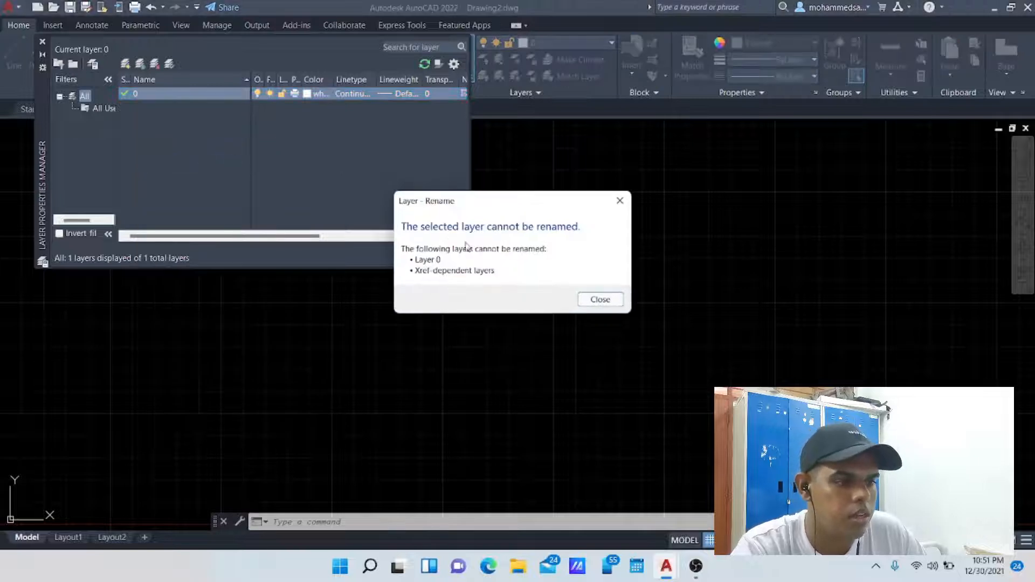
pyautogui.click(601, 301)
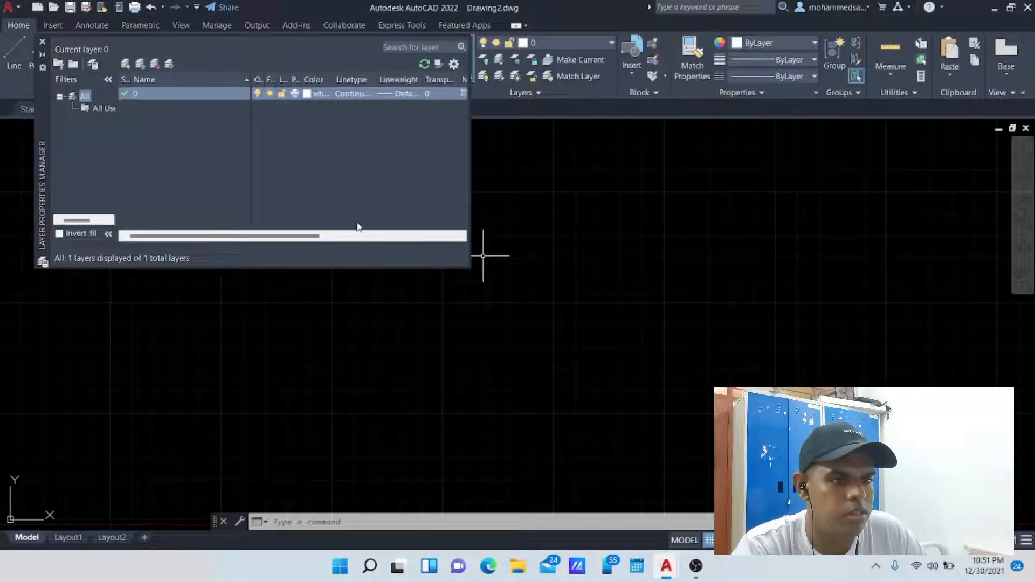
pyautogui.doubleClick(144, 97)
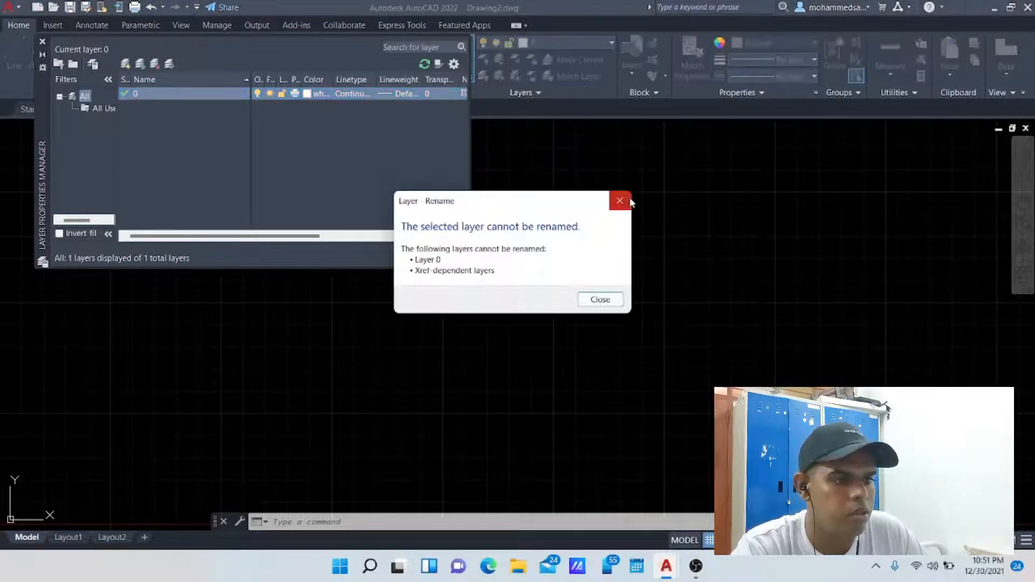
pyautogui.click(620, 201)
pyautogui.click(519, 244)
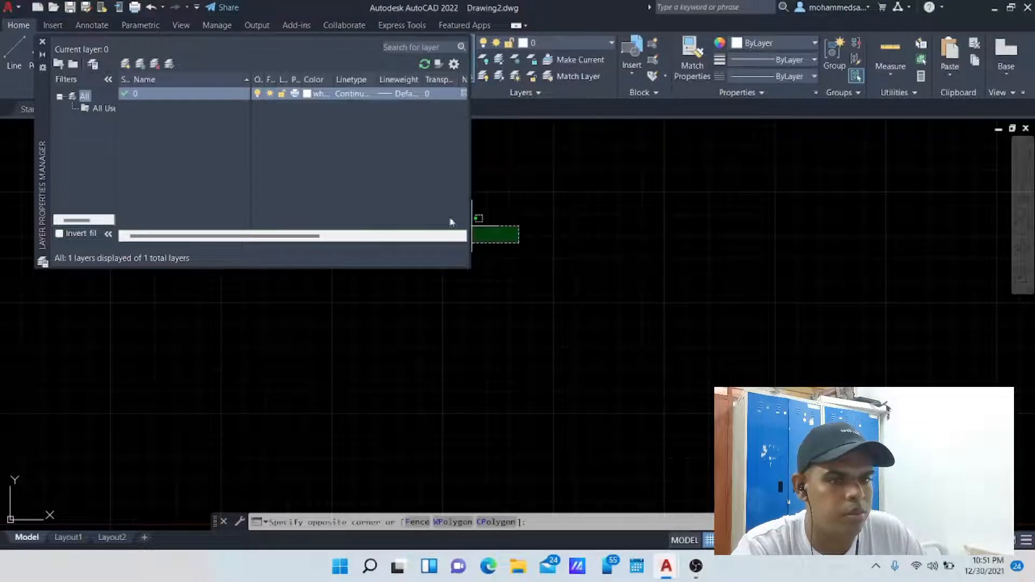
pyautogui.click(43, 43)
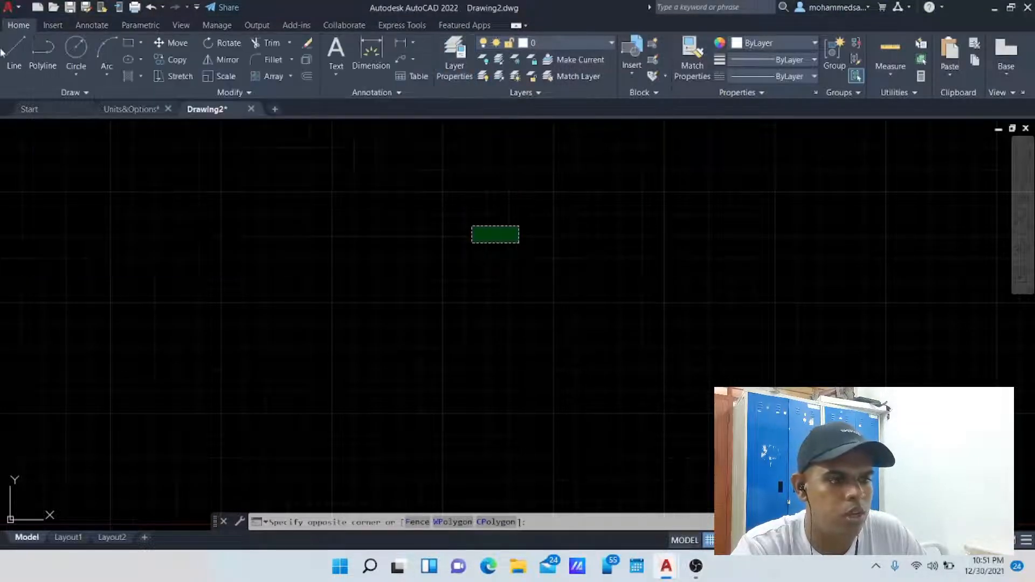
# Draw a rectangle about 12.5 by 5.1 units across the middle of the drawing area
pyautogui.click(6, 56)
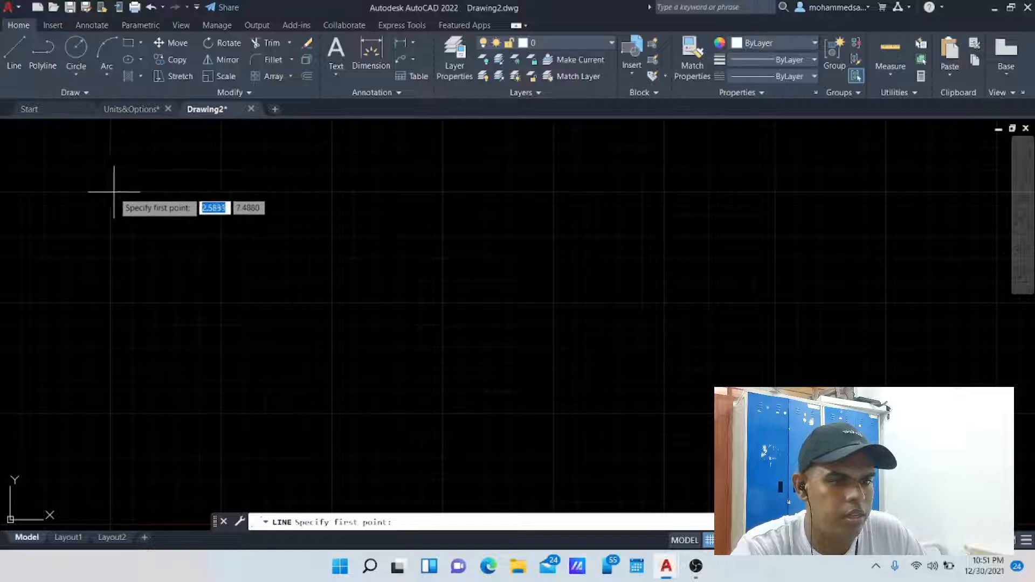
pyautogui.click(128, 43)
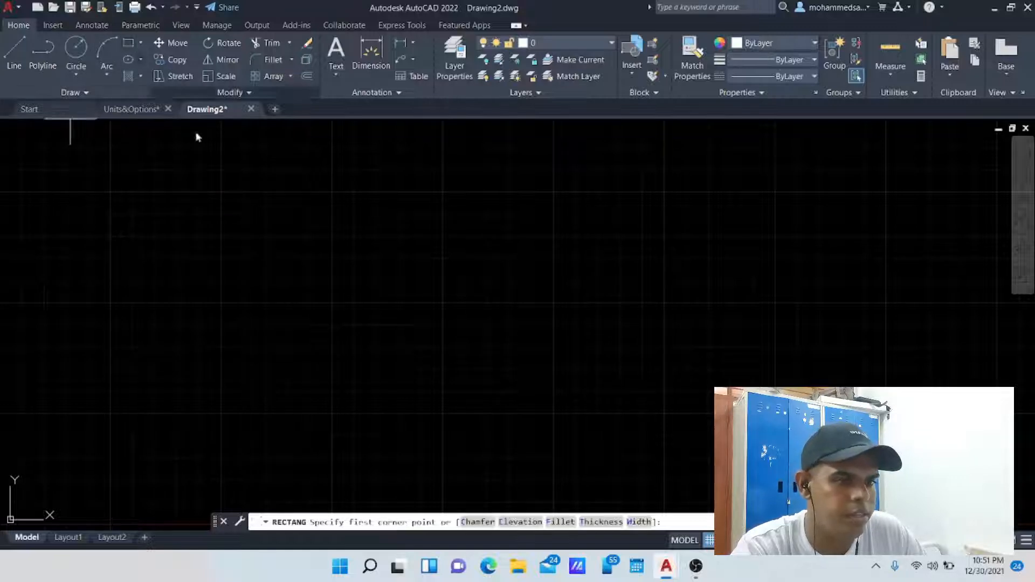
pyautogui.click(223, 191)
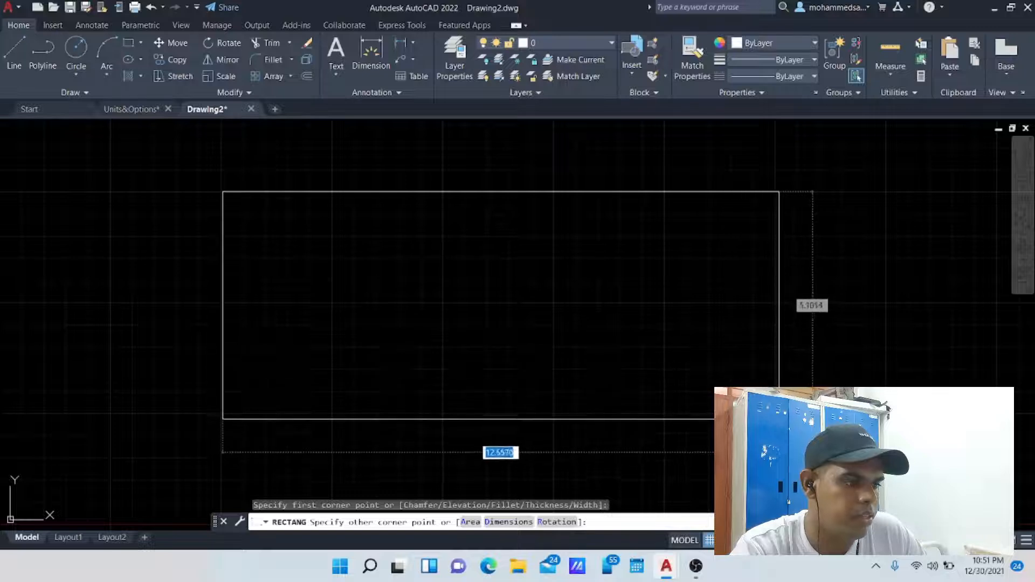
pyautogui.click(778, 418)
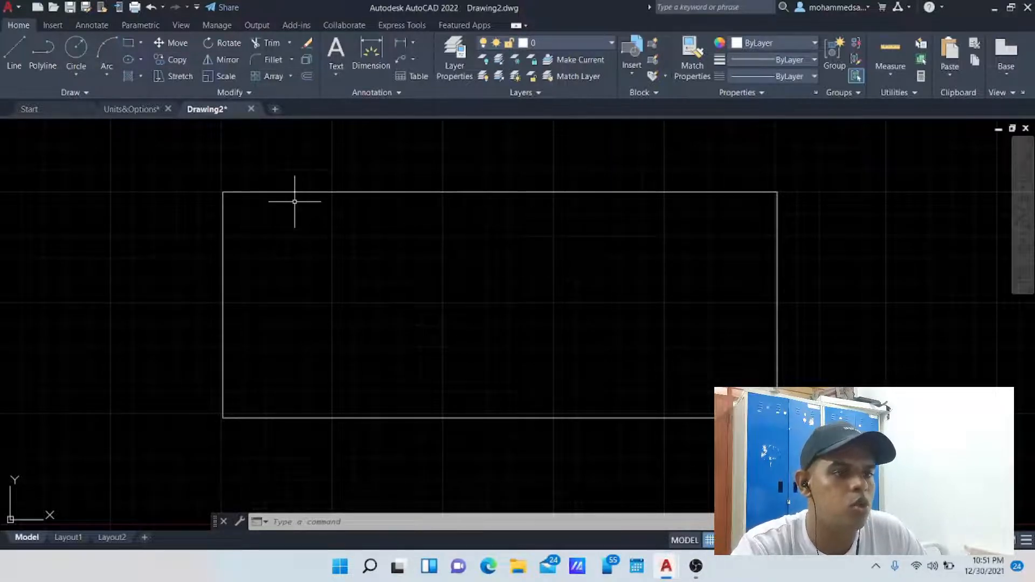
# Create a new layer named layer 2 and set its color to green
pyautogui.click(458, 53)
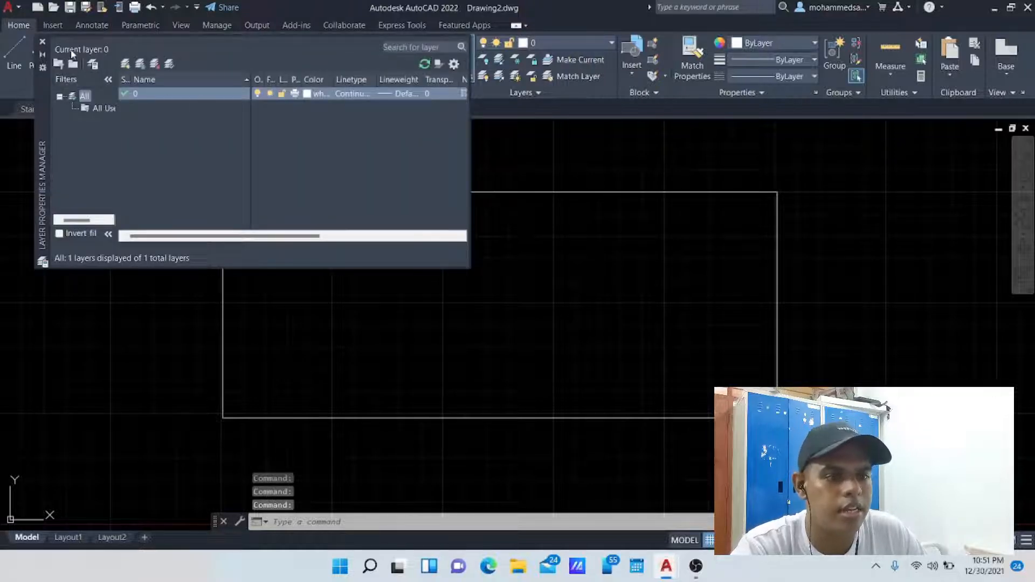
pyautogui.click(126, 65)
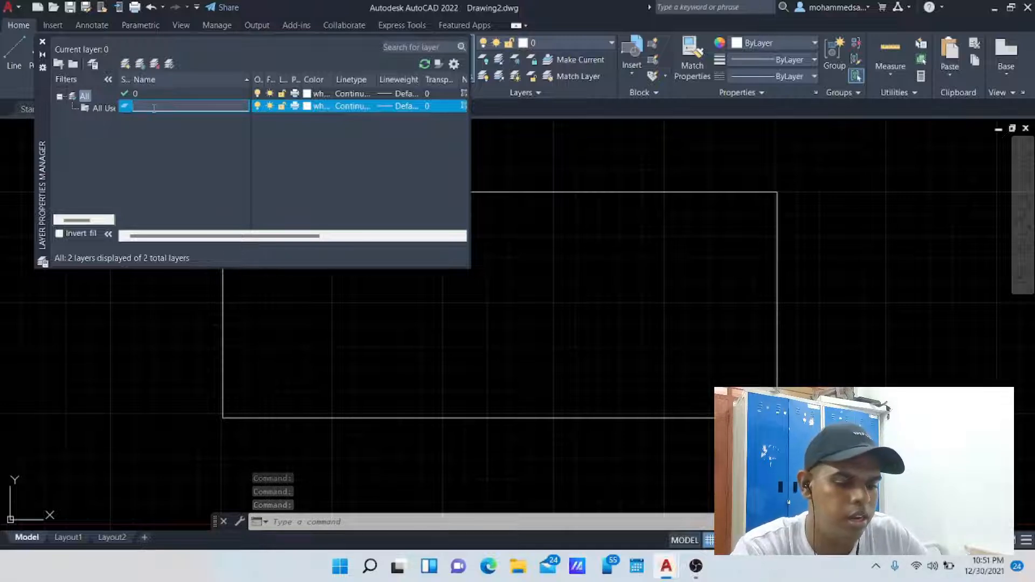
pyautogui.write('layer 2')
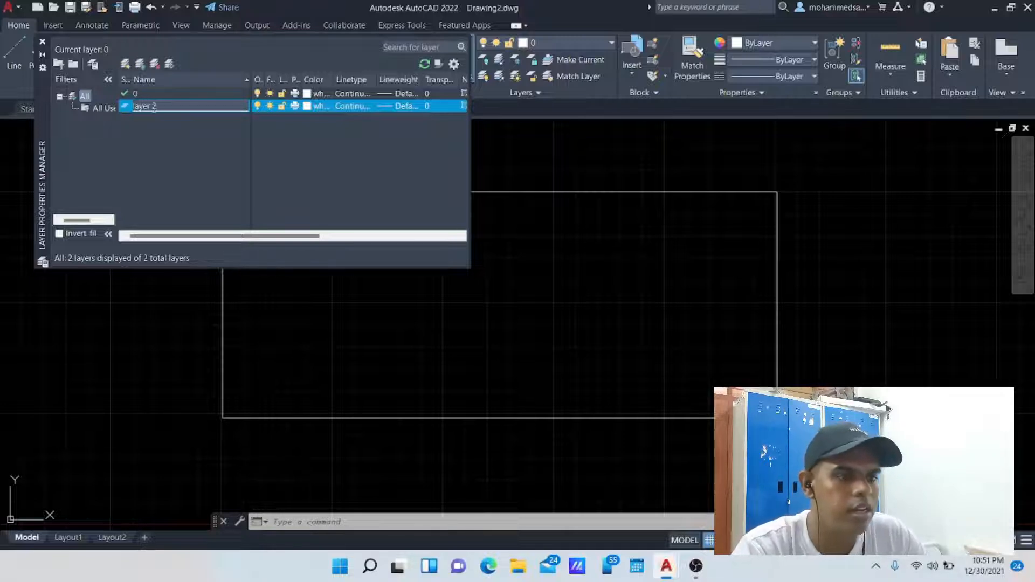
pyautogui.press('Return')
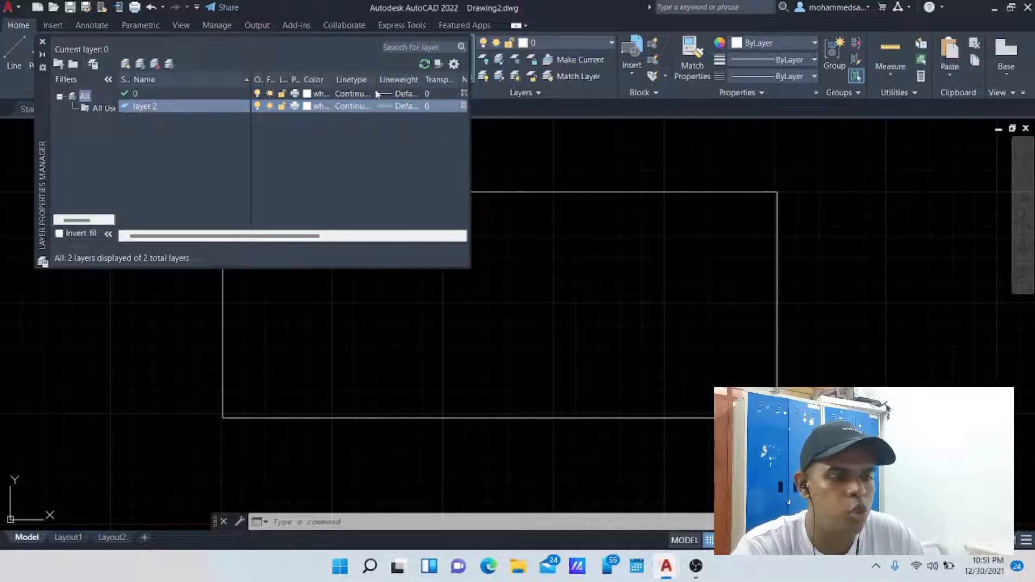
pyautogui.click(307, 107)
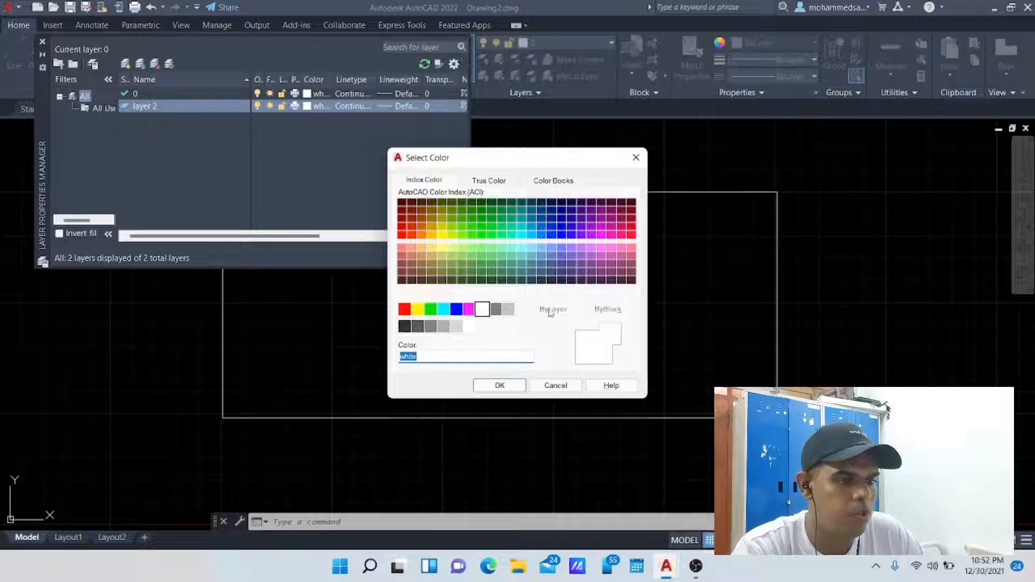
pyautogui.click(430, 309)
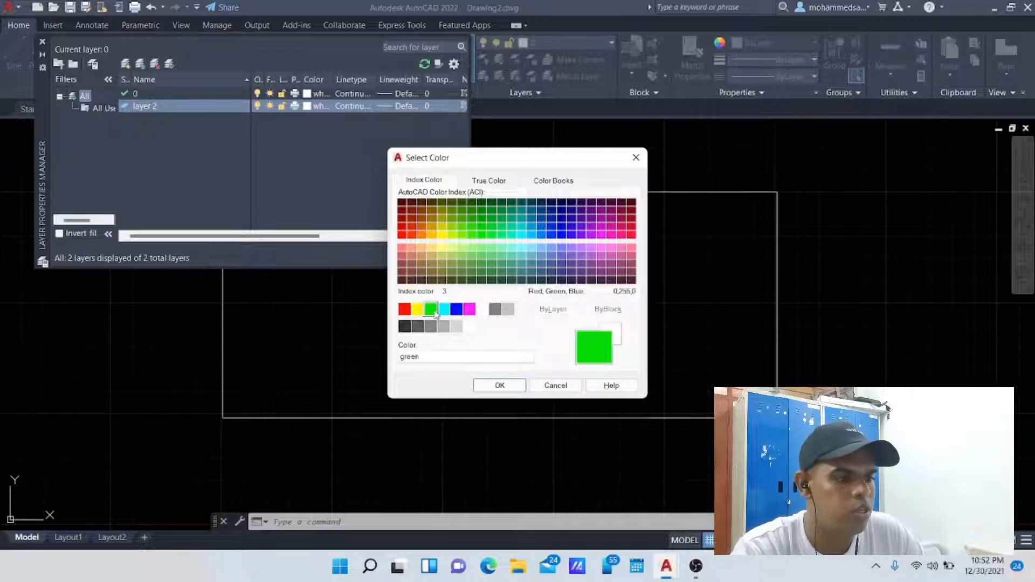
pyautogui.click(500, 385)
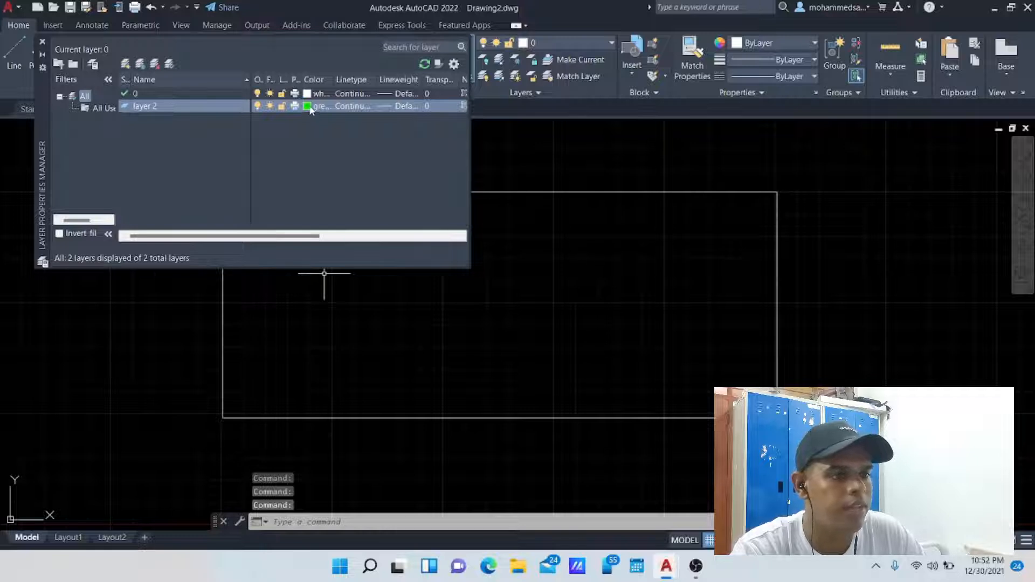
# Load the dotted linetype ACAD_ISO07W100 from acad.lin and select it for layer 2
pyautogui.click(353, 106)
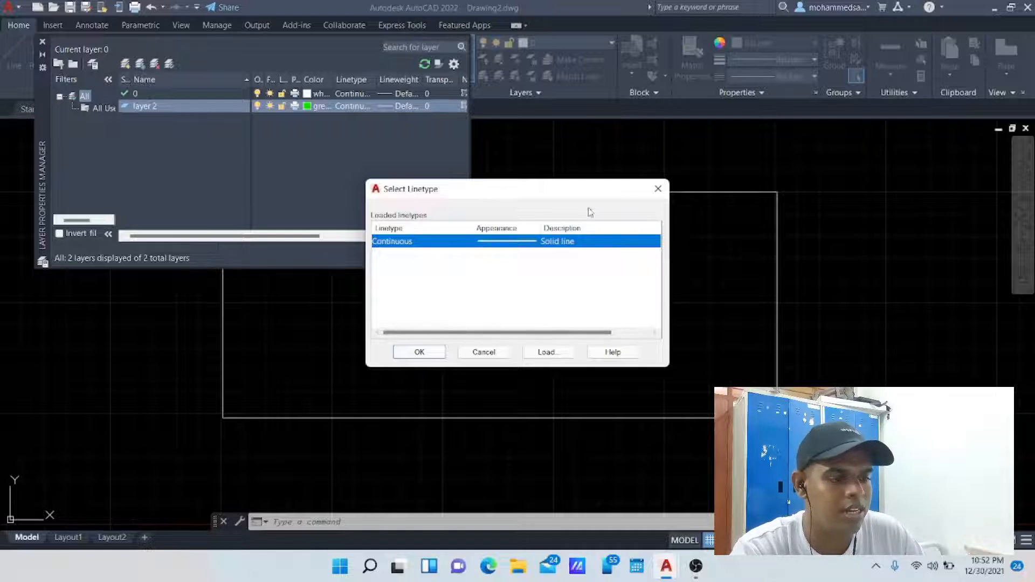
pyautogui.click(546, 352)
pyautogui.scroll(-3, 477, 291)
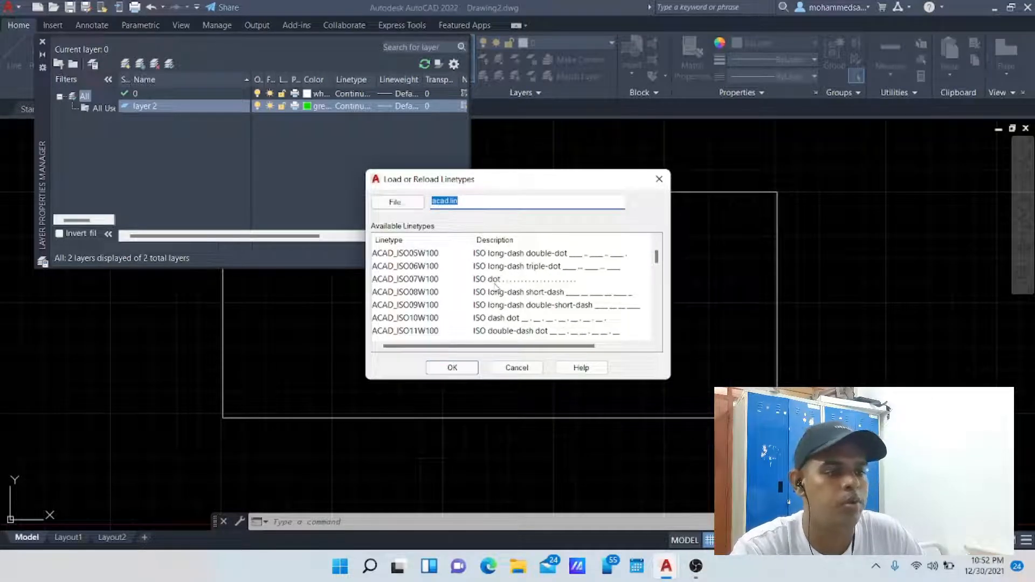
pyautogui.click(484, 280)
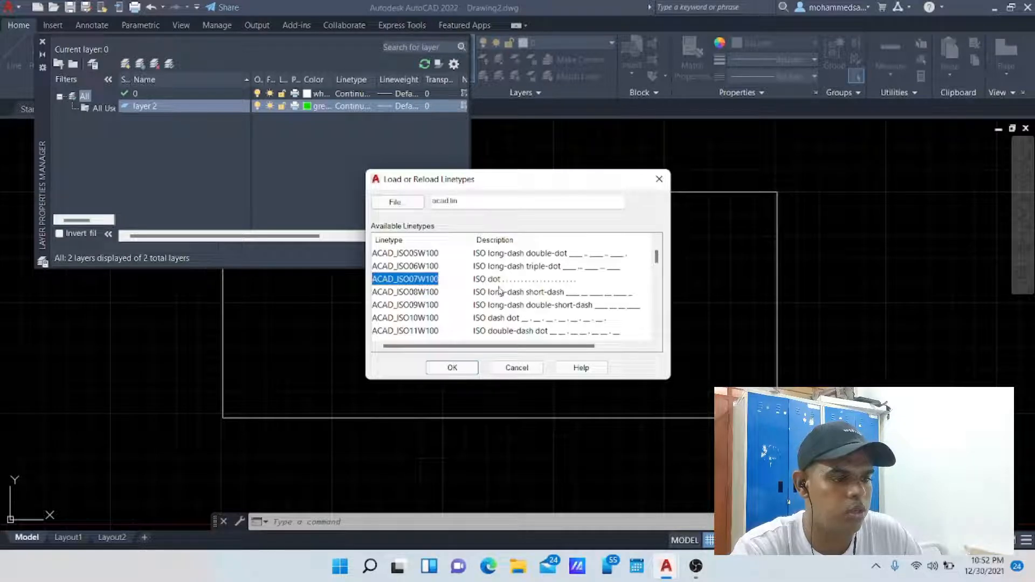
pyautogui.click(465, 369)
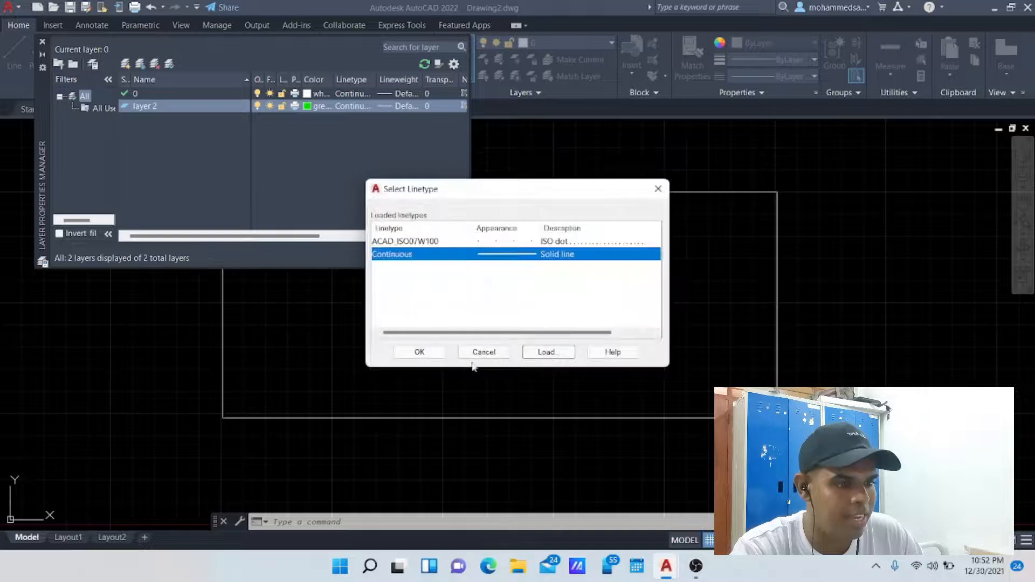
pyautogui.click(439, 244)
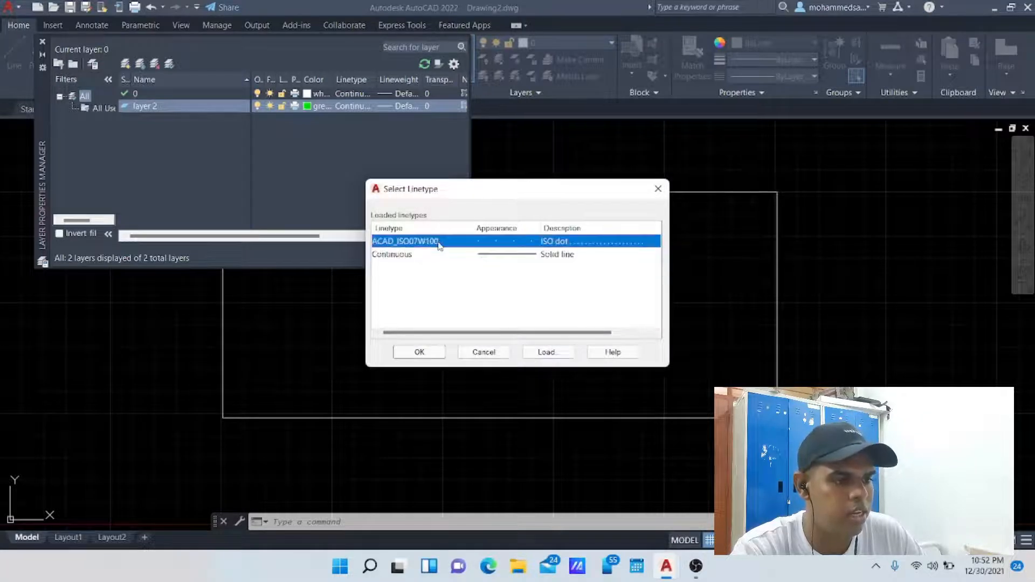
pyautogui.click(545, 353)
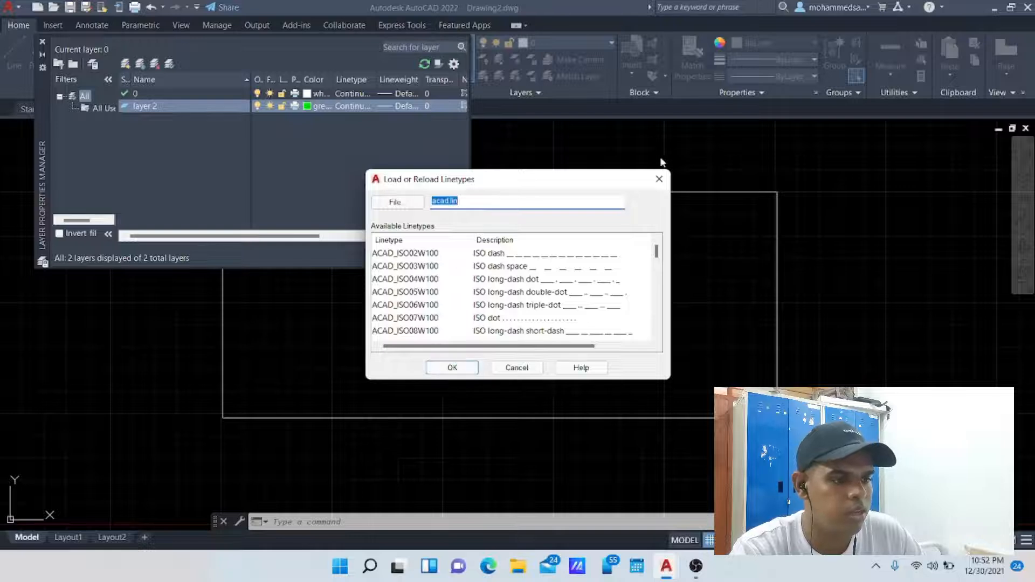
pyautogui.click(454, 368)
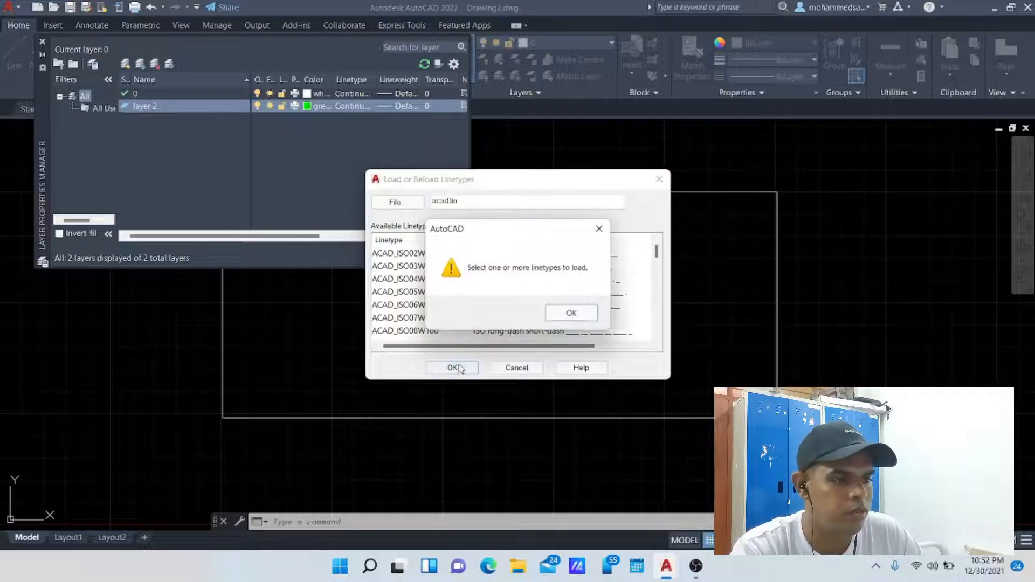
pyautogui.click(570, 314)
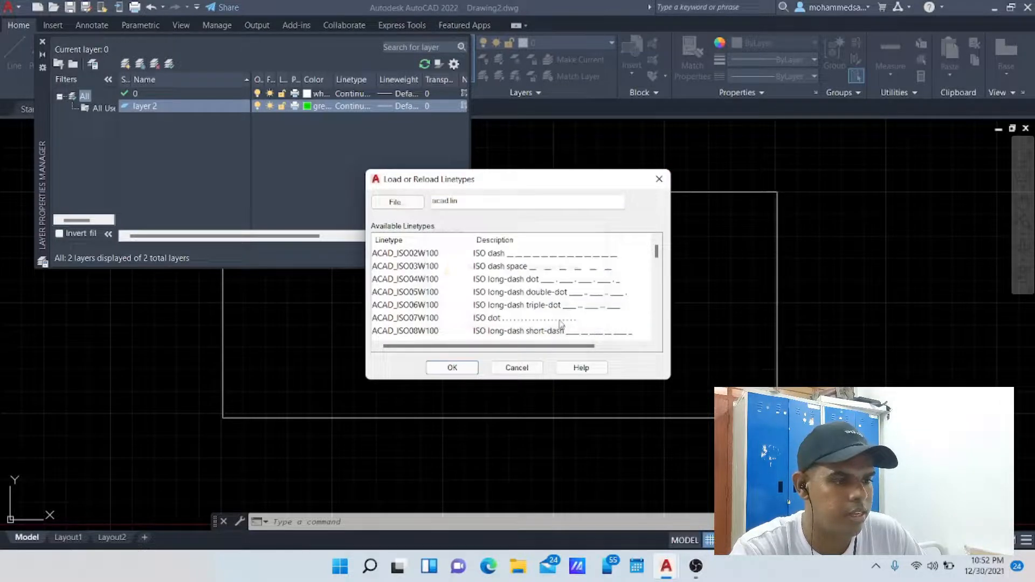
pyautogui.click(511, 317)
pyautogui.click(460, 369)
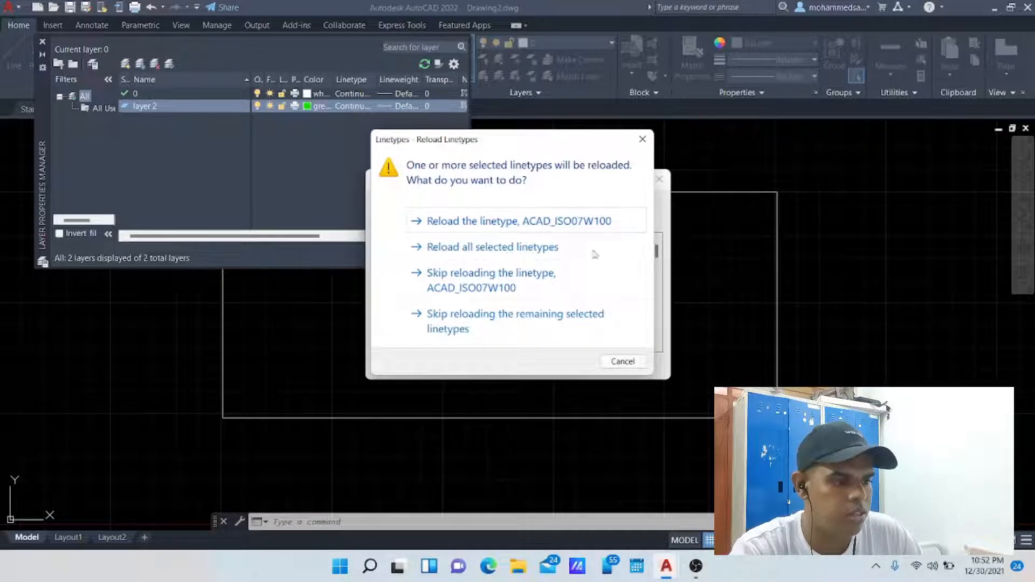
pyautogui.click(620, 361)
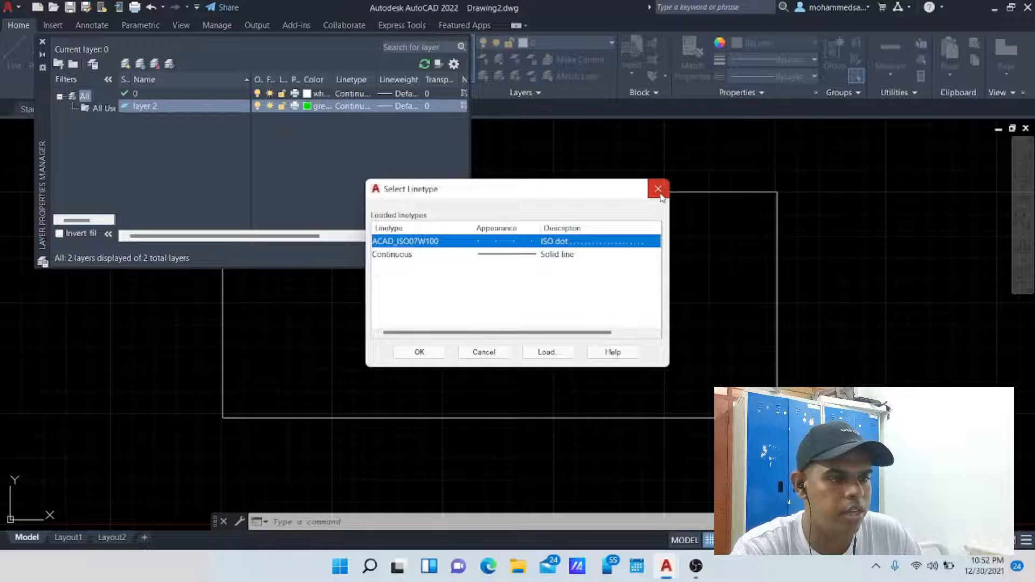
pyautogui.click(659, 191)
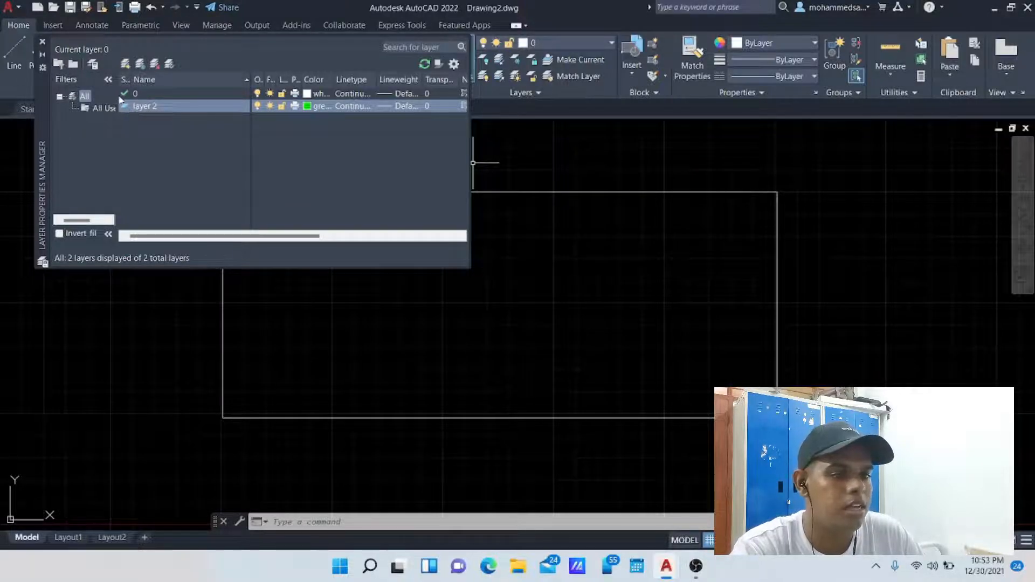
pyautogui.click(42, 42)
# Draw a closed four-sided outline about 14.2 units wide with the Line command, overlapping the upper part of the rectangle and extending past its sides
pyautogui.click(163, 187)
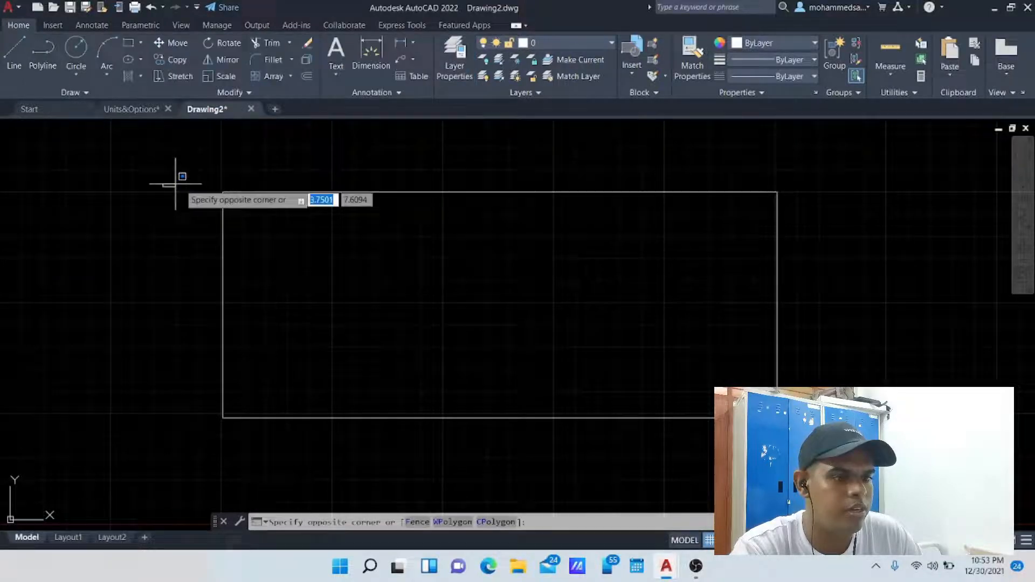
pyautogui.click(351, 167)
pyautogui.click(14, 54)
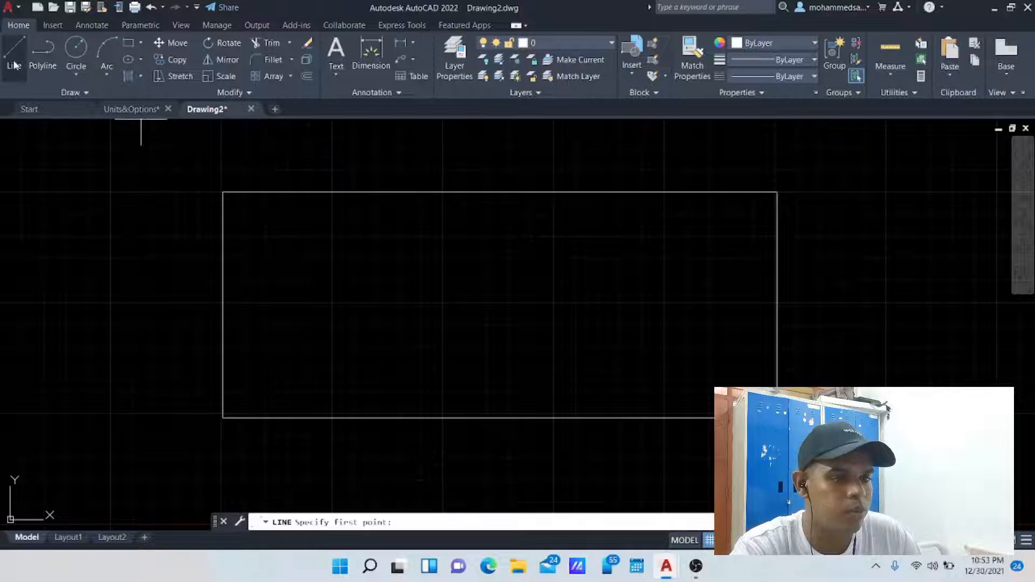
pyautogui.click(190, 157)
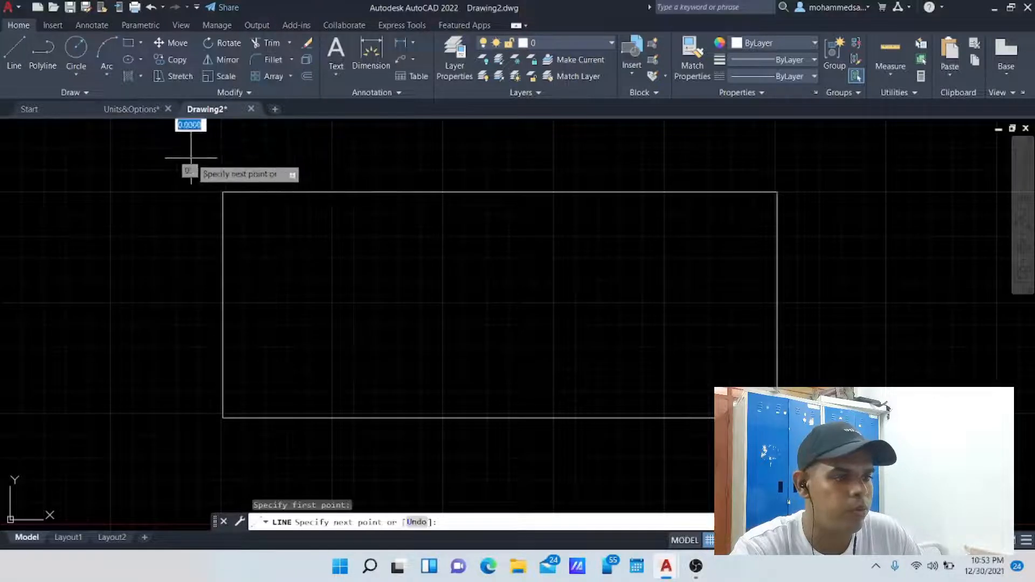
pyautogui.click(816, 158)
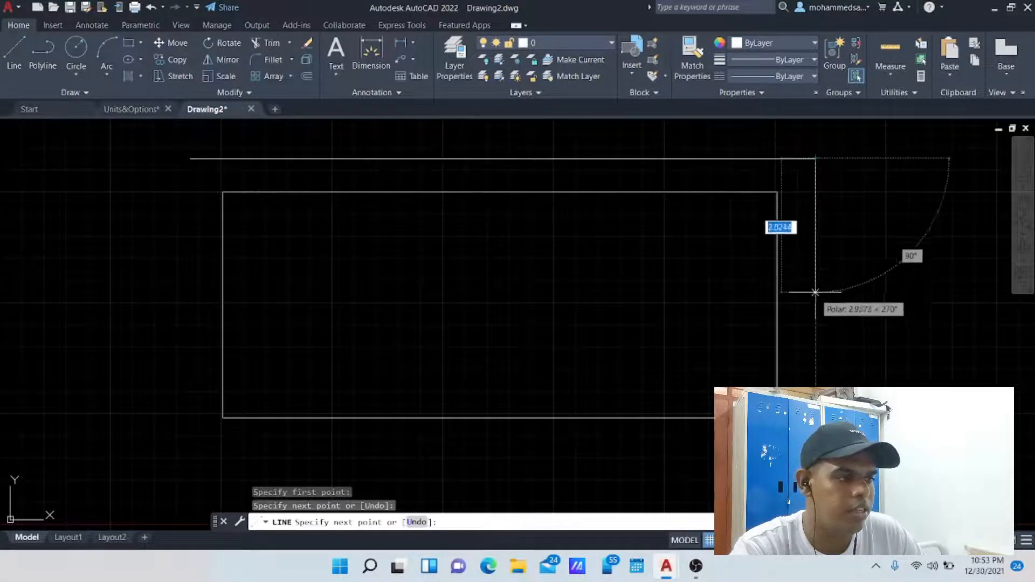
pyautogui.click(814, 325)
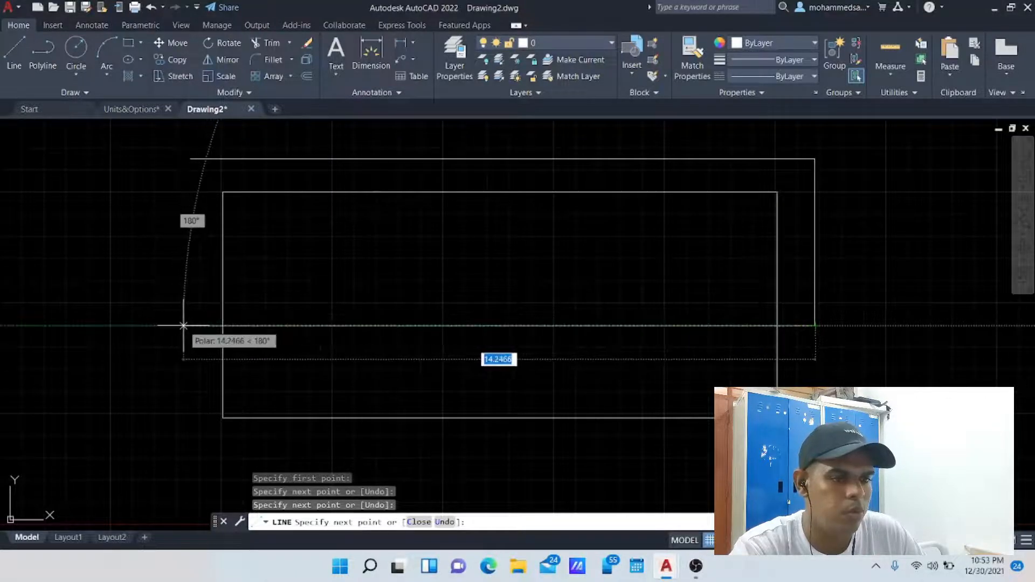
pyautogui.click(184, 326)
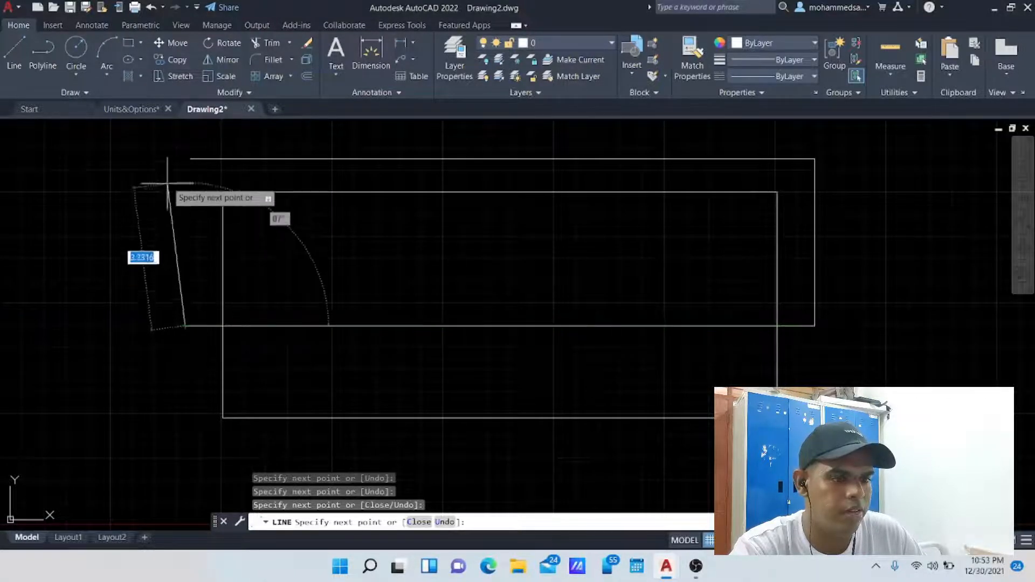
pyautogui.click(190, 160)
pyautogui.press('Escape')
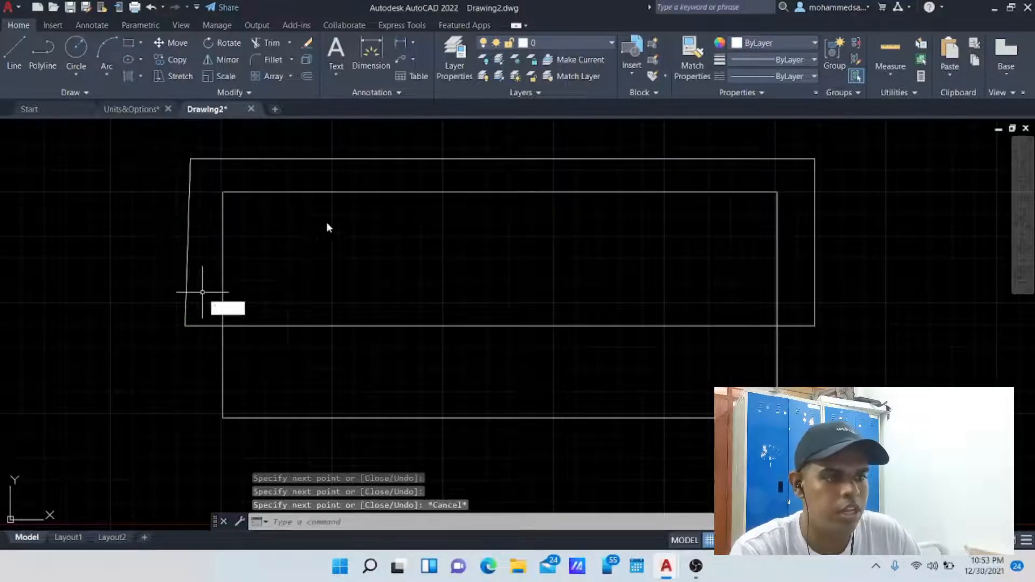
# Make layer 2 current and draw a horizontal line across both outlines, with a vertical segment running down from its right end
pyautogui.click(455, 60)
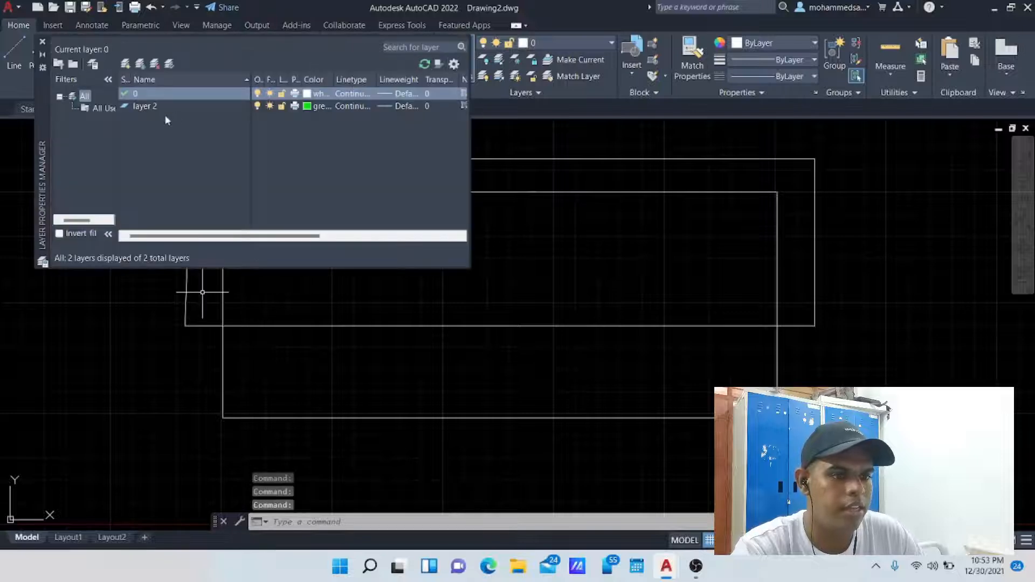
pyautogui.doubleClick(127, 107)
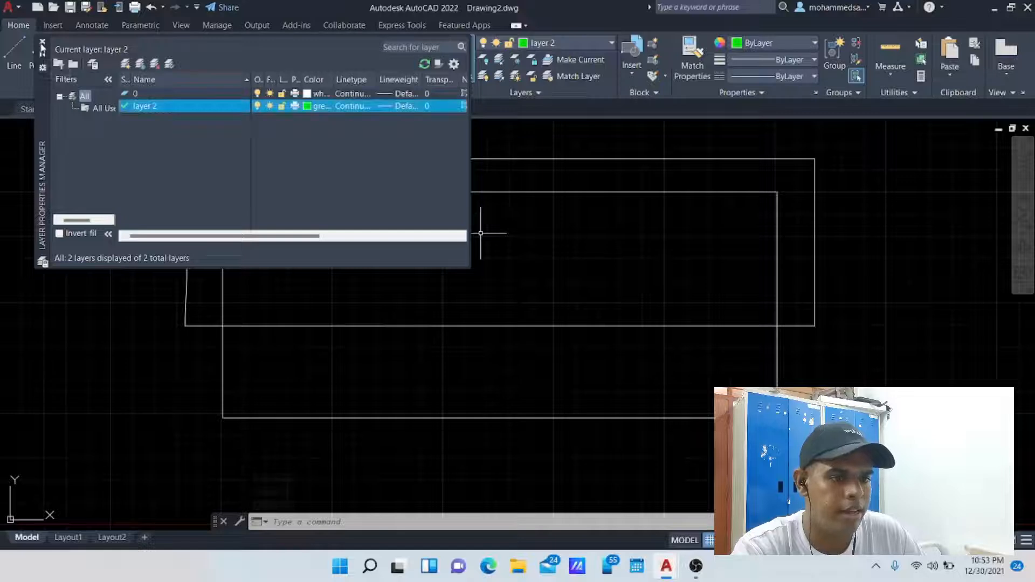
pyautogui.click(14, 54)
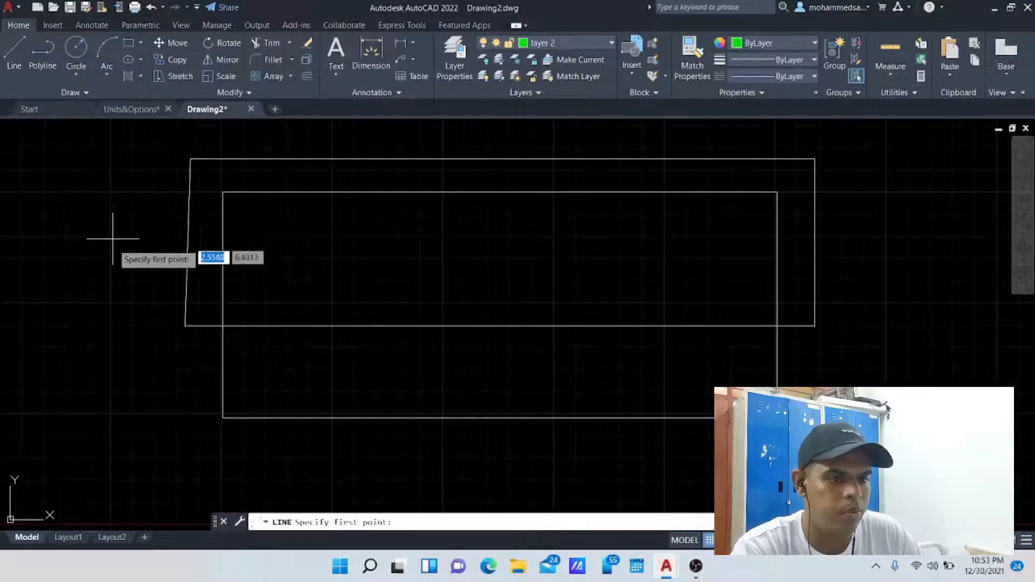
pyautogui.click(112, 301)
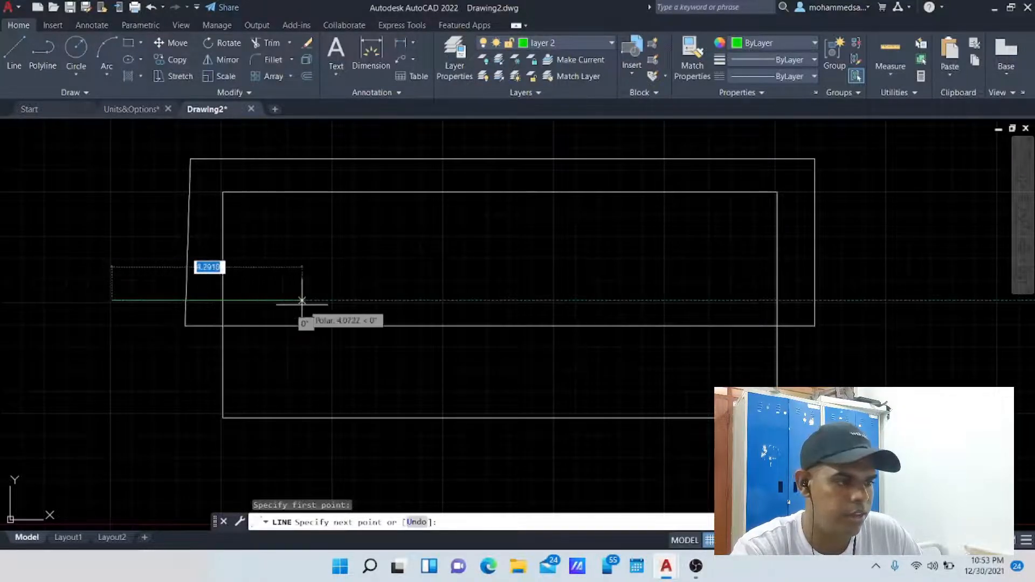
pyautogui.click(916, 301)
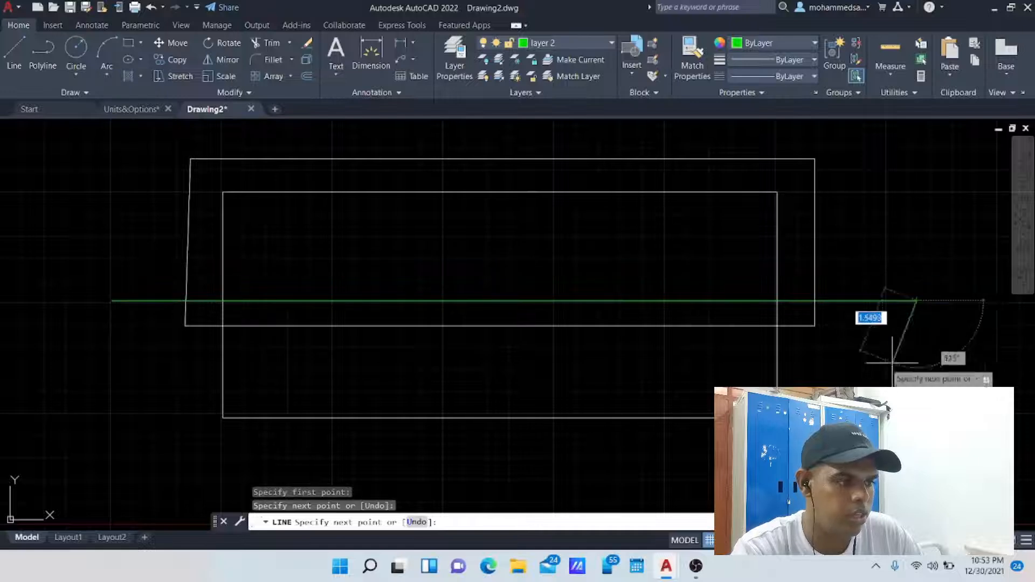
pyautogui.click(916, 414)
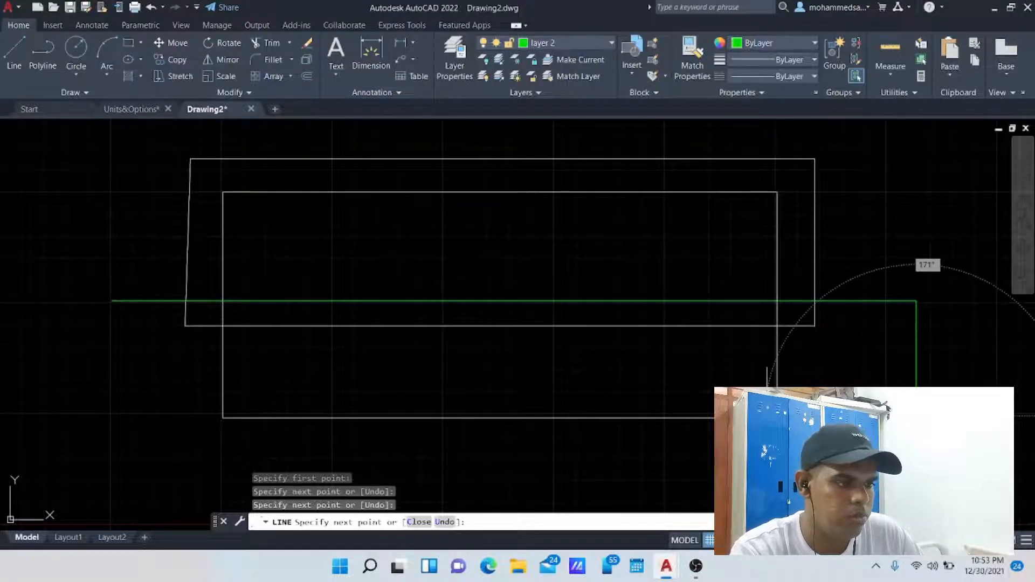
pyautogui.press('Escape')
# Assign the dotted linetype ACAD_ISO07W100 to layer 2 and close the Layer Properties Manager
pyautogui.scroll(5, 578, 291)
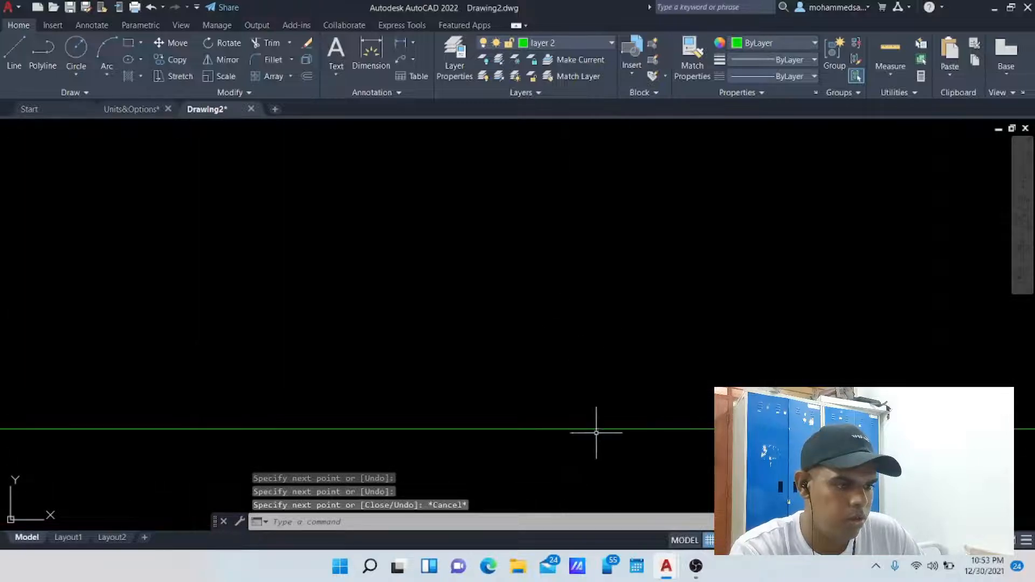
pyautogui.moveTo(596, 432); pyautogui.dragTo(574, 343, button='middle')
pyautogui.press('Escape')
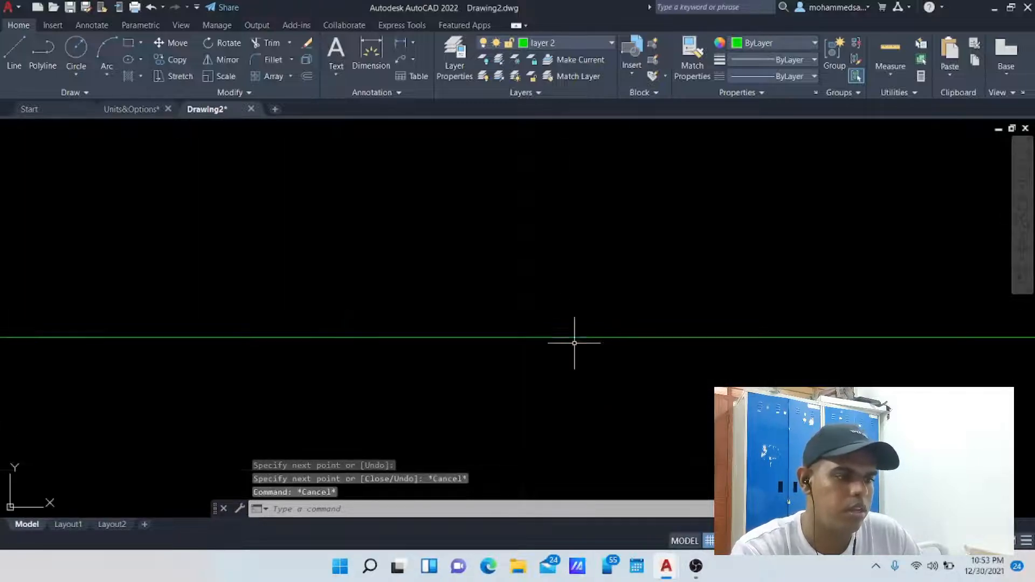
pyautogui.scroll(-5, 575, 342)
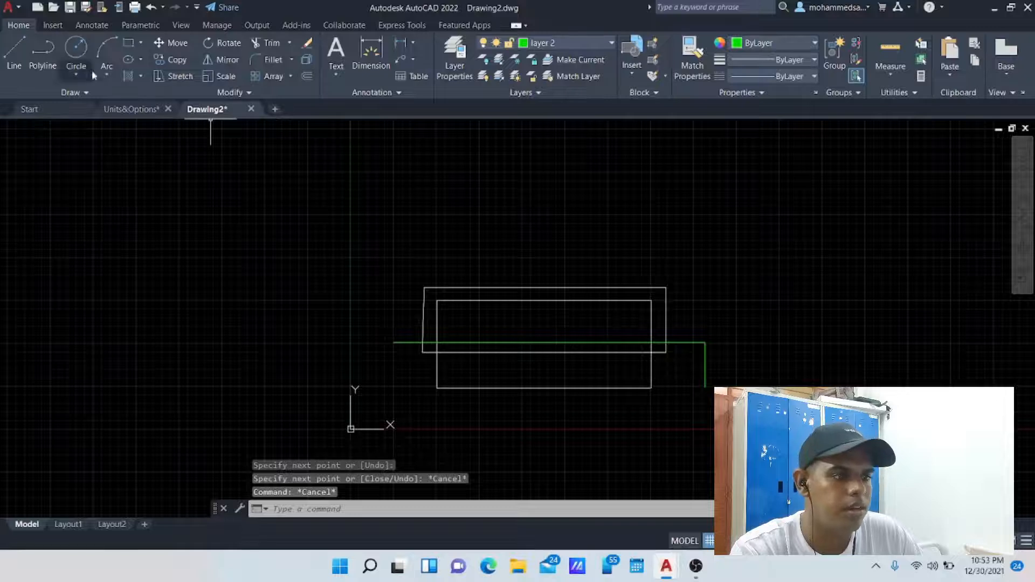
pyautogui.click(453, 63)
pyautogui.click(361, 105)
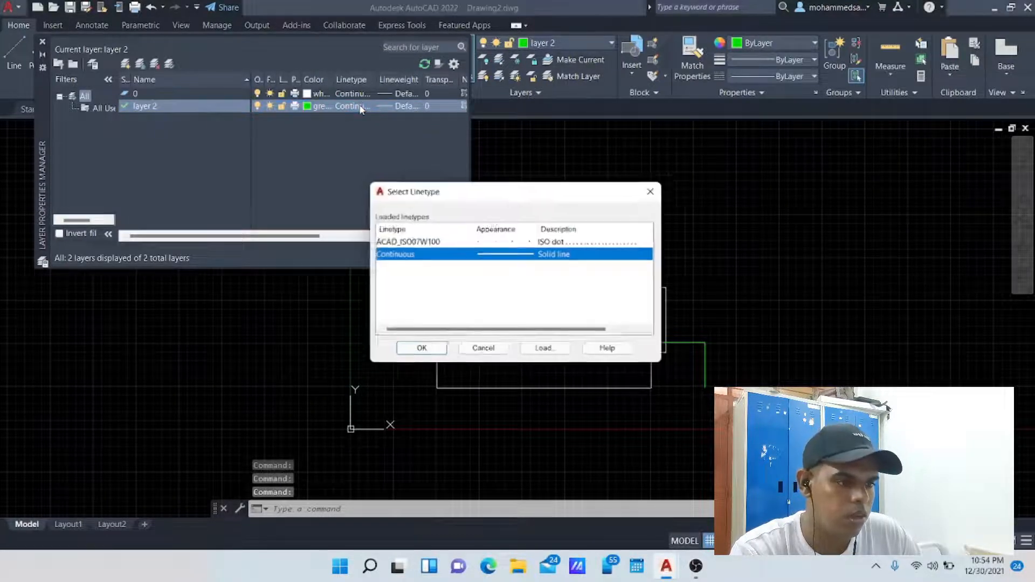
pyautogui.click(473, 242)
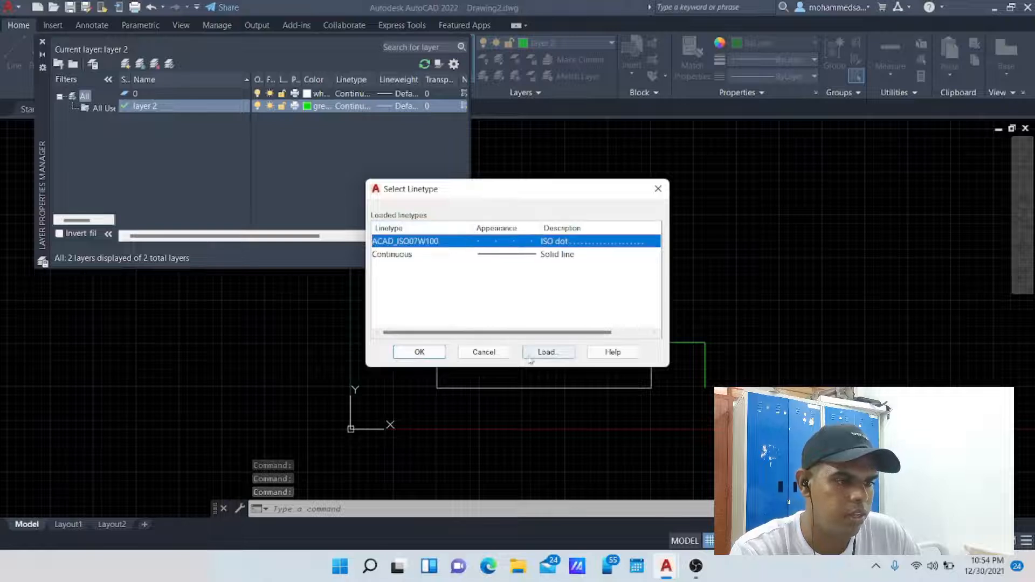
pyautogui.click(419, 352)
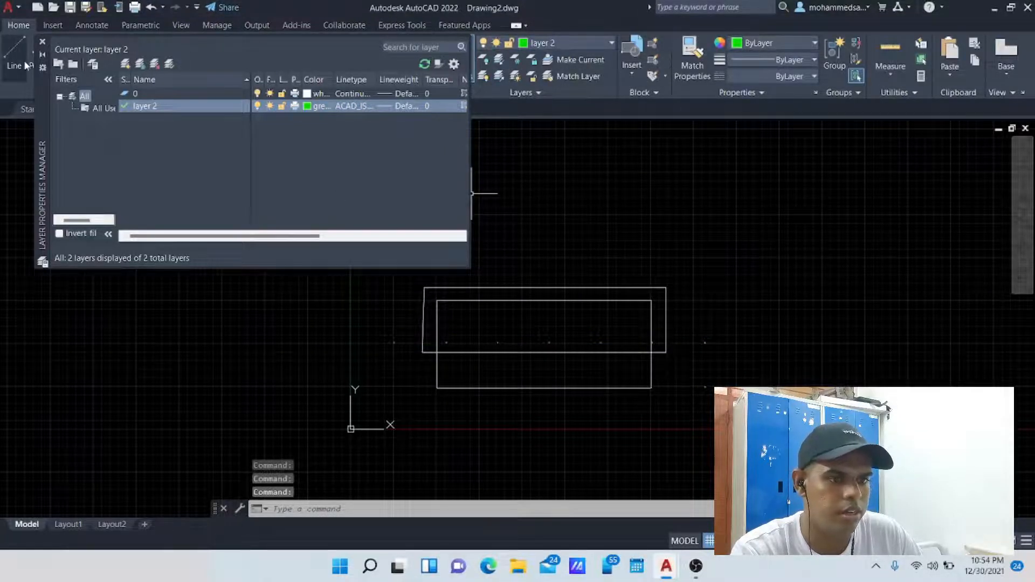
pyautogui.click(42, 41)
# Load the dash-dot linetype ACAD_ISO10W100 from acad.lin and assign it to layer 2
pyautogui.scroll(4, 442, 359)
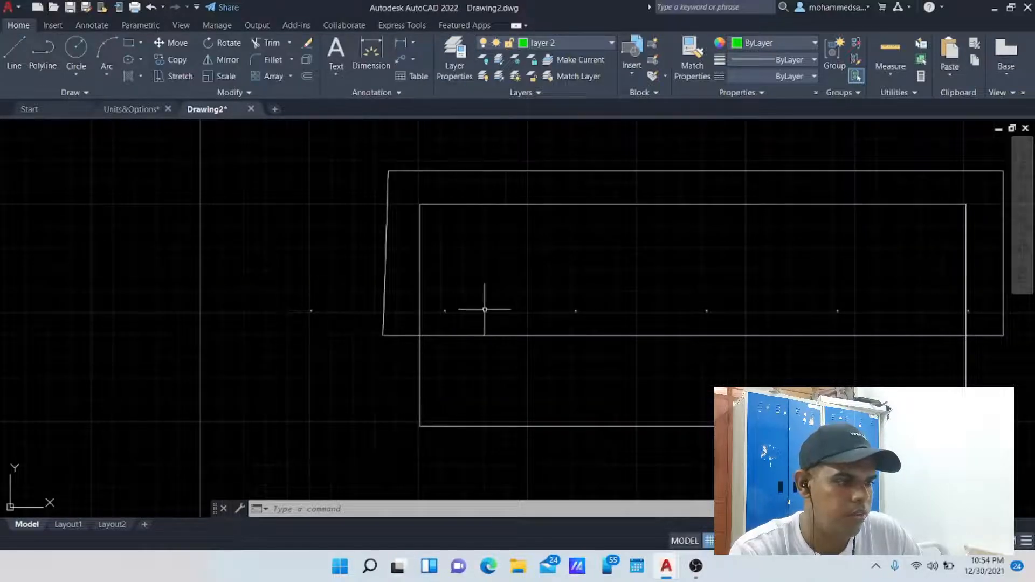
pyautogui.scroll(5, 792, 341)
pyautogui.scroll(-8, 554, 291)
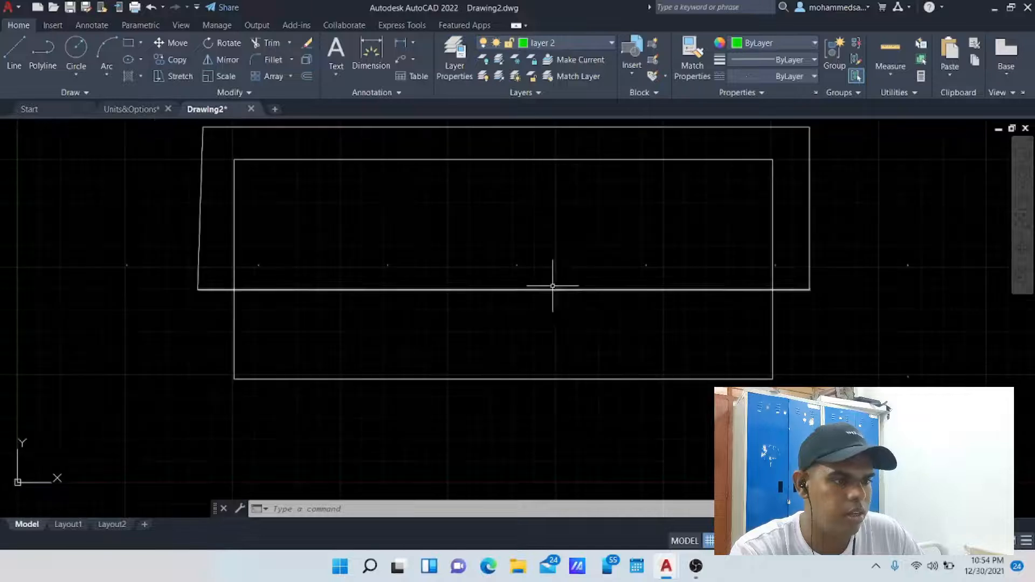
pyautogui.scroll(4, 551, 282)
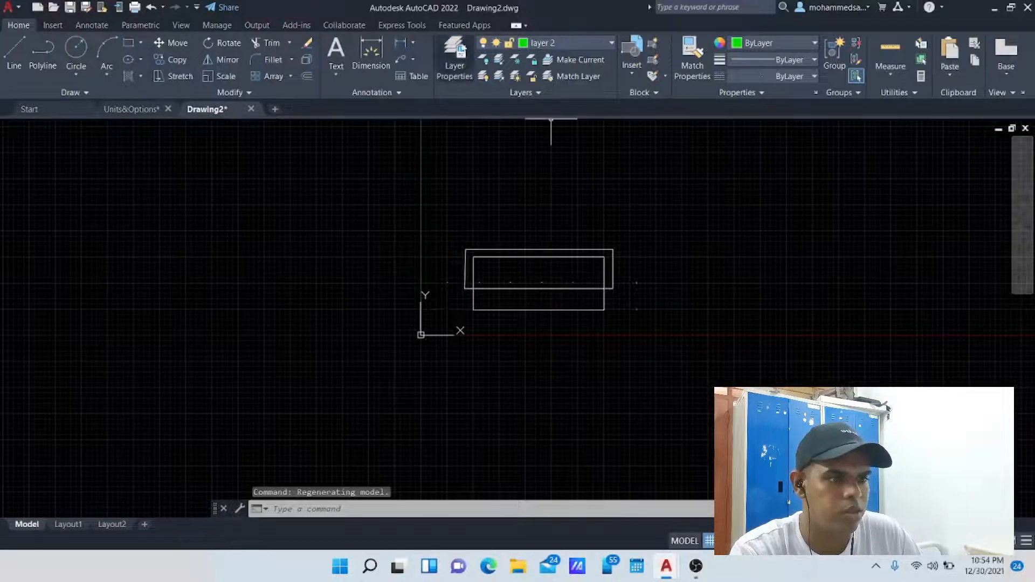
pyautogui.click(454, 54)
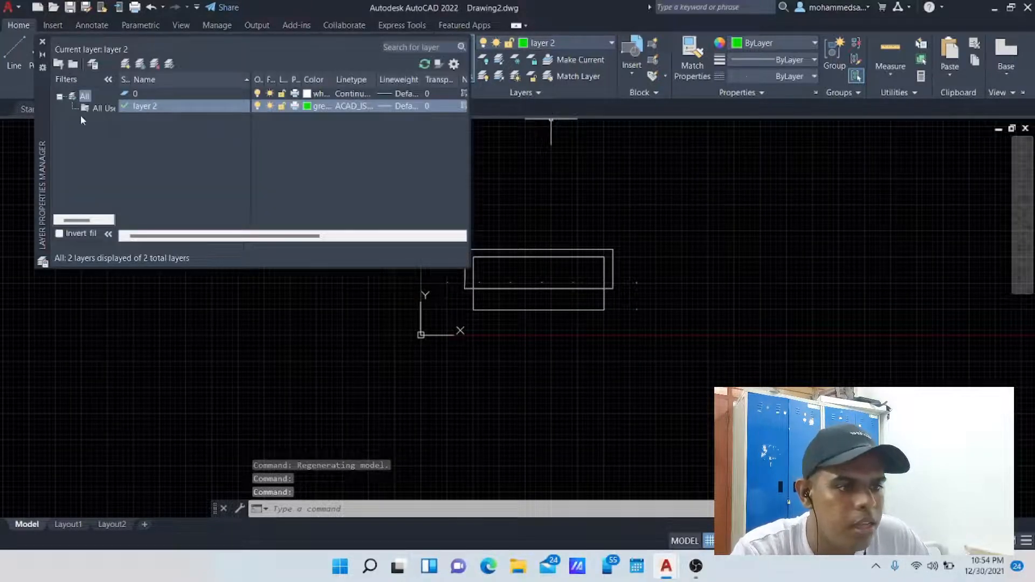
pyautogui.click(362, 106)
pyautogui.click(545, 353)
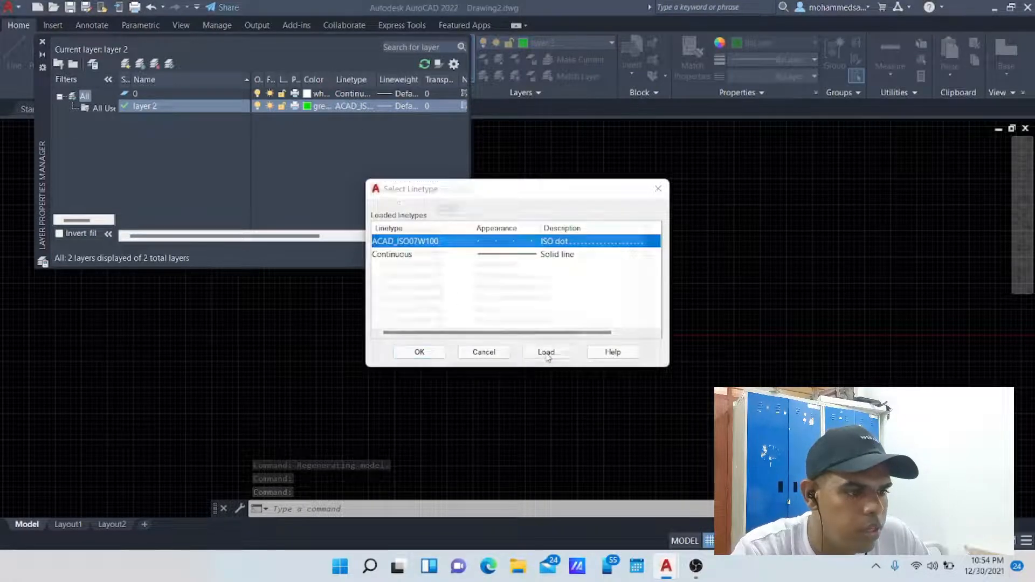
pyautogui.scroll(-2, 547, 295)
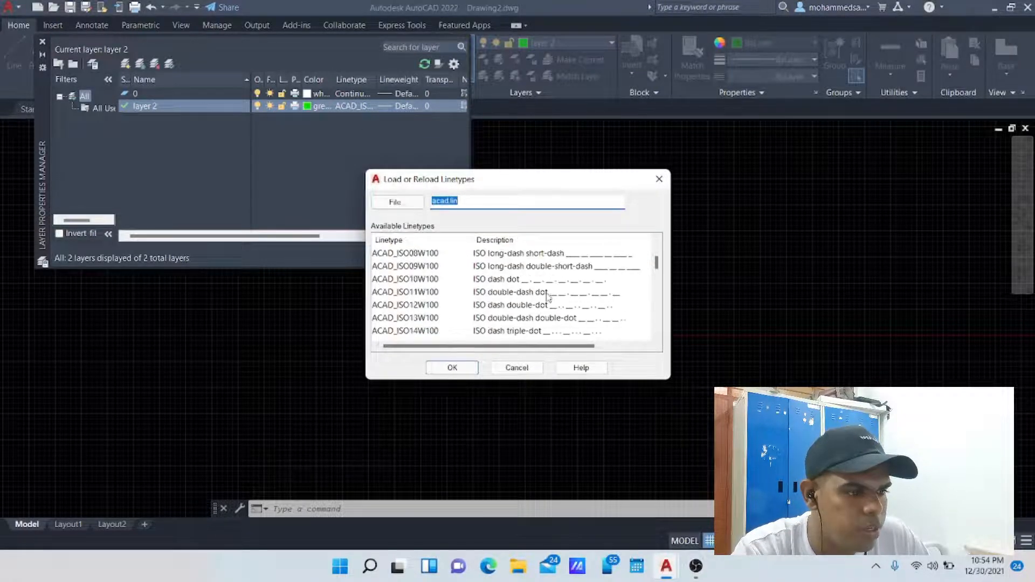
pyautogui.click(504, 279)
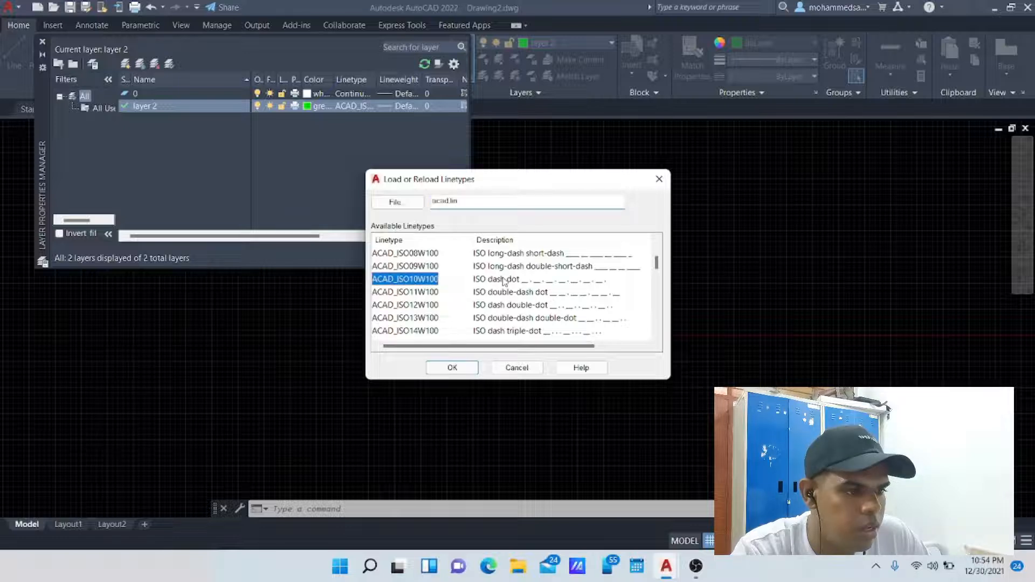
pyautogui.click(461, 370)
pyautogui.click(451, 254)
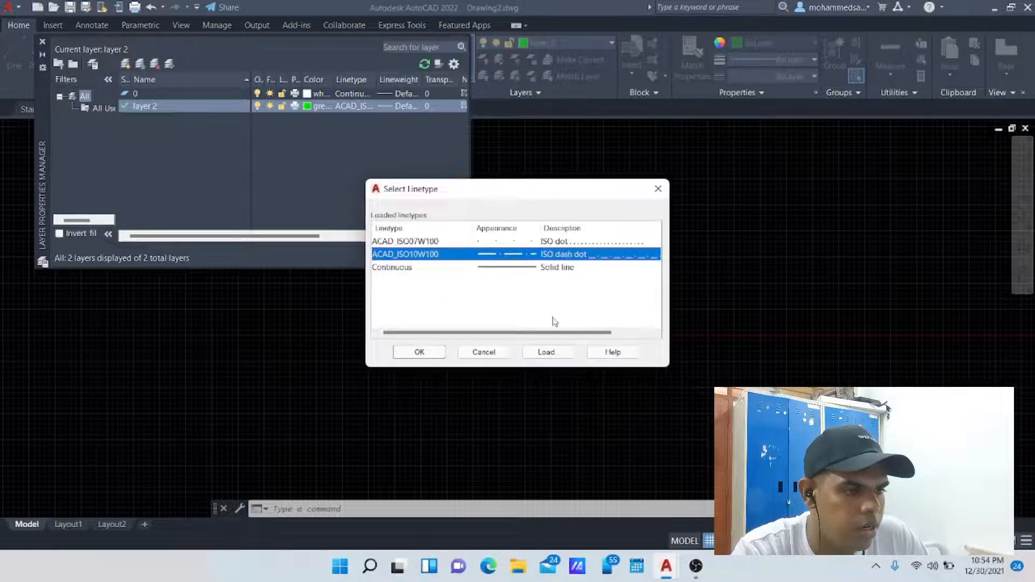
pyautogui.click(419, 352)
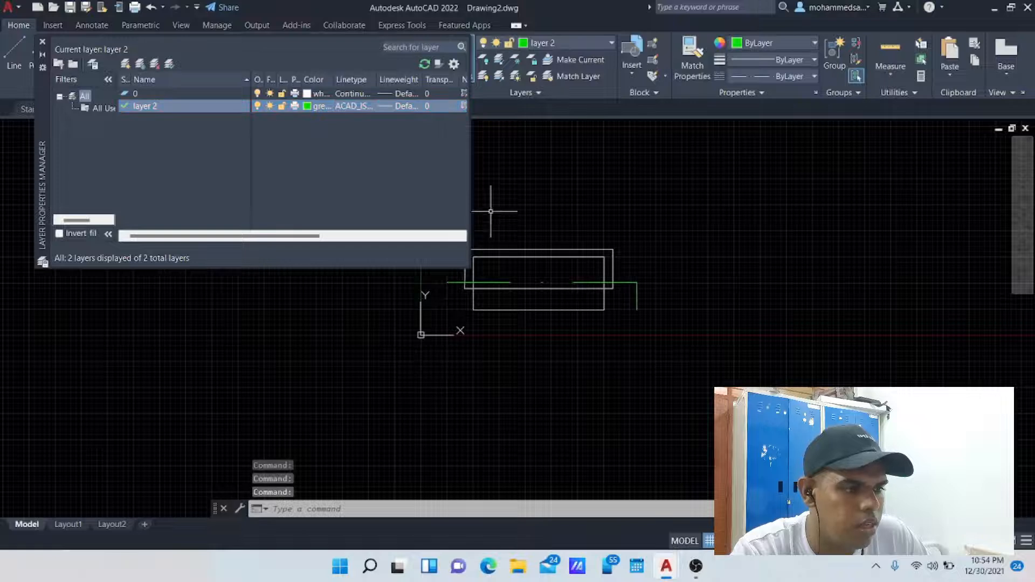
pyautogui.scroll(8, 596, 335)
pyautogui.scroll(-8, 600, 307)
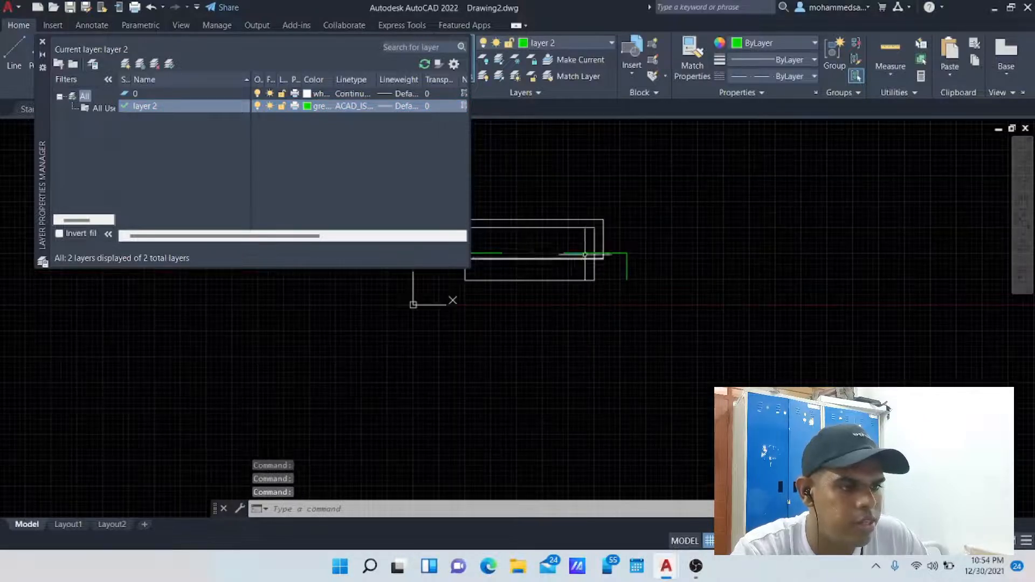
# Close the Layer Properties Manager and turn off layer 2, accepting that the current layer is hidden
pyautogui.scroll(8, 577, 264)
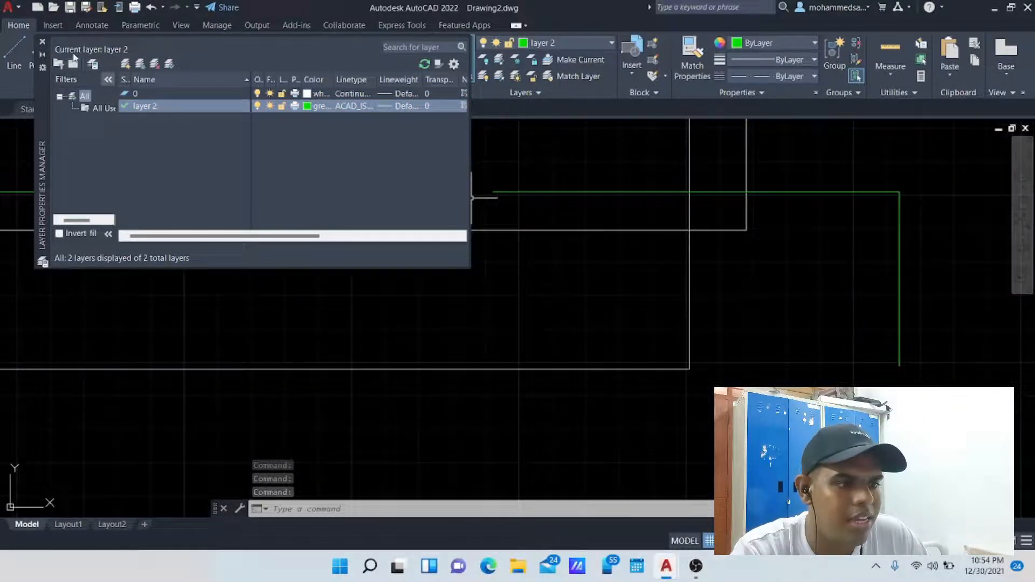
pyautogui.click(42, 42)
pyautogui.scroll(-4, 385, 302)
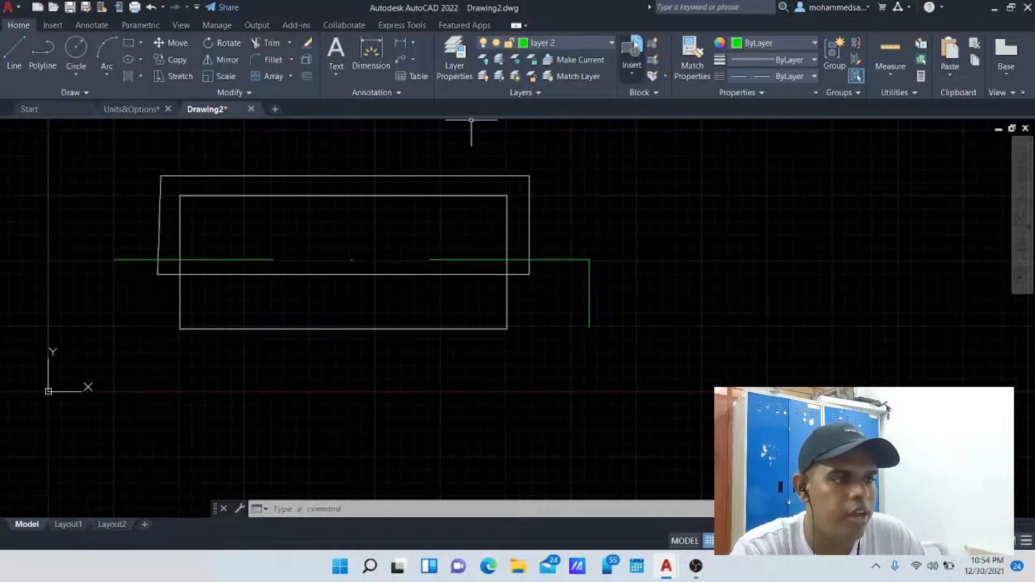
pyautogui.click(604, 47)
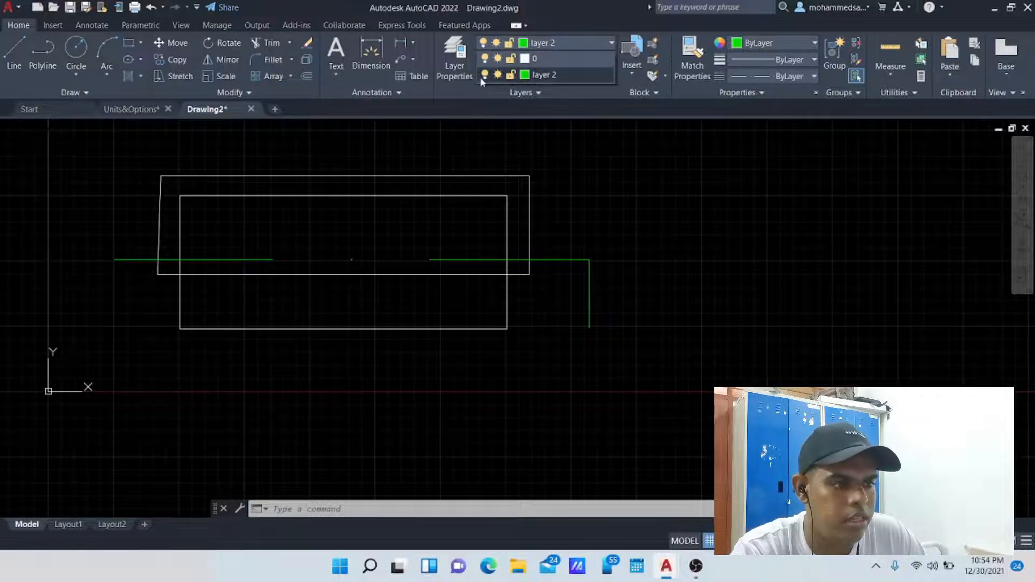
pyautogui.click(484, 75)
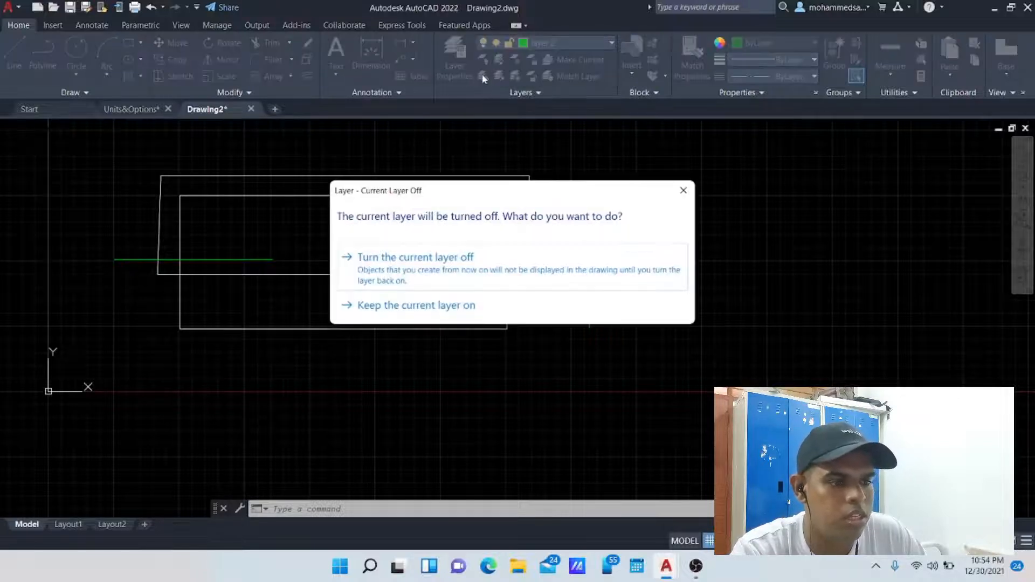
pyautogui.click(415, 258)
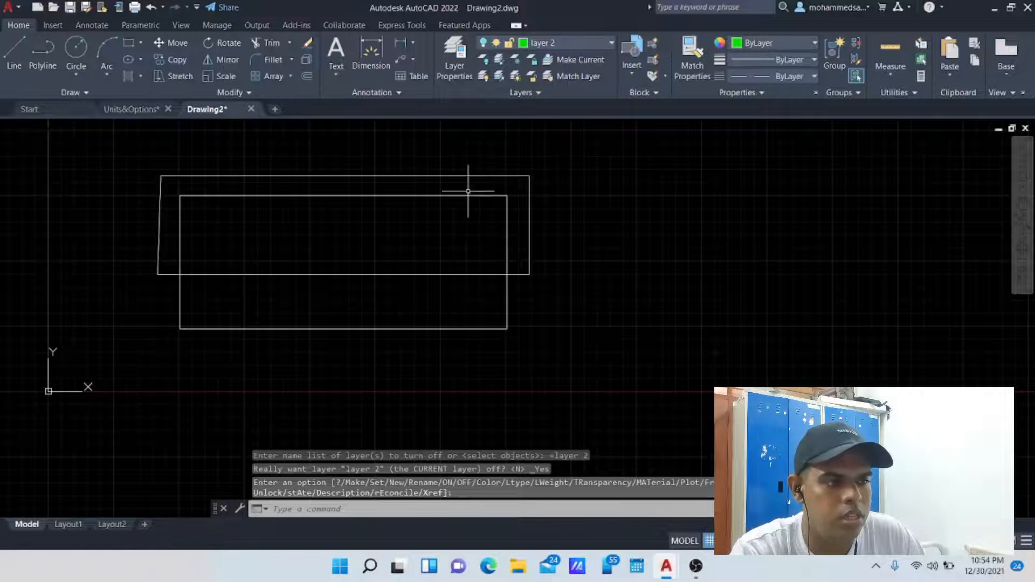
# Turn layer 2 back on and turn off layer 0 to hide the two white outlines
pyautogui.click(544, 47)
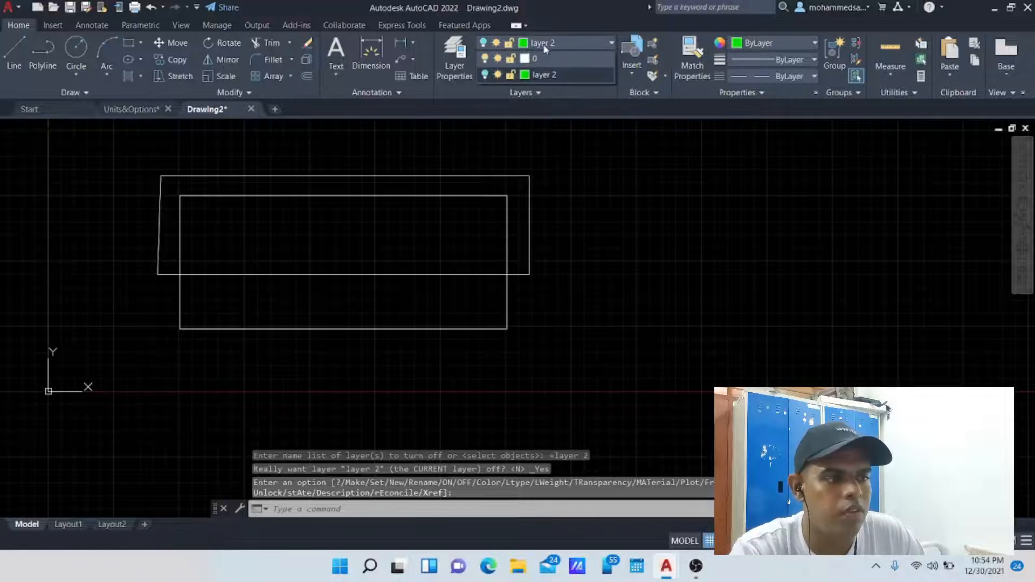
pyautogui.click(485, 75)
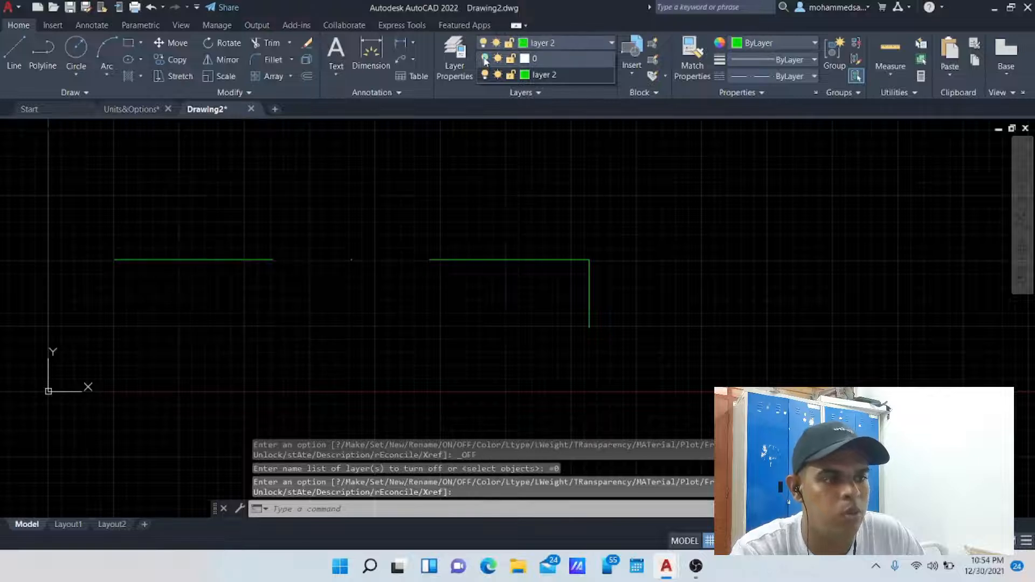
pyautogui.click(484, 59)
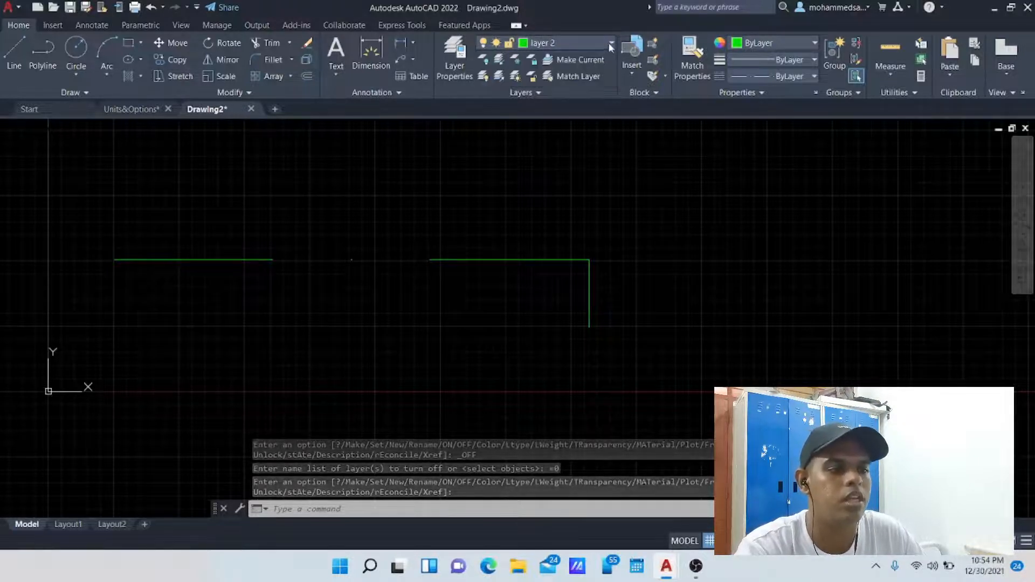
# Reopen the Layer Properties Manager and try to delete layer 2 while it is current
pyautogui.click(454, 55)
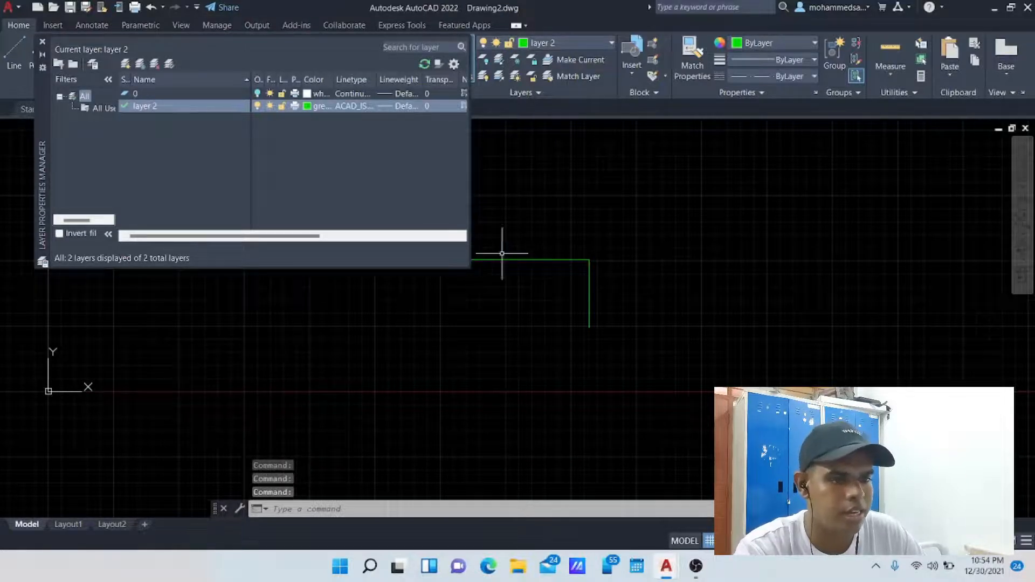
pyautogui.click(206, 104)
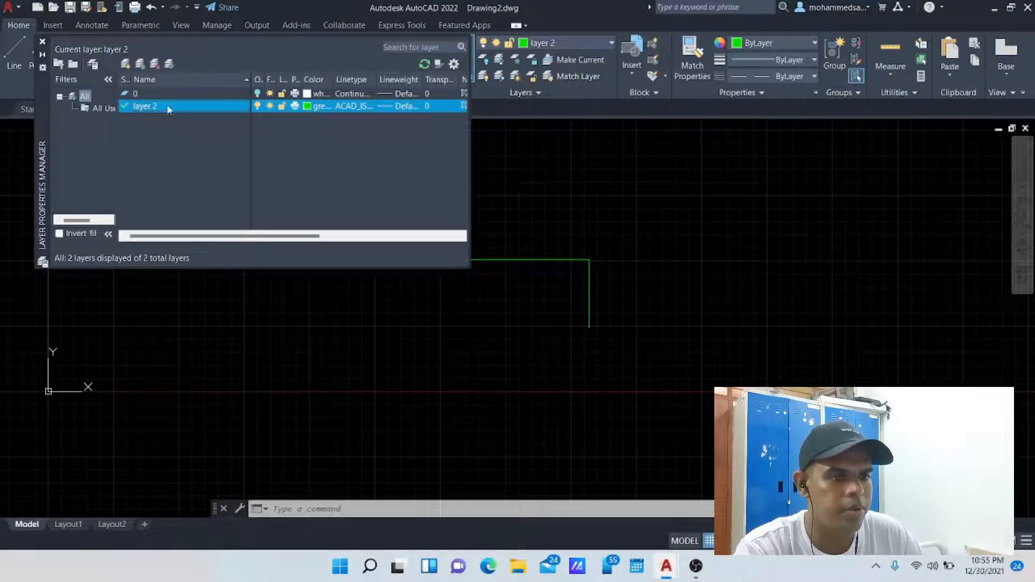
pyautogui.click(155, 66)
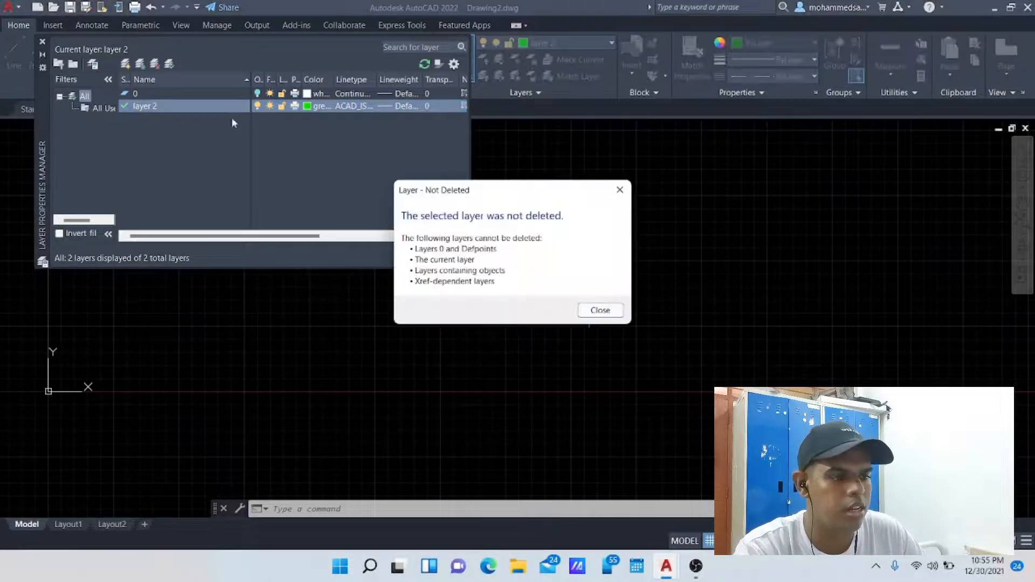
pyautogui.click(604, 313)
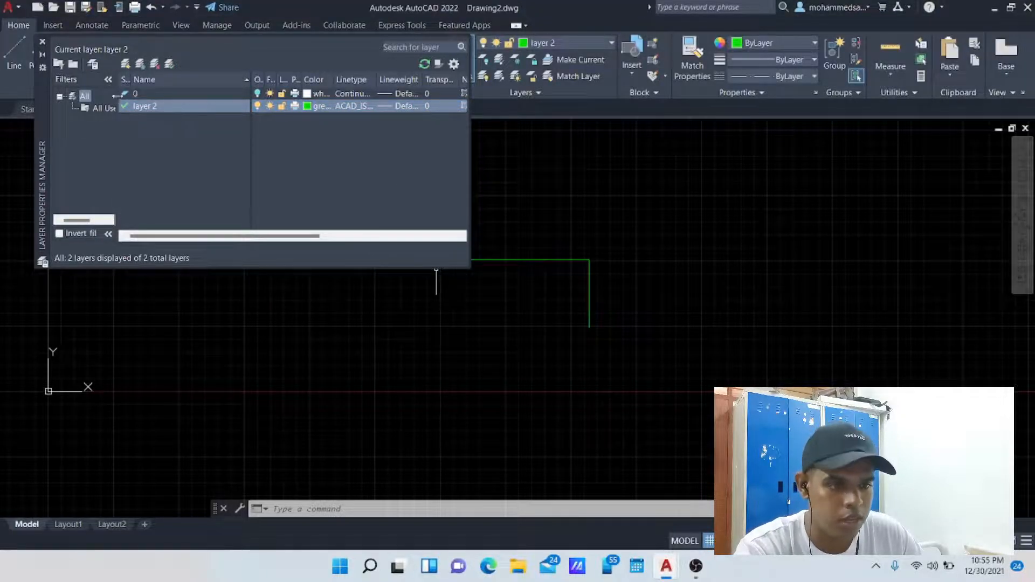
# Make layer 0 current while keeping it turned off, and try to delete the non-current layer 2
pyautogui.click(137, 96)
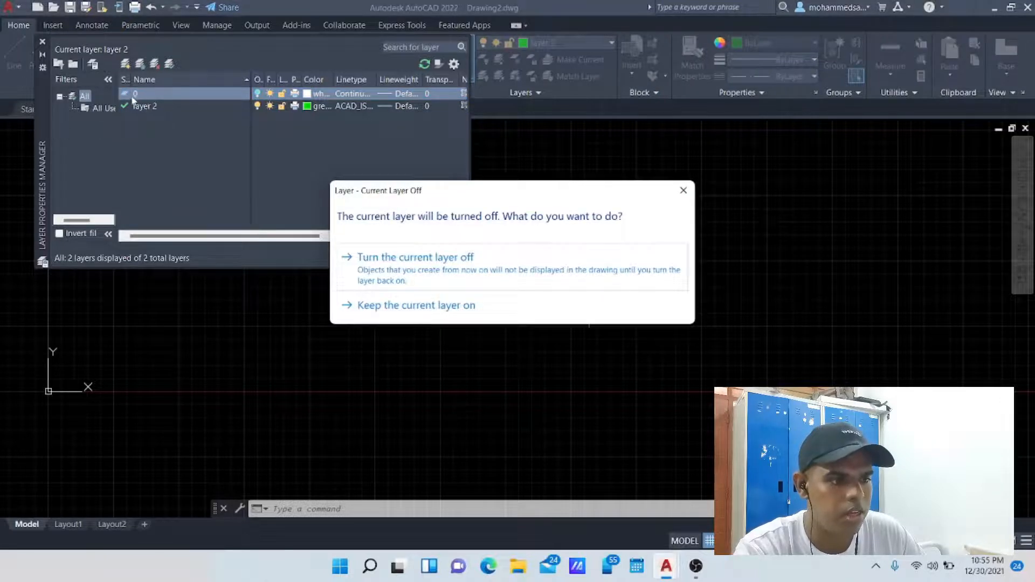
pyautogui.click(421, 275)
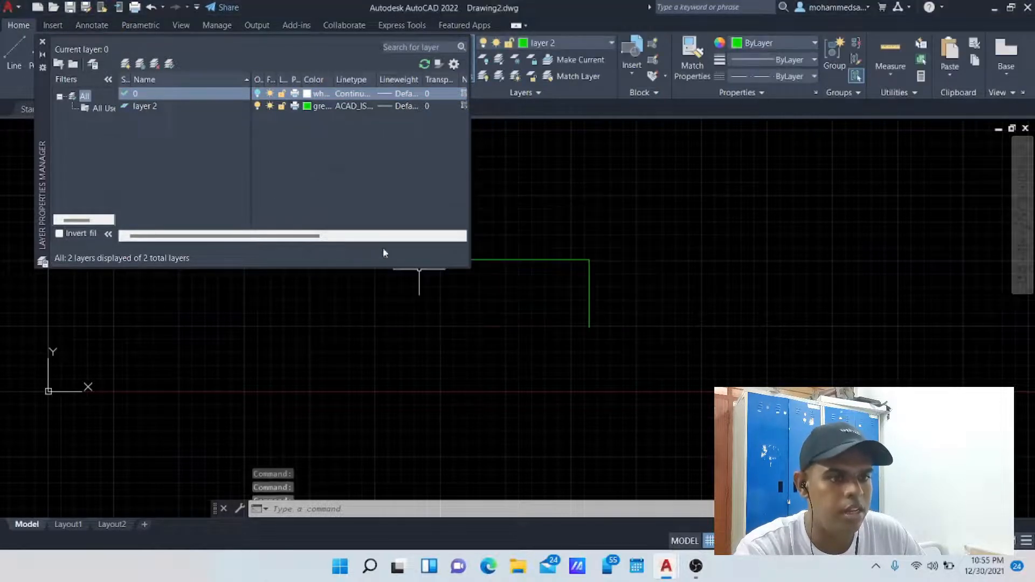
pyautogui.click(150, 105)
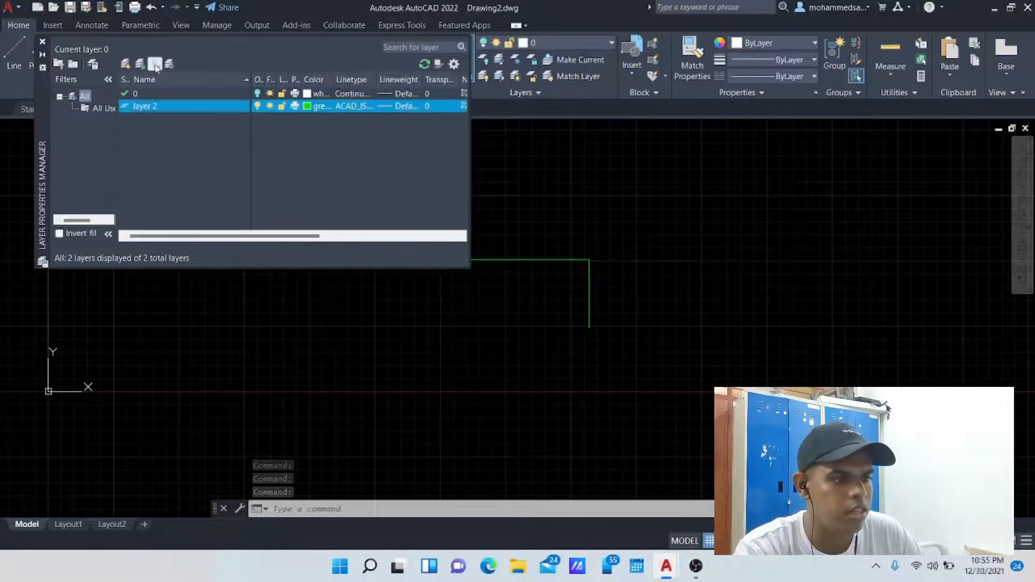
pyautogui.click(154, 63)
pyautogui.click(597, 309)
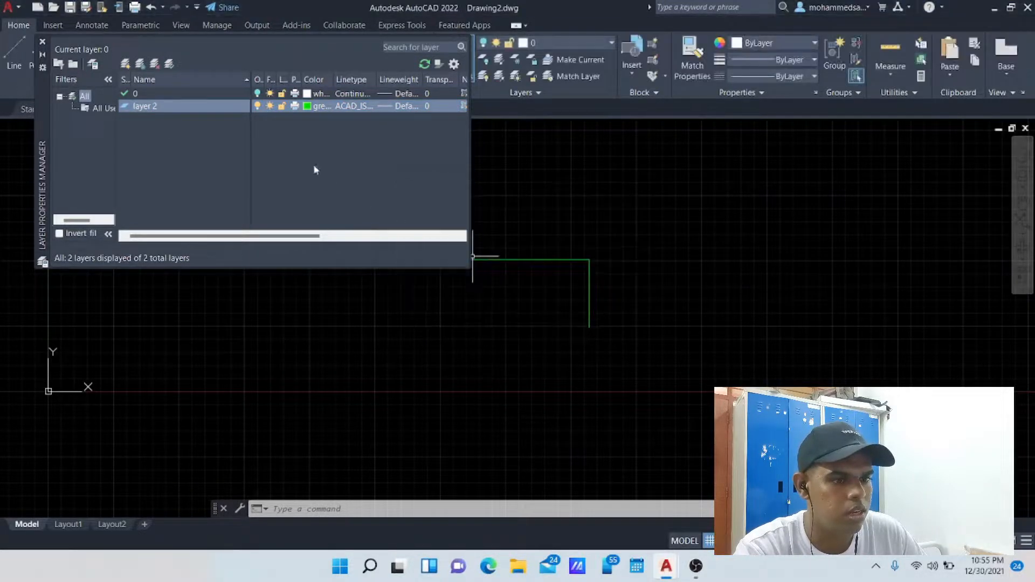
# Try to clear the name of the green layer, and re-enter it as layer 2
pyautogui.click(194, 107)
pyautogui.click(194, 106)
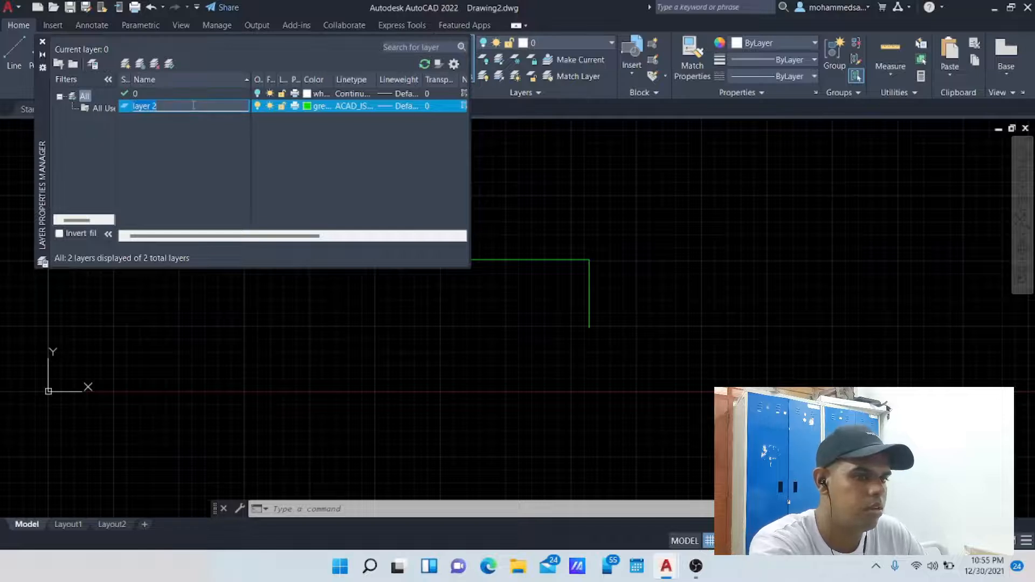
pyautogui.click(157, 123)
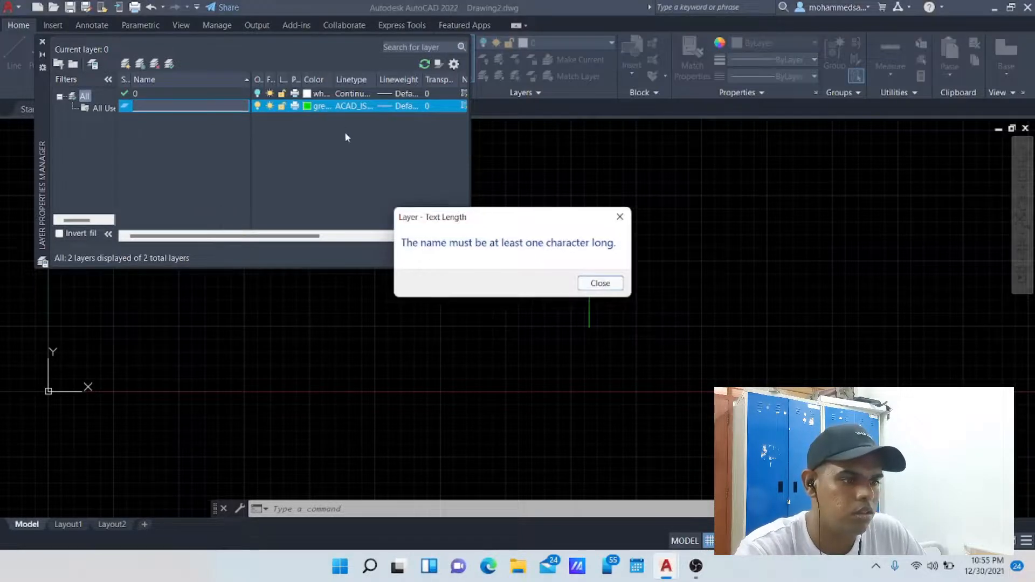
pyautogui.click(620, 217)
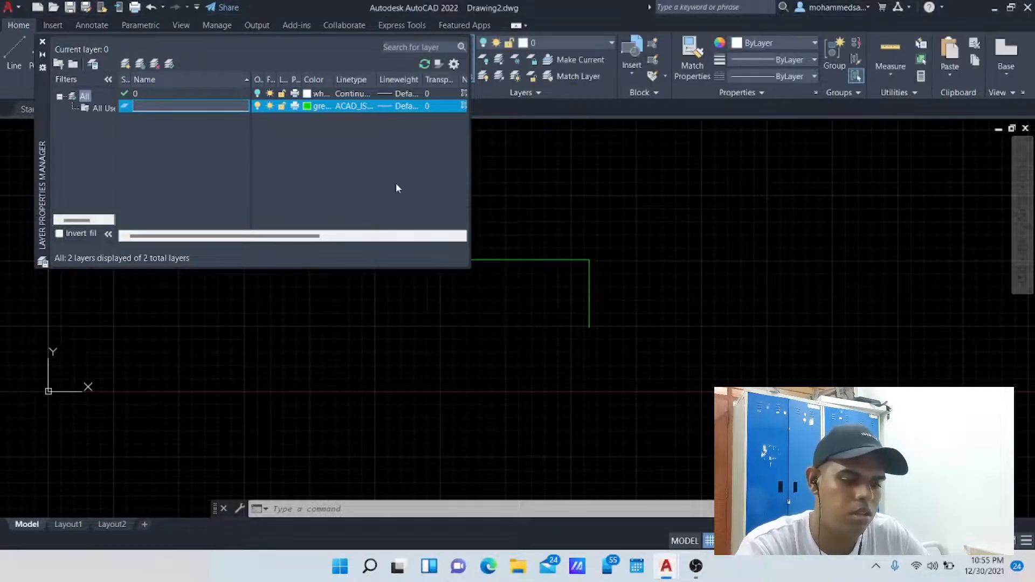
pyautogui.write('layer 2')
pyautogui.press('Return')
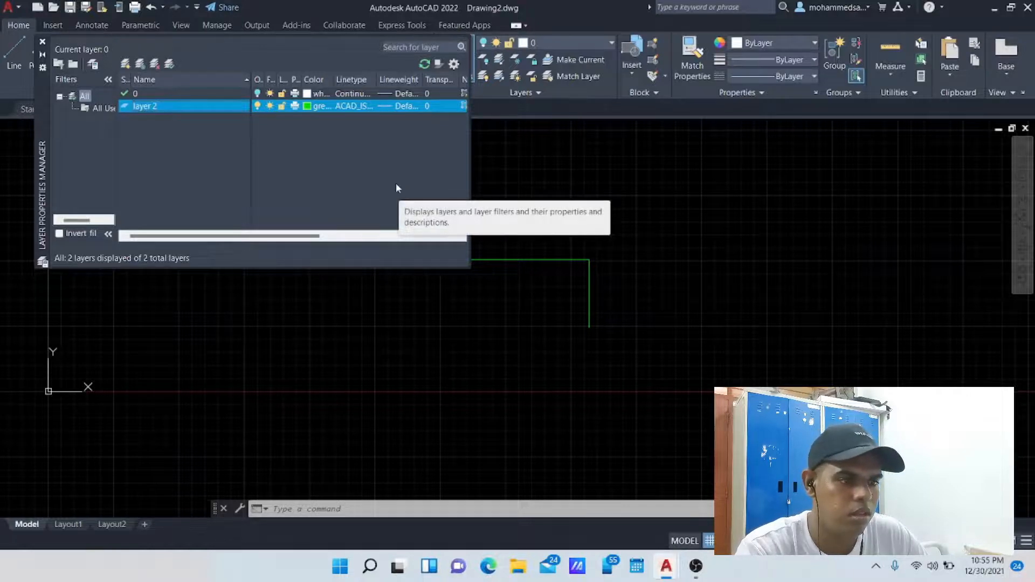
# Turn layer 0 back on and try once more to delete layer 2 with the Delete Layer command
pyautogui.click(258, 93)
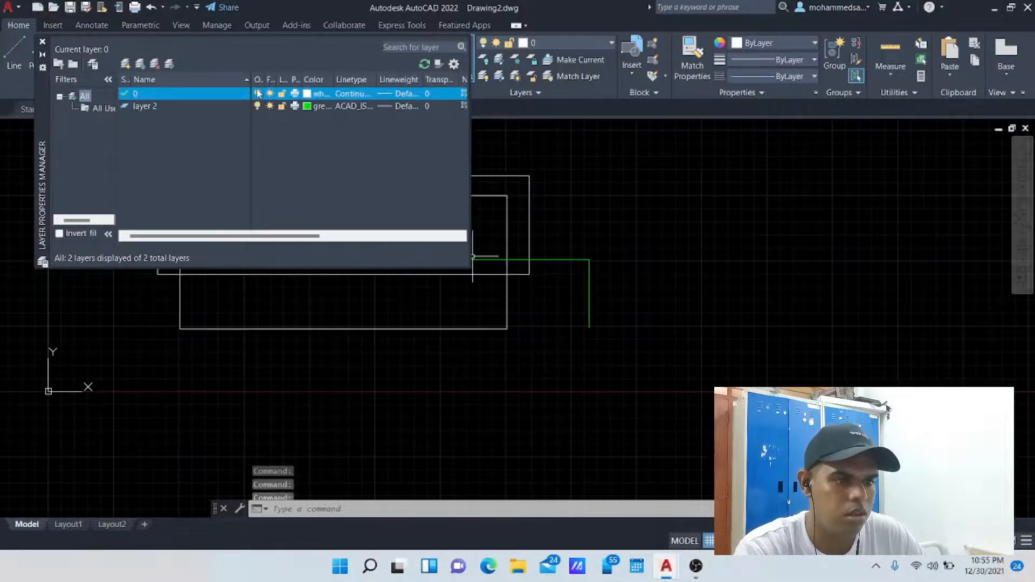
pyautogui.click(205, 108)
pyautogui.rightClick(203, 108)
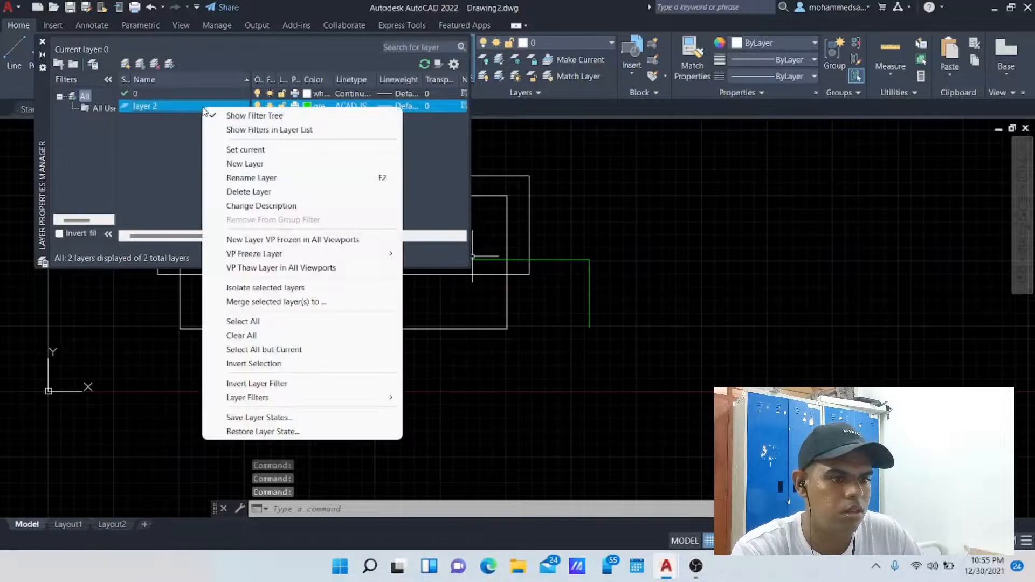
pyautogui.click(250, 193)
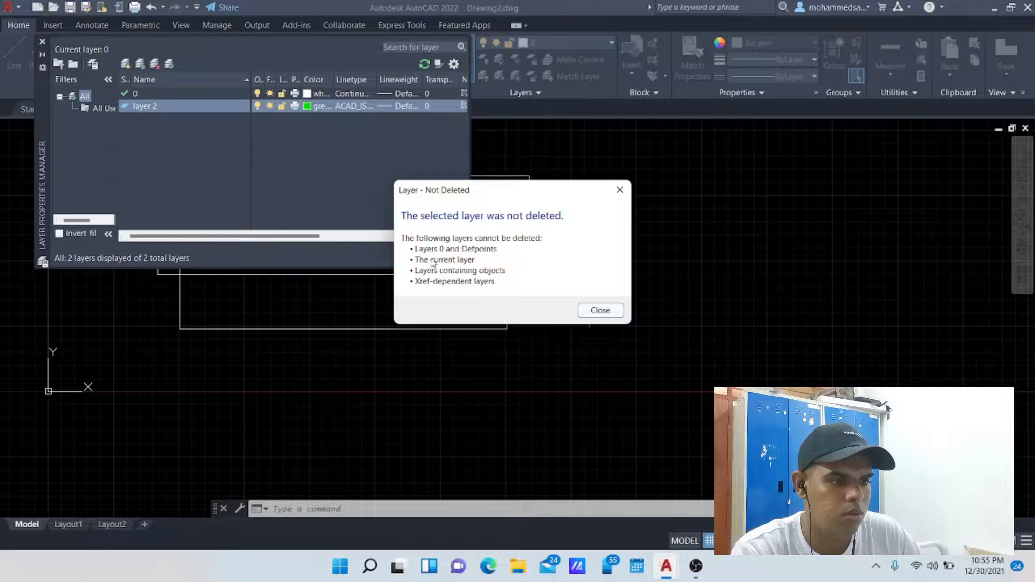
pyautogui.click(620, 190)
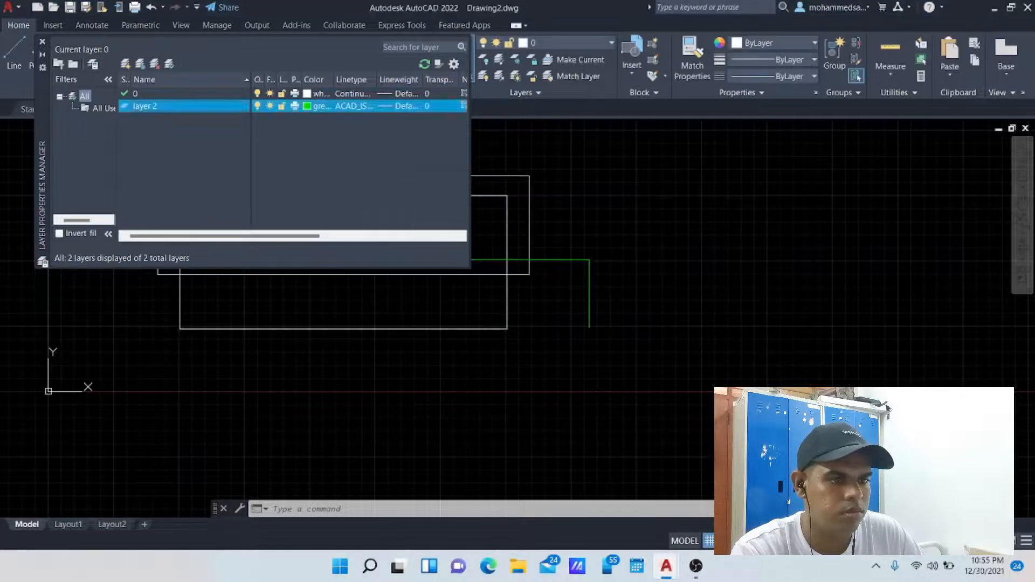